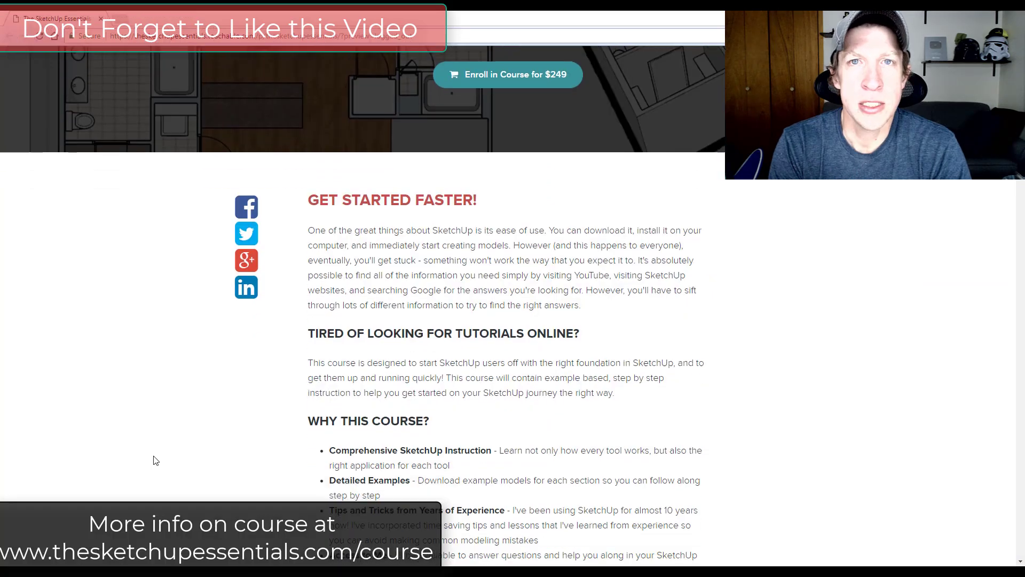
# Review the course page's sections on instructor, audience, modeling methods, terrain, rendering and extensions.
pyautogui.scroll(-3, 154, 458)
pyautogui.scroll(-8, 232, 410)
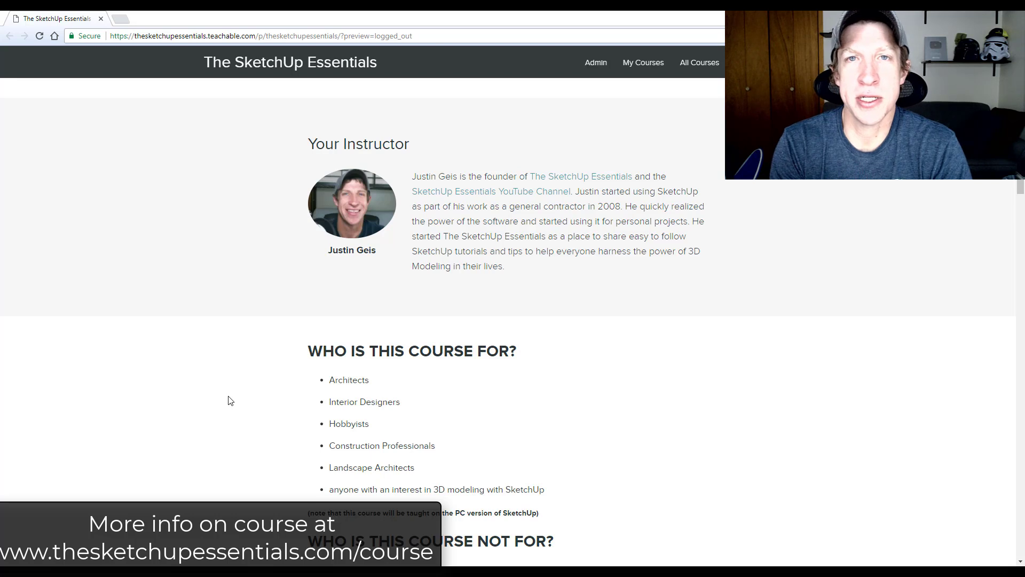
pyautogui.scroll(-4, 232, 397)
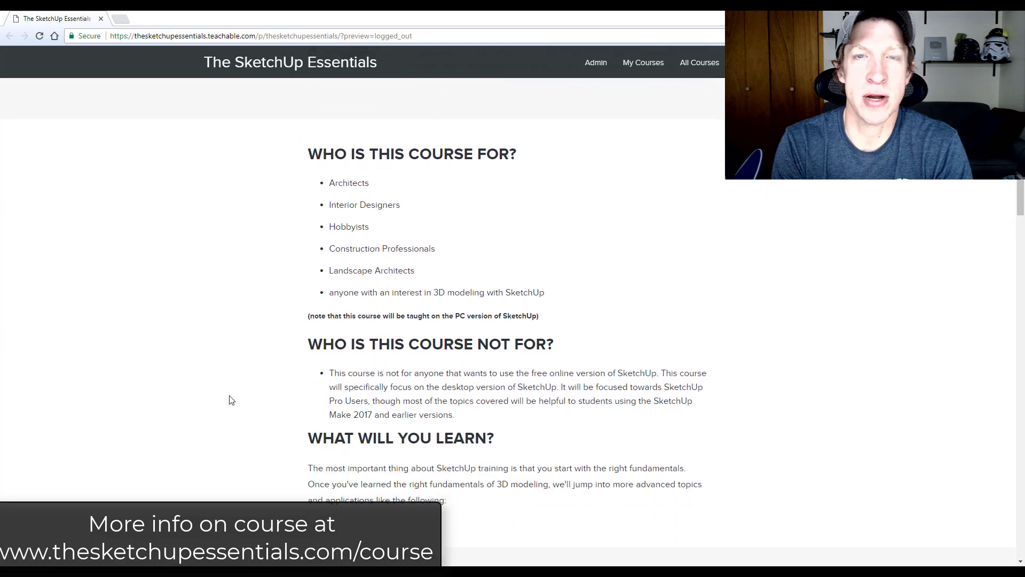
pyautogui.scroll(-6, 304, 365)
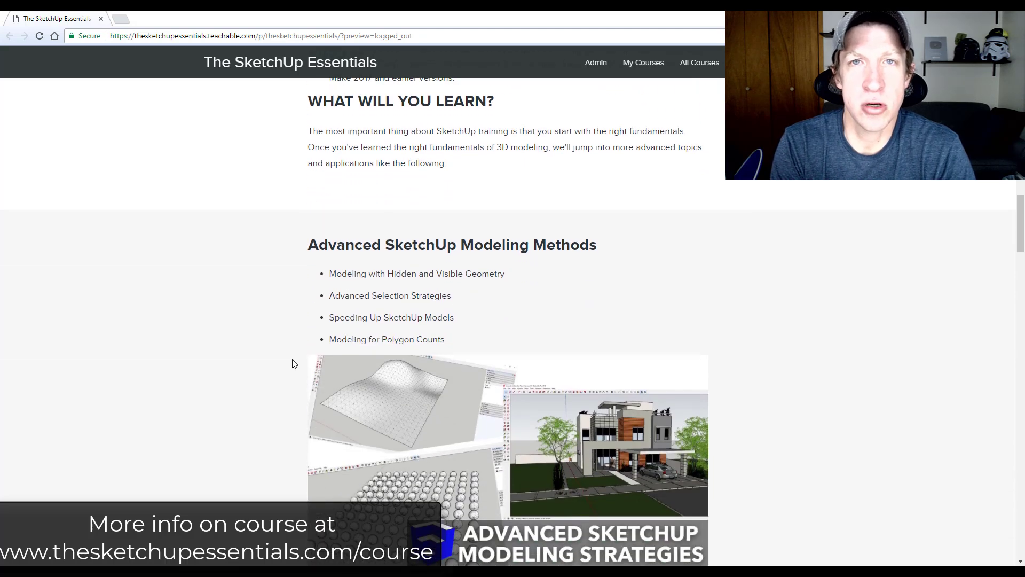
pyautogui.scroll(-2, 295, 365)
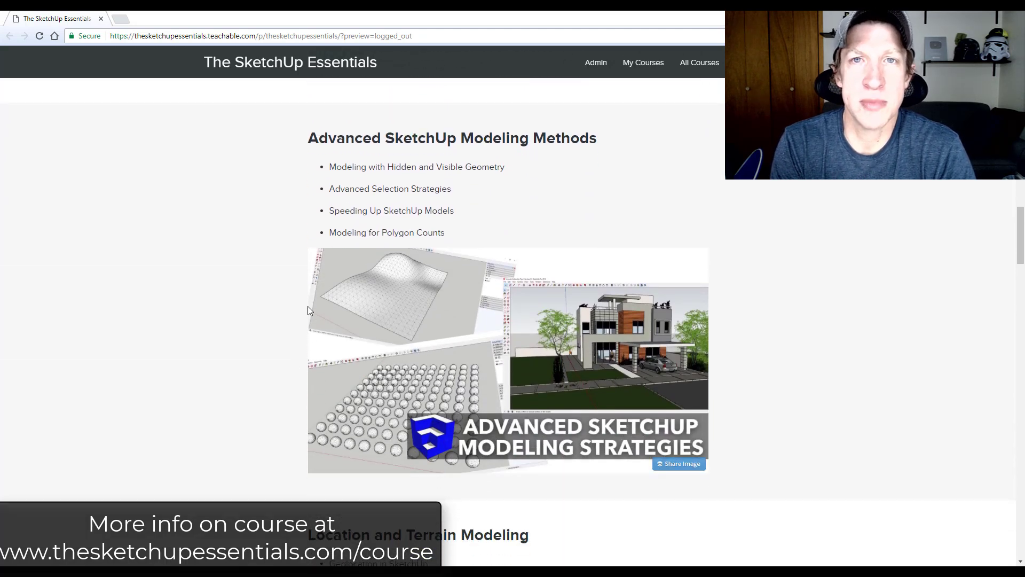
pyautogui.scroll(-4, 306, 306)
pyautogui.scroll(-4, 306, 311)
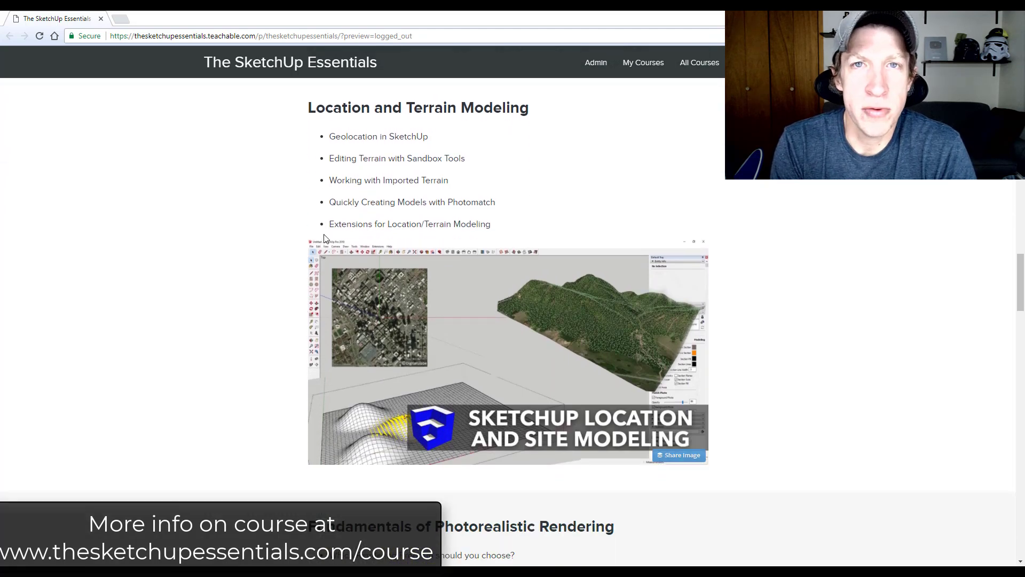
pyautogui.scroll(-5, 316, 235)
pyautogui.scroll(-3, 314, 250)
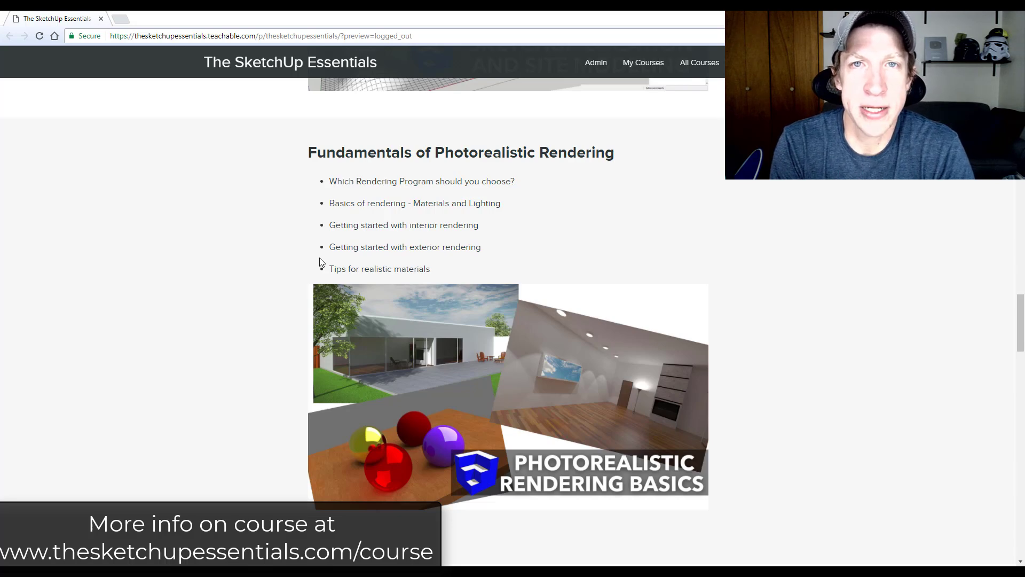
pyautogui.scroll(-9, 320, 261)
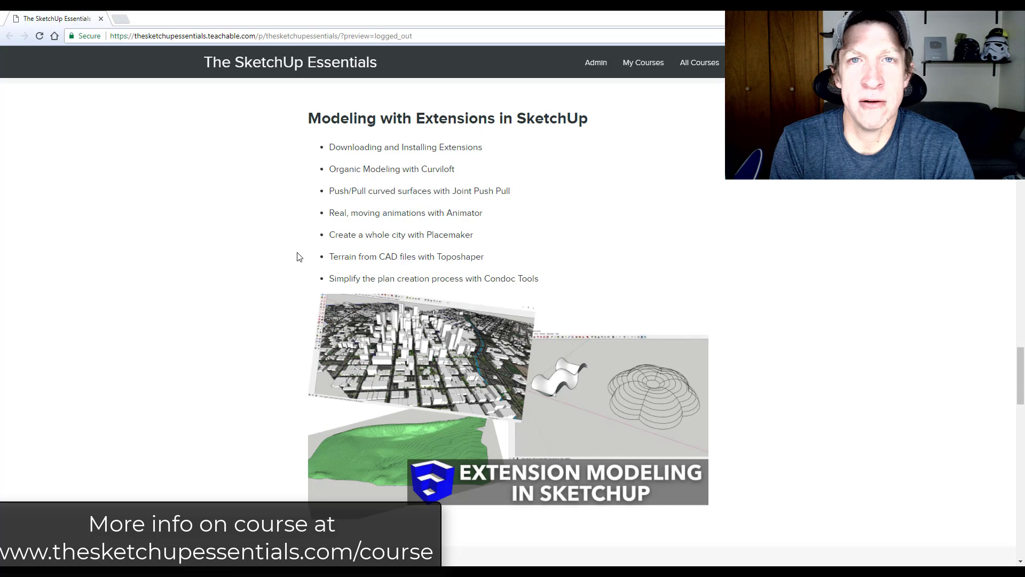
pyautogui.scroll(-8, 295, 257)
pyautogui.scroll(-1, 284, 259)
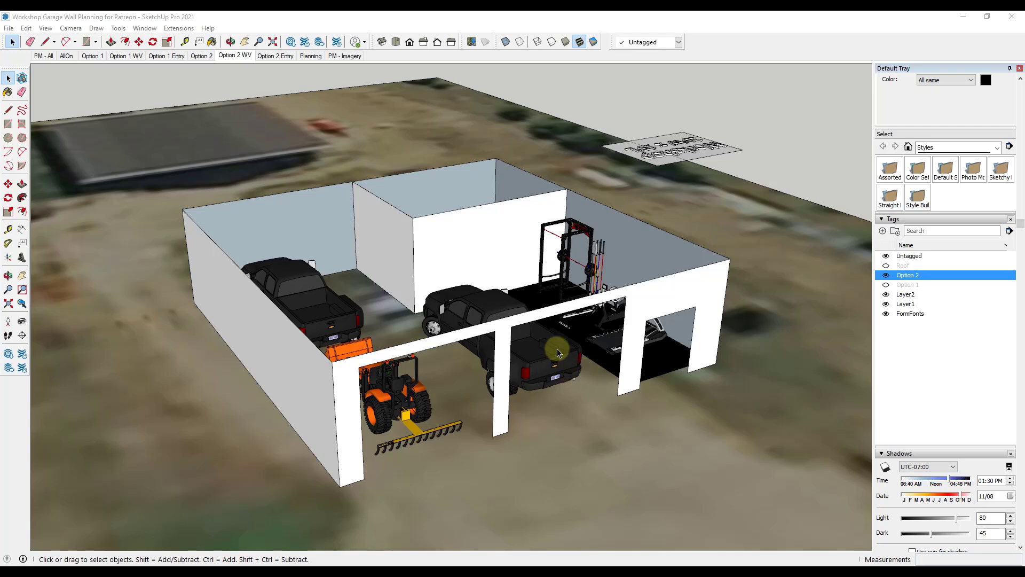
# In SketchUp, view the Option 1 WV and Option 2 WV scenes of the workshop garage.
pyautogui.moveTo(598, 347); pyautogui.dragTo(573, 330, button='middle')
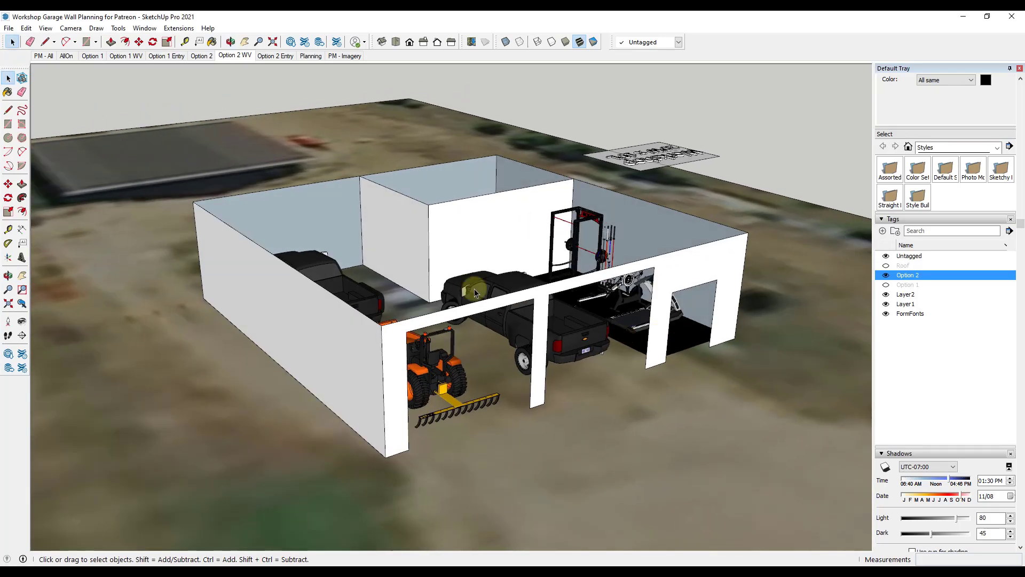
pyautogui.click(126, 55)
pyautogui.click(232, 55)
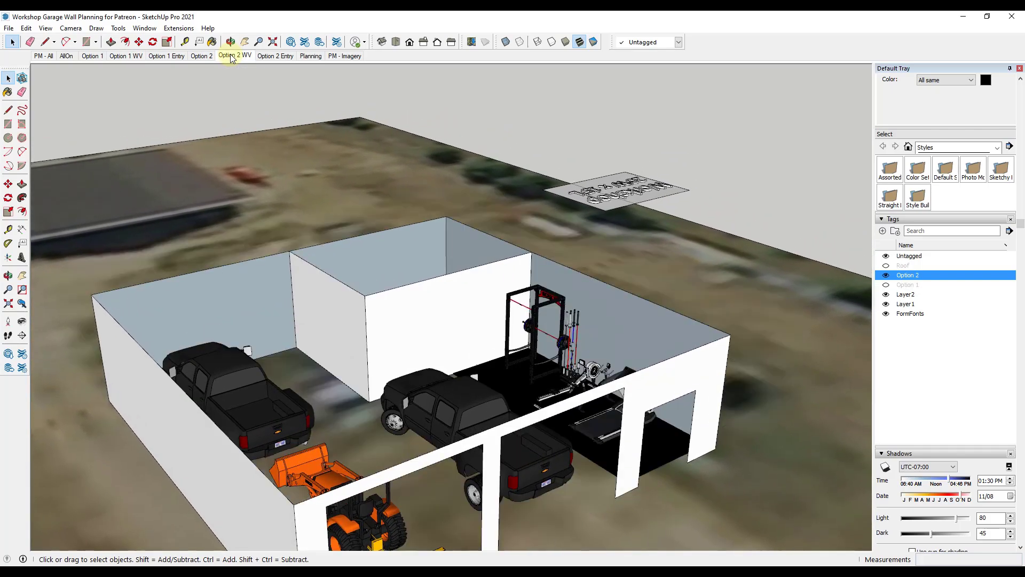
pyautogui.moveTo(642, 292); pyautogui.dragTo(581, 322, button='middle')
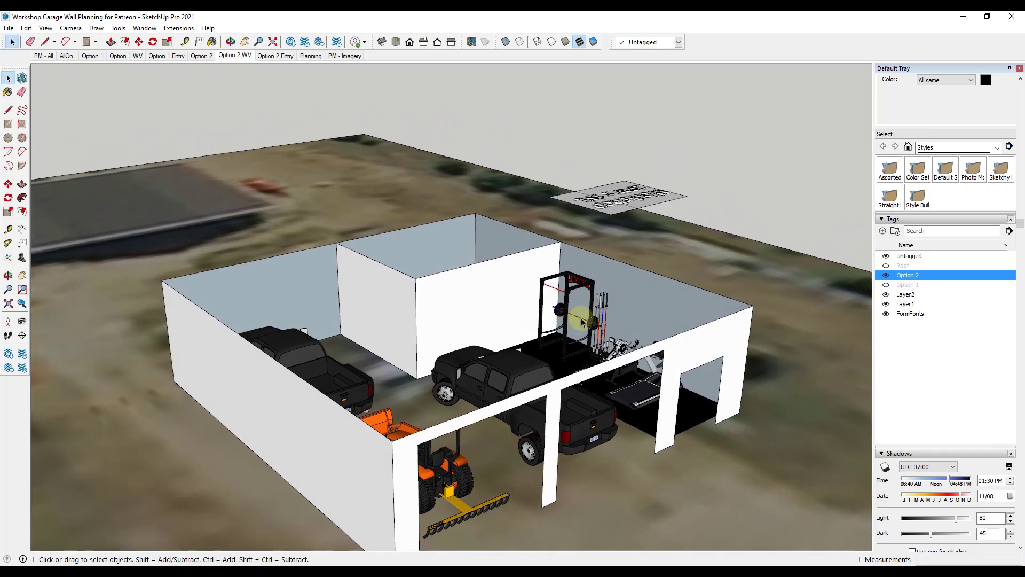
pyautogui.scroll(-2, 566, 341)
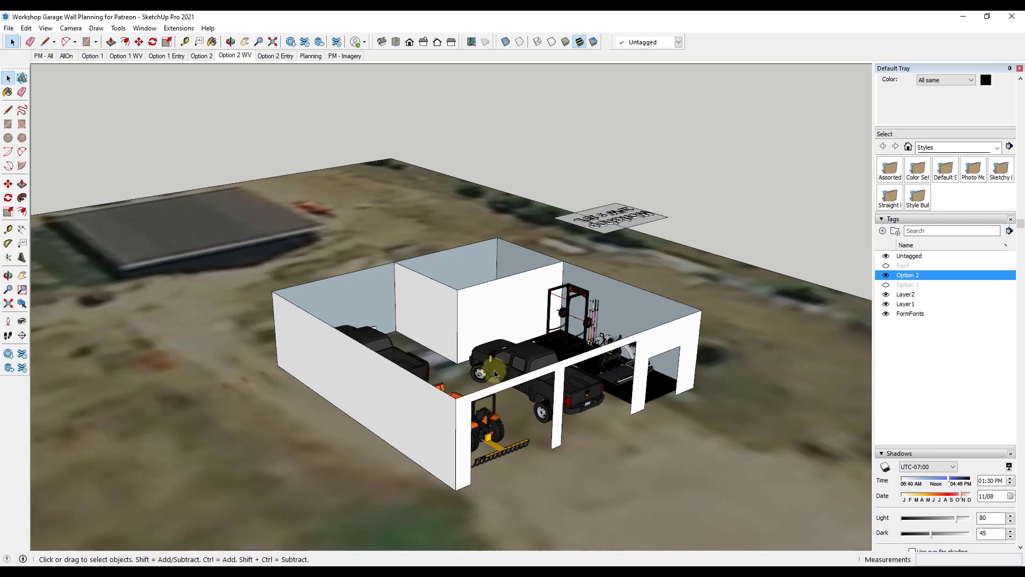
pyautogui.scroll(1, 554, 369)
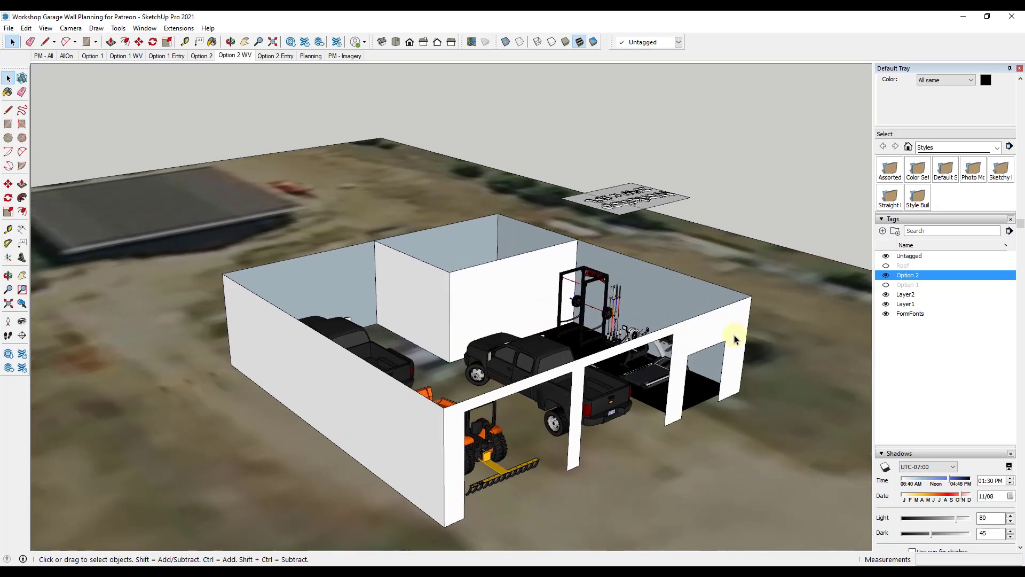
# Switch to the Excel estimate sheet and review its division sections for items, quantities and costs.
pyautogui.hotkey('alt', 'Tab')
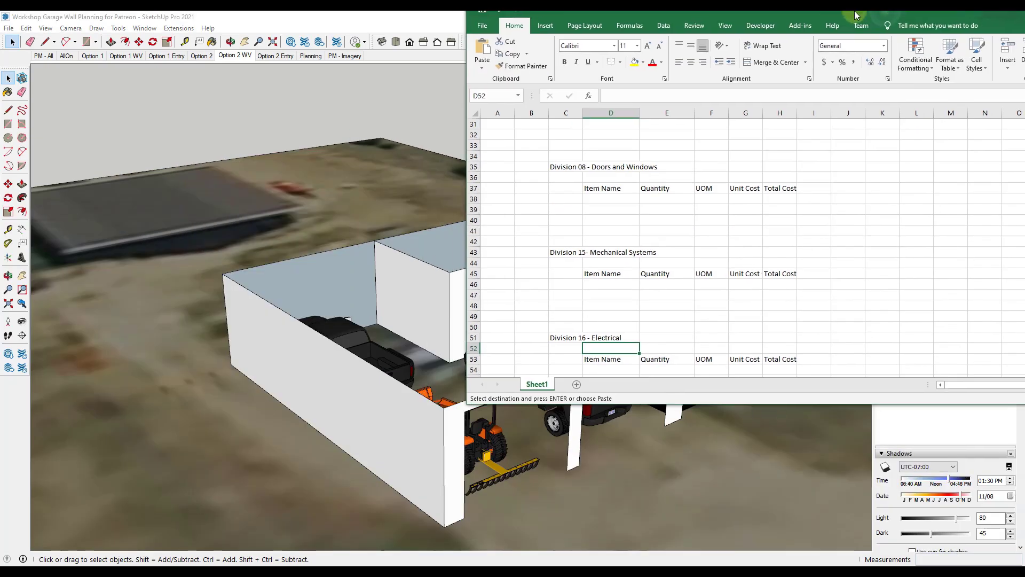
pyautogui.scroll(8, 278, 331)
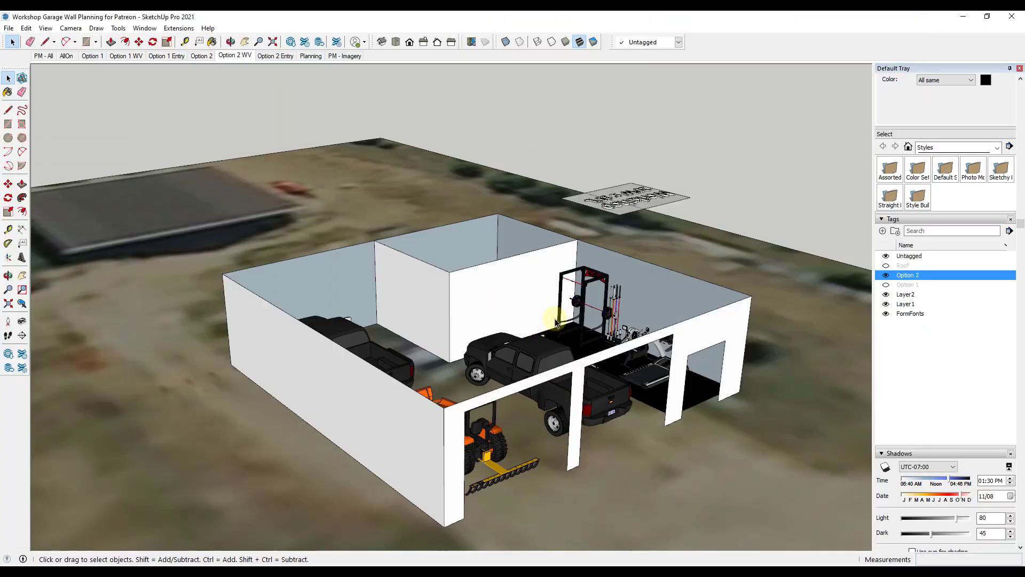
# Back in SketchUp, draw a 40' by 40' rectangle over the garage footprint, from one wall corner to the opposite one.
pyautogui.scroll(-3, 555, 322)
pyautogui.scroll(-3, 539, 396)
pyautogui.moveTo(538, 396); pyautogui.dragTo(686, 319, button='middle')
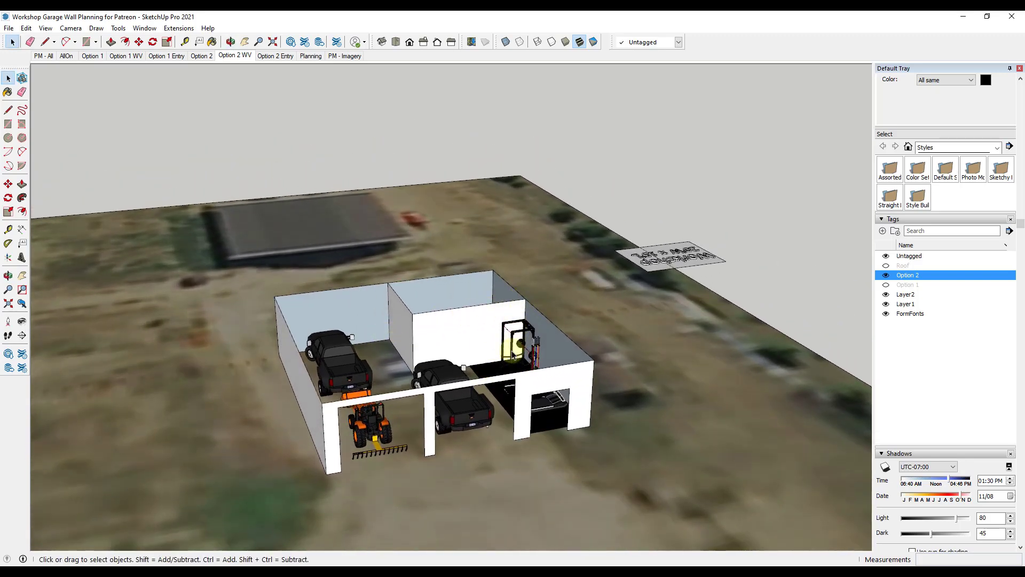
pyautogui.moveTo(534, 374)
pyautogui.mouseDown(button='middle')
pyautogui.moveTo(408, 419)
pyautogui.moveTo(382, 441)
pyautogui.mouseUp(button='middle')
pyautogui.click(261, 448)
pyautogui.moveTo(261, 448); pyautogui.dragTo(412, 500, button='middle')
pyautogui.press('r')
pyautogui.click(261, 503)
pyautogui.scroll(3, 492, 339)
pyautogui.click(492, 339)
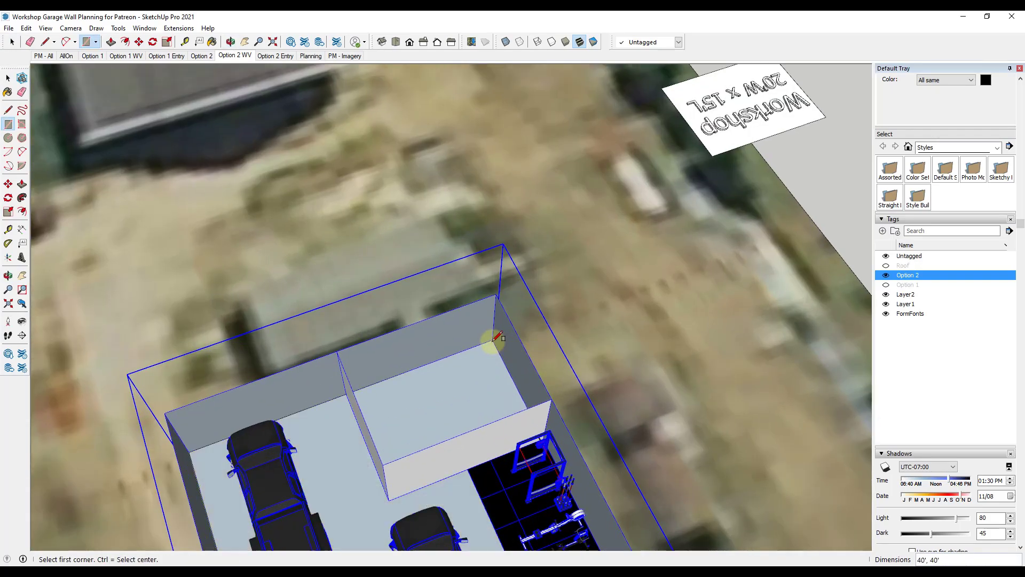
# Hide the Option 2 tag and reverse the footprint rectangle's face.
pyautogui.press('space')
pyautogui.scroll(-5, 503, 318)
pyautogui.moveTo(474, 416); pyautogui.dragTo(470, 387, button='middle')
pyautogui.scroll(1, 470, 387)
pyautogui.scroll(3, 470, 387)
pyautogui.moveTo(499, 426); pyautogui.dragTo(496, 395, button='middle')
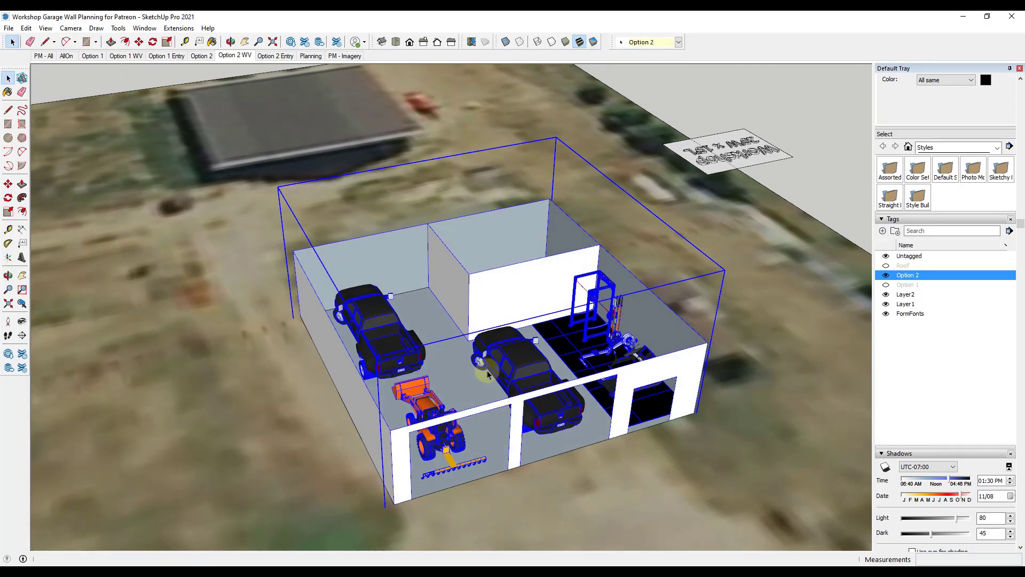
pyautogui.click(887, 275)
pyautogui.rightClick(463, 369)
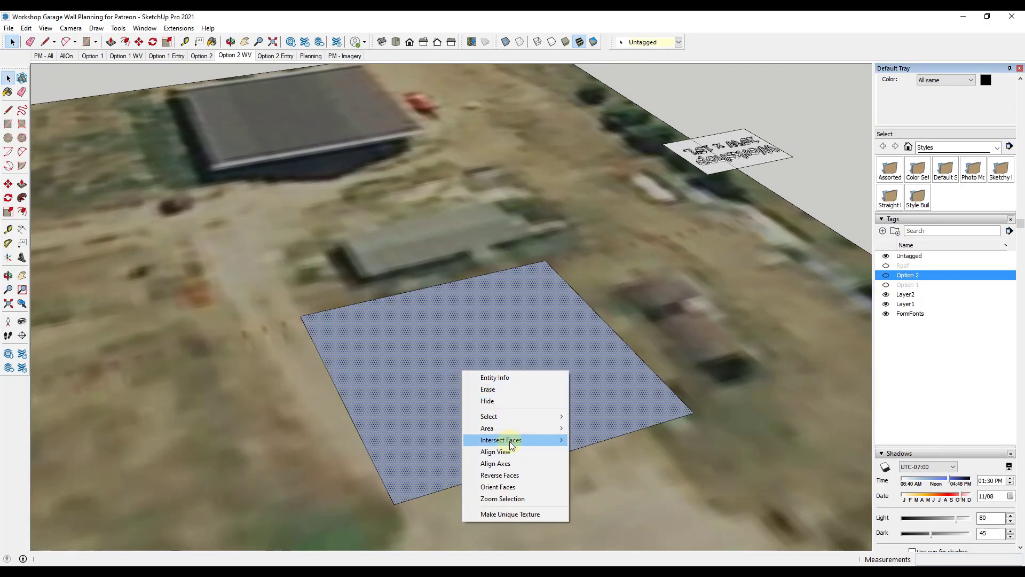
pyautogui.click(514, 474)
# Select the footprint face together with its edges and make it a group.
pyautogui.scroll(5, 664, 394)
pyautogui.moveTo(631, 423); pyautogui.dragTo(471, 380, button='middle')
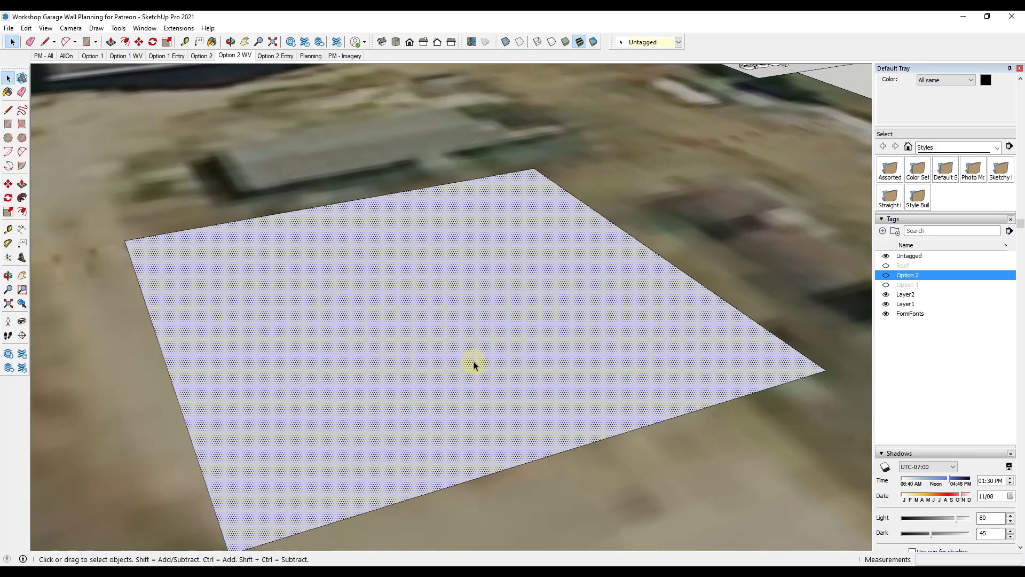
pyautogui.scroll(-3, 473, 364)
pyautogui.scroll(-1, 501, 351)
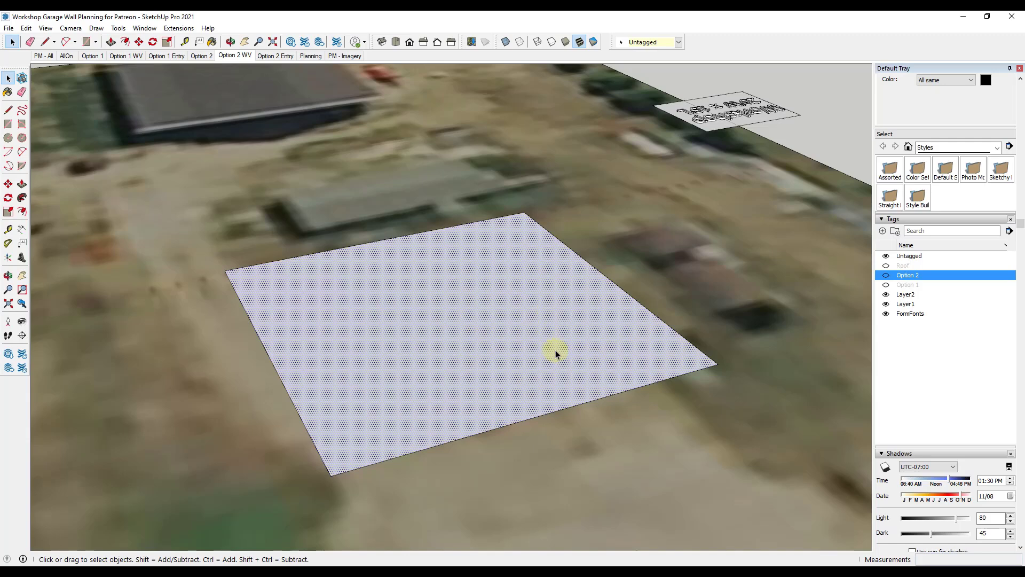
pyautogui.scroll(-3, 554, 350)
pyautogui.scroll(4, 470, 394)
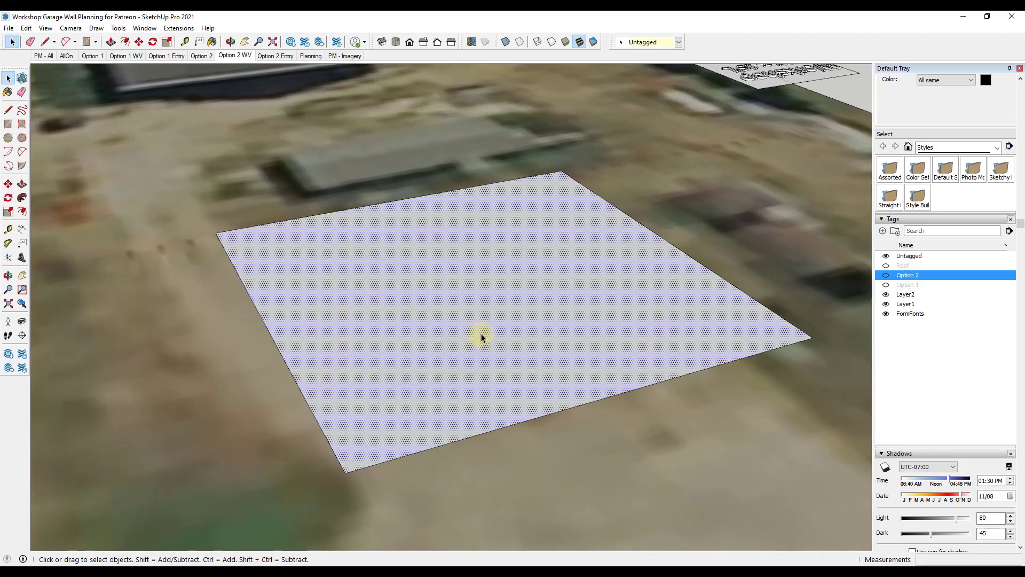
pyautogui.click(481, 332)
pyautogui.rightClick(482, 332)
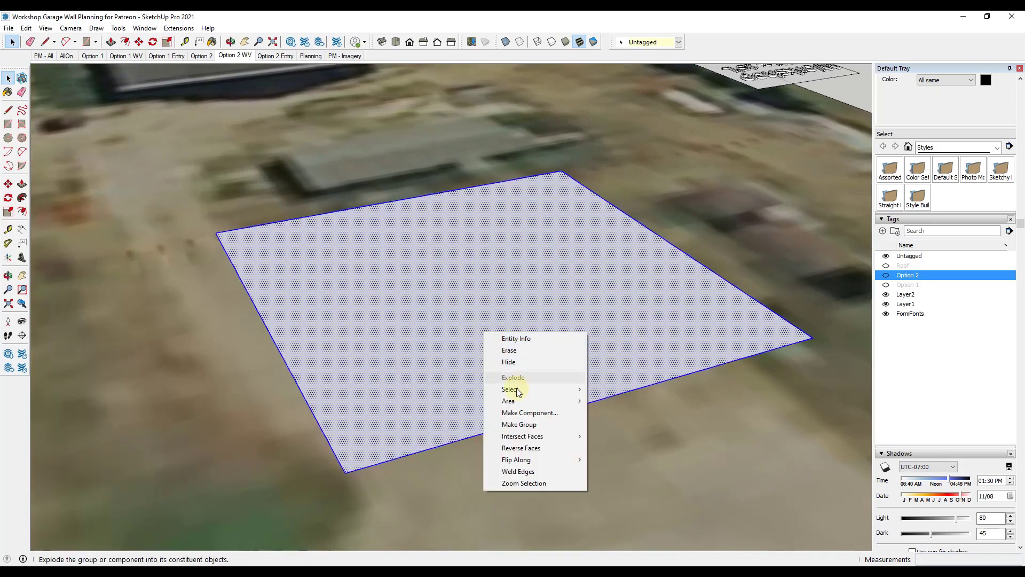
pyautogui.click(531, 425)
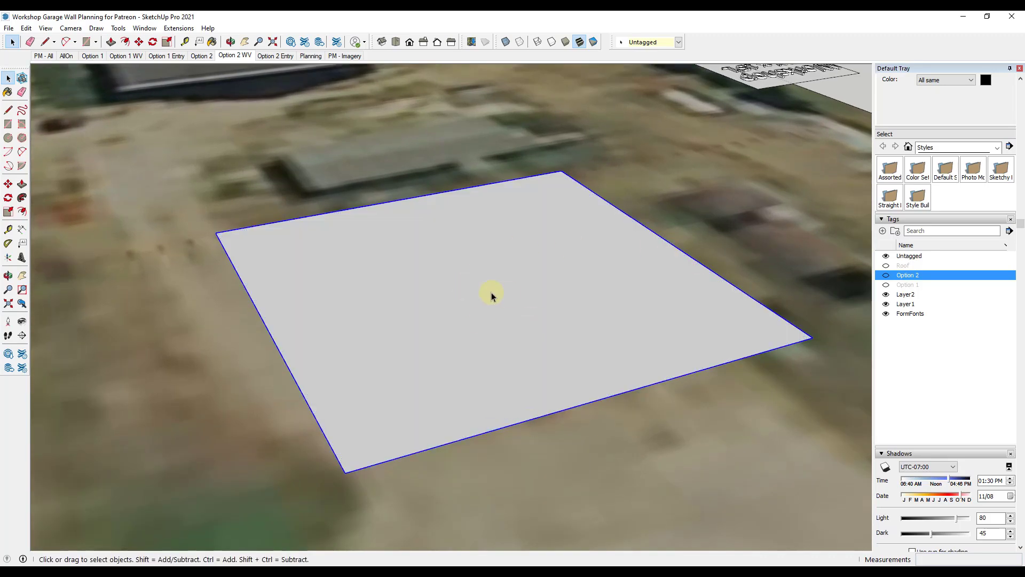
pyautogui.moveTo(391, 416); pyautogui.dragTo(440, 460, button='middle')
pyautogui.scroll(2, 402, 469)
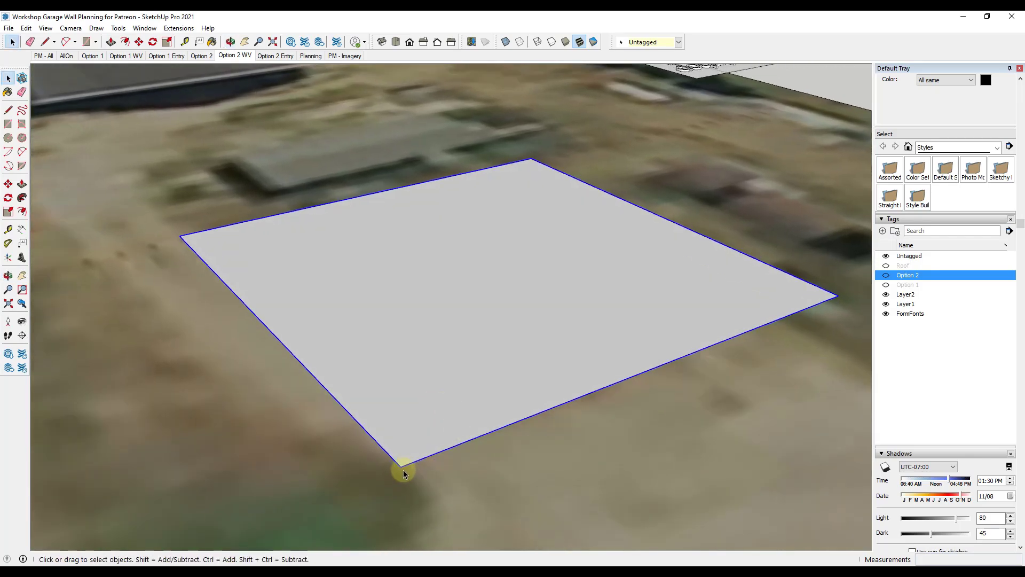
pyautogui.scroll(-7, 408, 461)
pyautogui.moveTo(408, 459); pyautogui.dragTo(397, 441, button='middle')
pyautogui.scroll(5, 420, 439)
pyautogui.press('r')
pyautogui.click(385, 438)
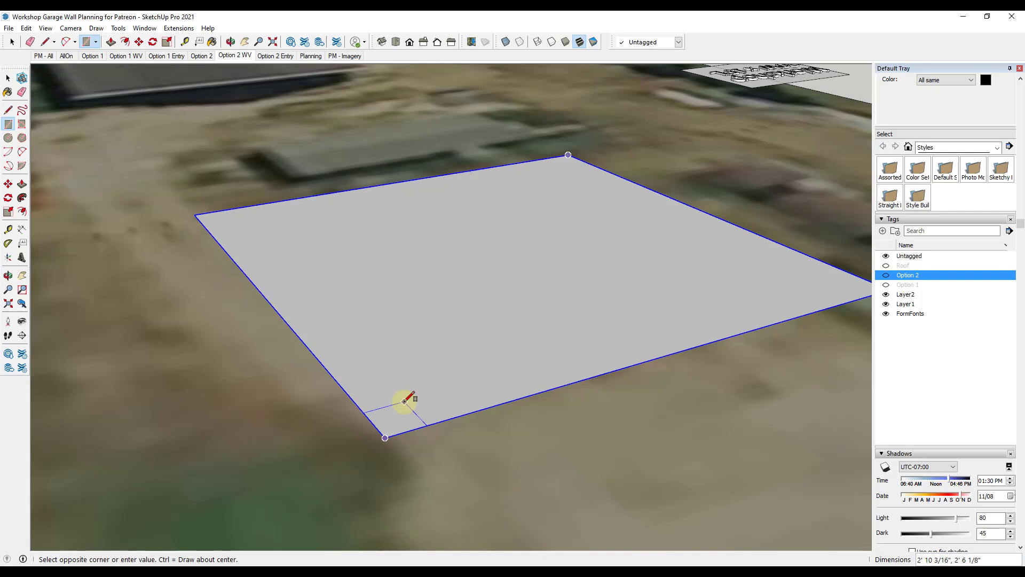
# Outline a small rectangle at the slab's front corner with a 5.5" line, closed to the front edge.
pyautogui.press('l')
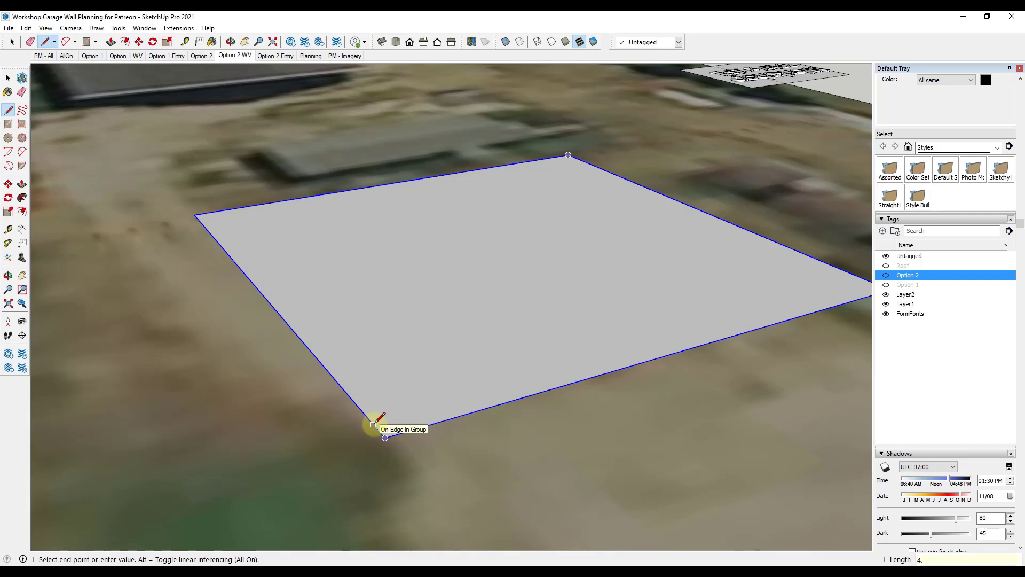
pyautogui.scroll(3, 389, 423)
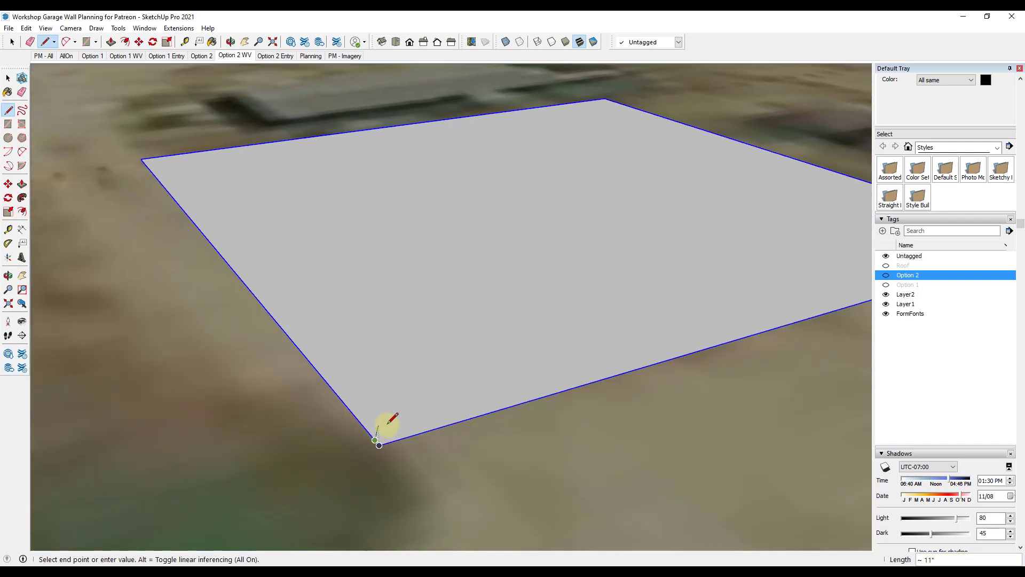
pyautogui.scroll(1, 404, 435)
pyautogui.write('5.')
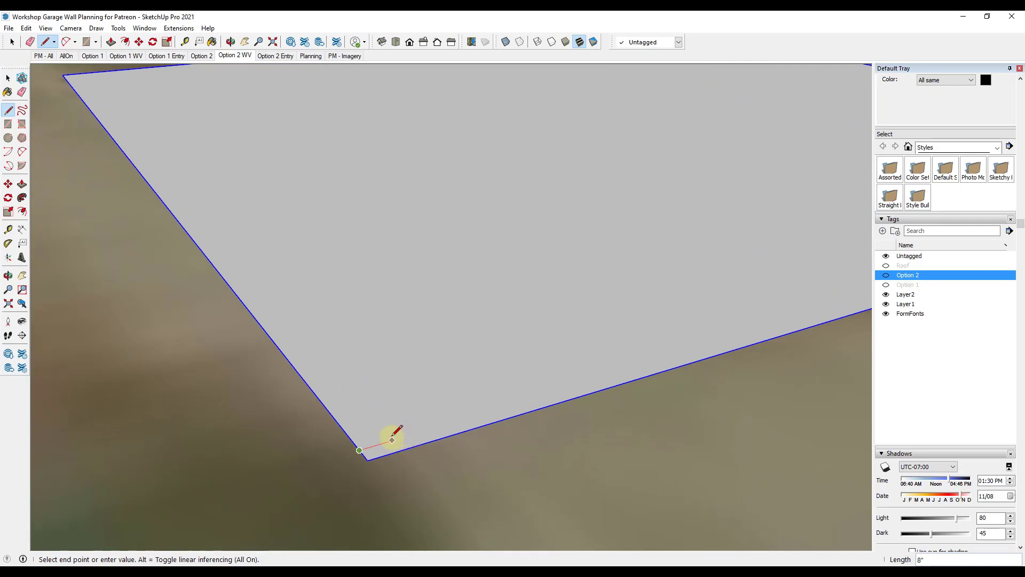
pyautogui.write('5')
pyautogui.press('Return')
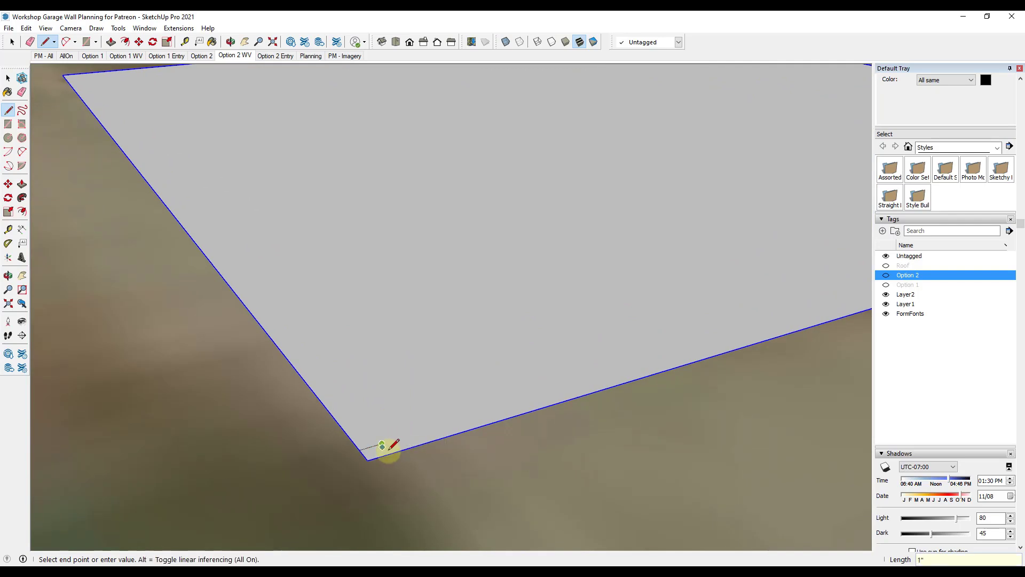
pyautogui.click(390, 452)
pyautogui.press('Escape')
pyautogui.press('space')
# Extrude the small corner rectangle upward about 4' 7" with Push/Pull.
pyautogui.press('p')
pyautogui.moveTo(375, 453); pyautogui.dragTo(378, 215)
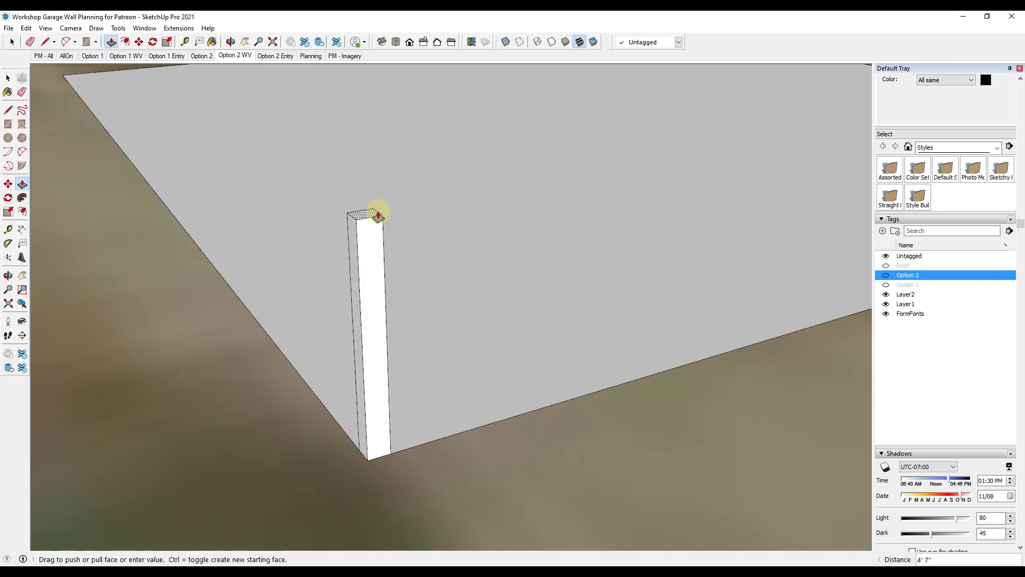
pyautogui.press('space')
# Select the aerial imagery ground face with its edges and make it a group.
pyautogui.scroll(-4, 370, 449)
pyautogui.moveTo(374, 534); pyautogui.dragTo(375, 428, button='middle')
pyautogui.scroll(-2, 398, 439)
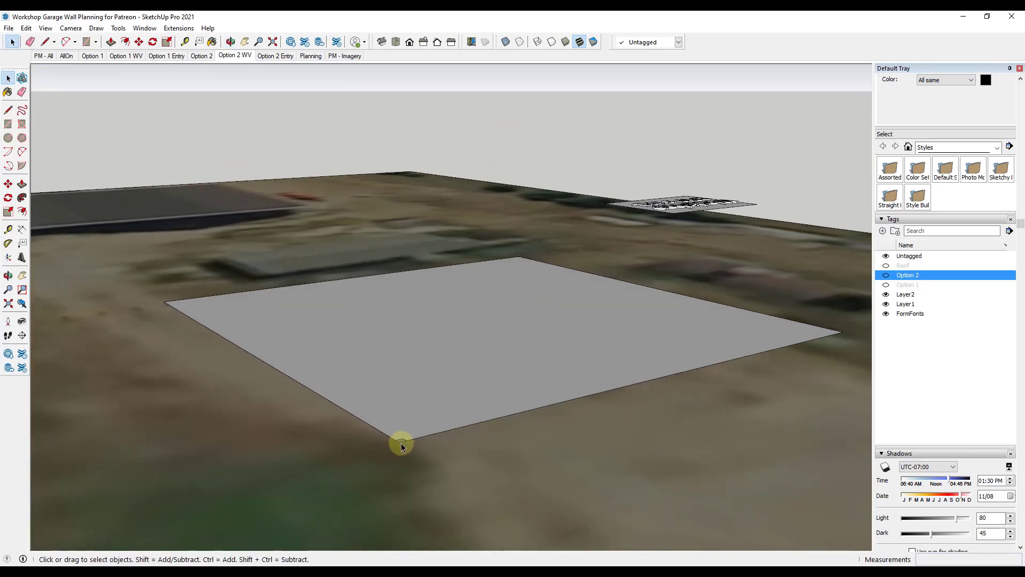
pyautogui.scroll(-2, 402, 433)
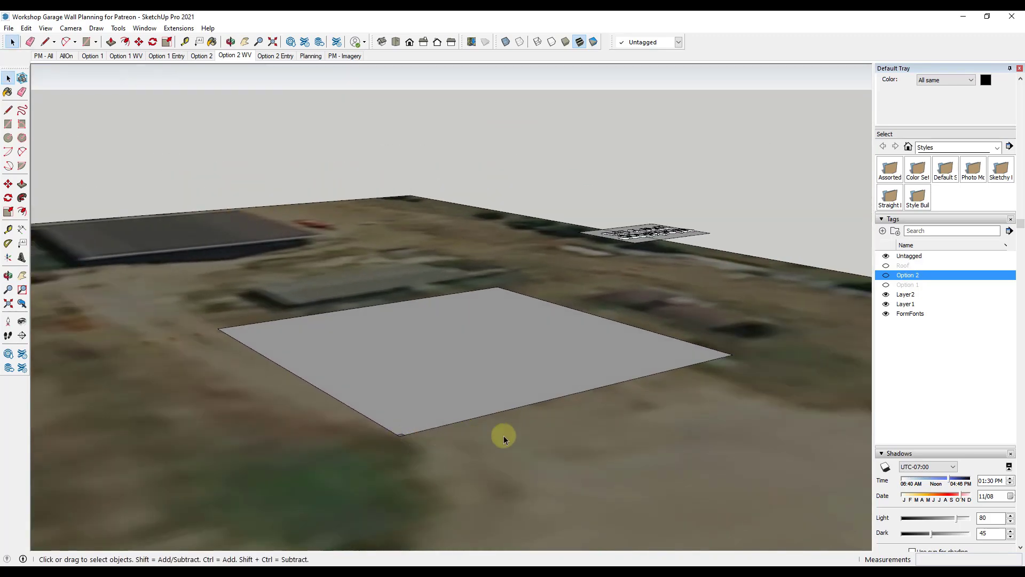
pyautogui.rightClick(807, 345)
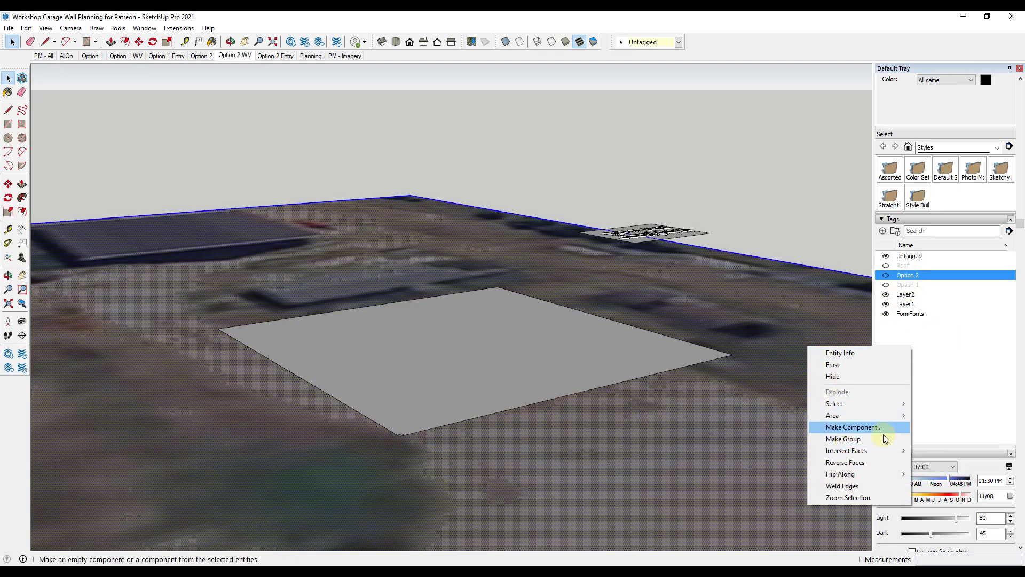
pyautogui.click(869, 436)
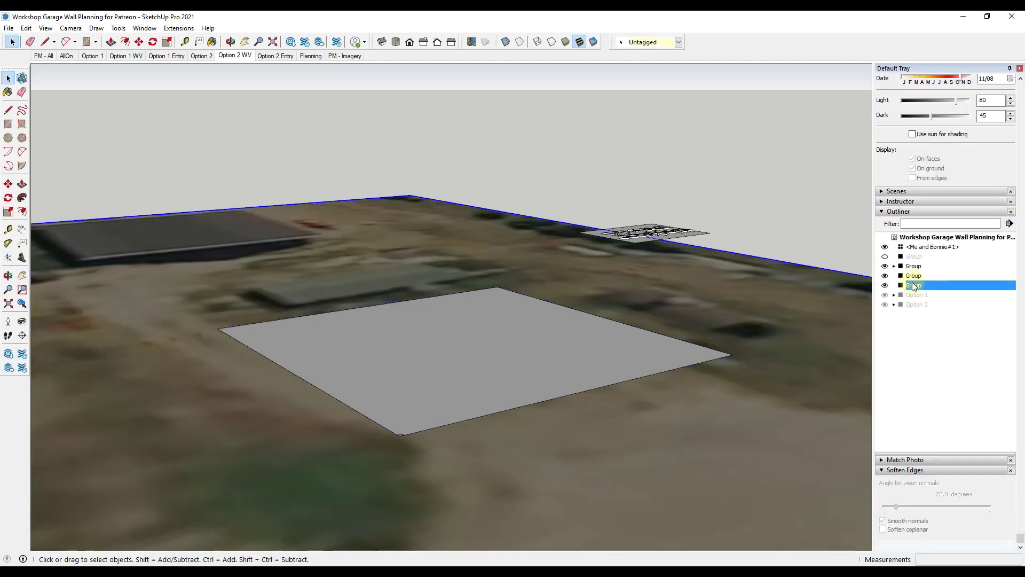
# Rename the aerial imagery group with a descriptive name in place of the default one.
pyautogui.rightClick(914, 287)
pyautogui.click(943, 489)
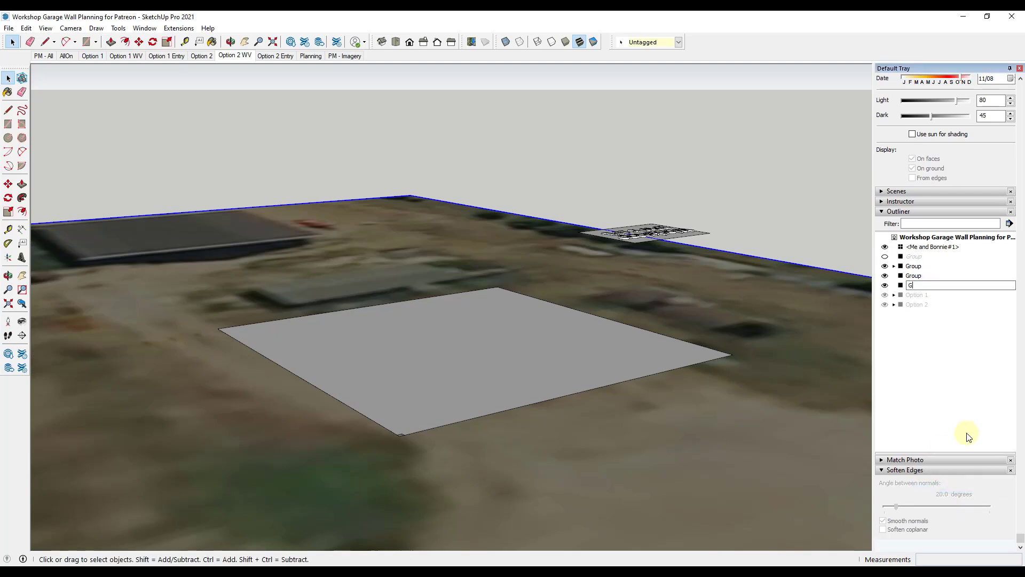
pyautogui.press('Return')
# Add a new tag named Ground to the model.
pyautogui.scroll(5, 952, 213)
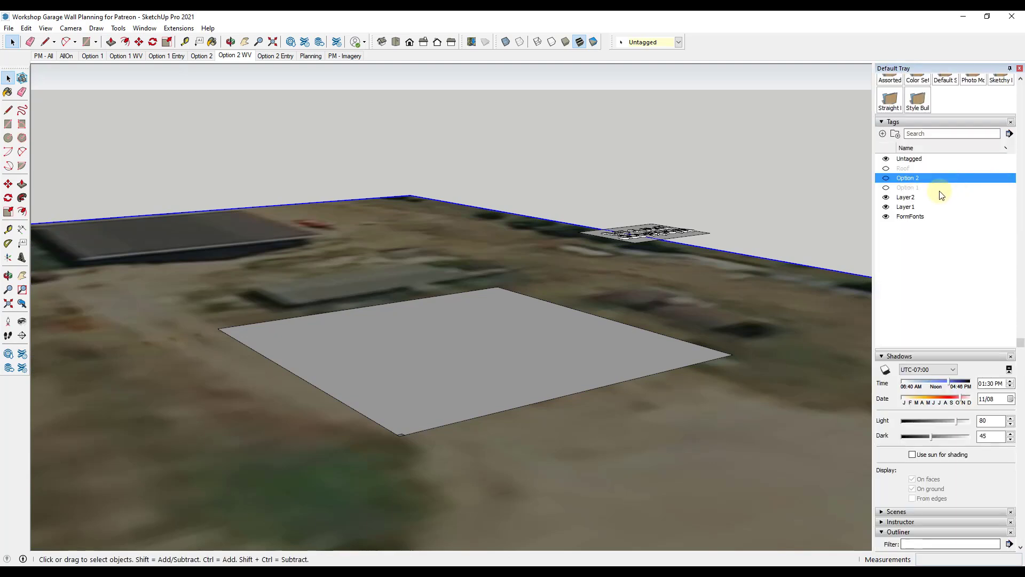
pyautogui.click(882, 134)
pyautogui.write('Grou')
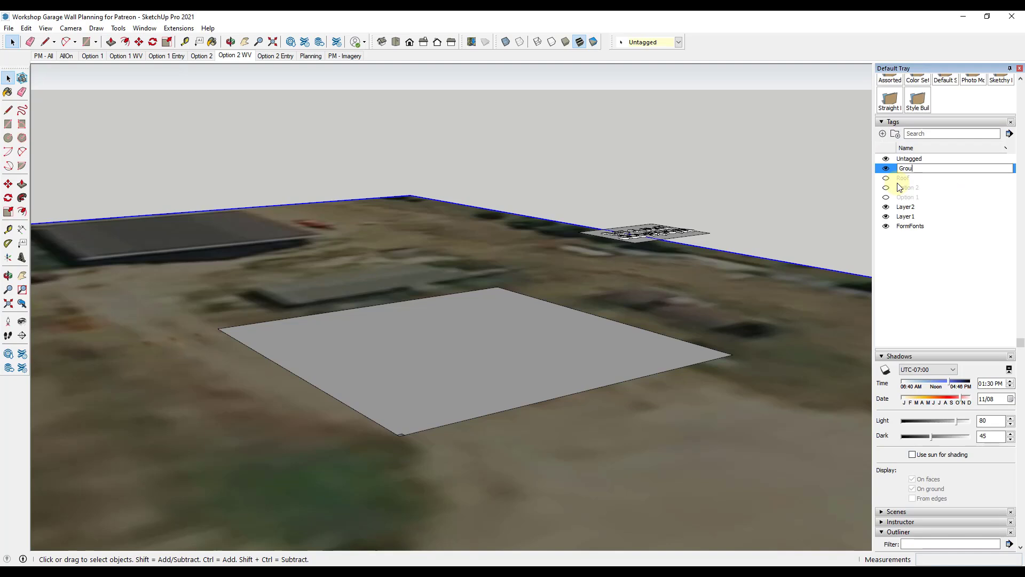
pyautogui.write('nd')
pyautogui.press('Return')
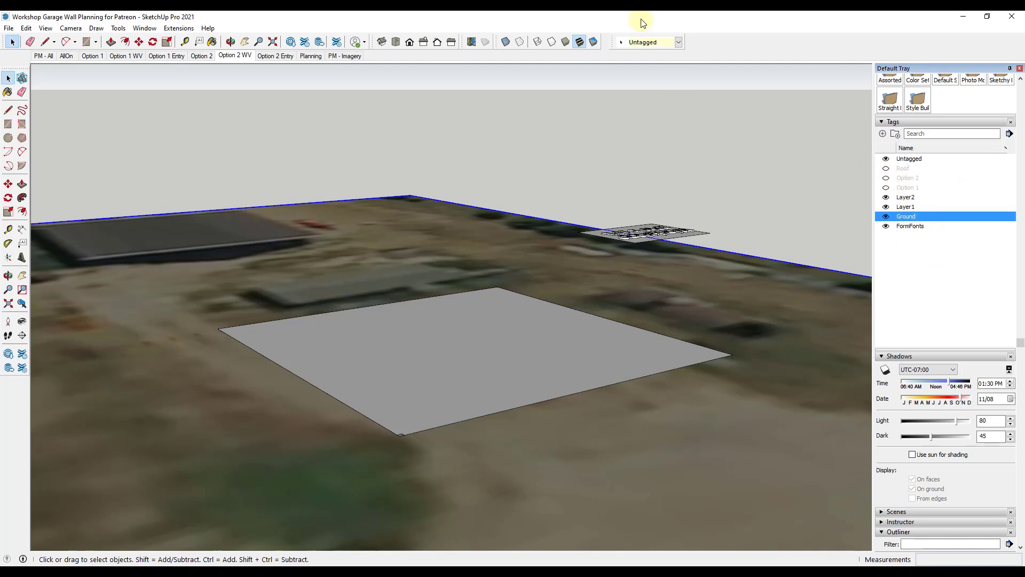
# Assign the aerial imagery group to the Ground tag and hide that tag.
pyautogui.click(629, 43)
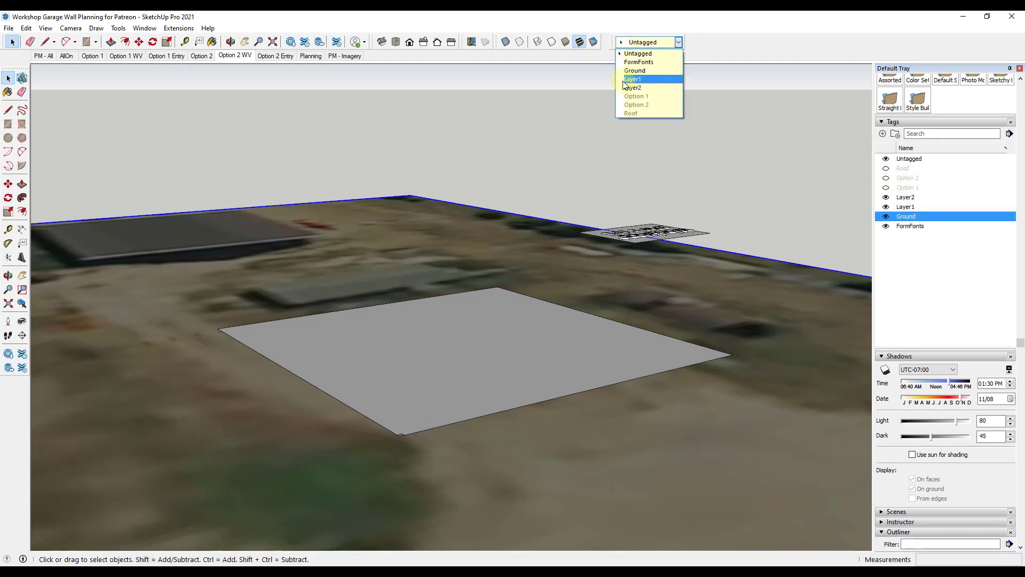
pyautogui.click(885, 216)
# Extrude the small rectangle at the slab's front corner downward with Push/Pull to form the below-ground part of the post.
pyautogui.moveTo(566, 363); pyautogui.dragTo(544, 405, button='middle')
pyautogui.scroll(-4, 606, 190)
pyautogui.scroll(2, 522, 293)
pyautogui.scroll(3, 534, 247)
pyautogui.scroll(2, 463, 393)
pyautogui.scroll(1, 469, 388)
pyautogui.press('p')
pyautogui.click(483, 372)
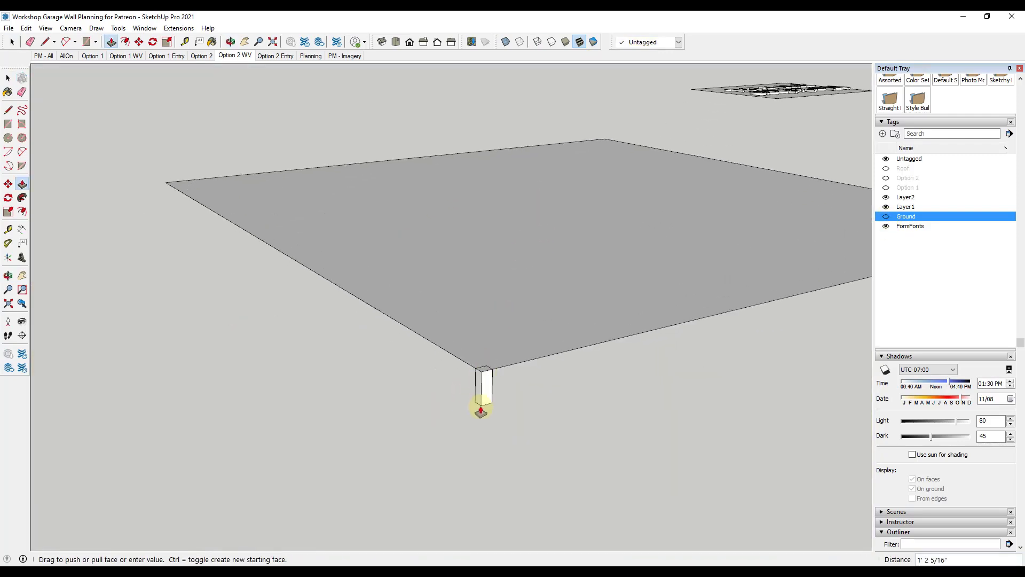
pyautogui.click(484, 472)
pyautogui.press('space')
# Extrude the top face of the corner post upward 11' with Push/Pull.
pyautogui.press('p')
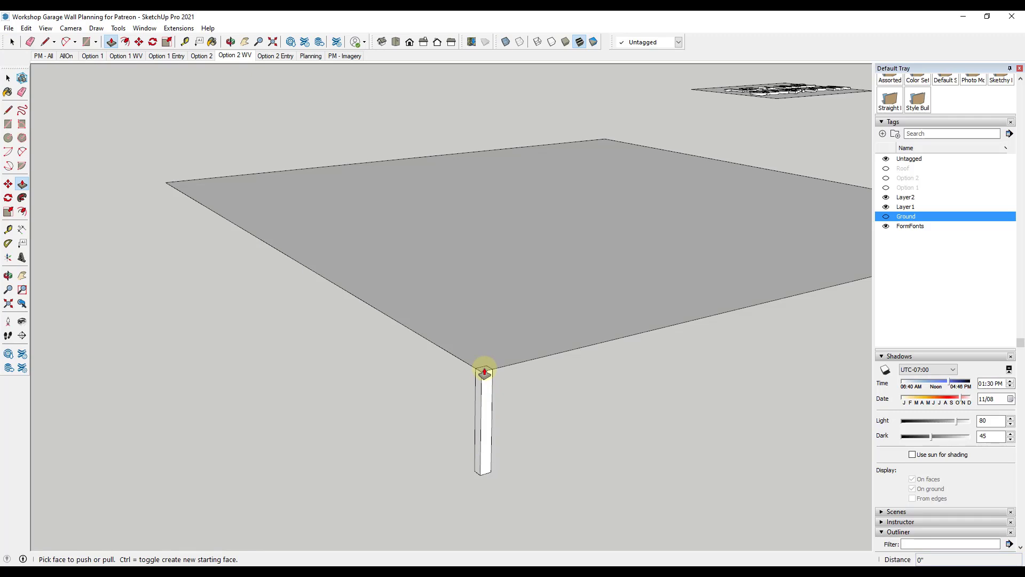
pyautogui.click(484, 372)
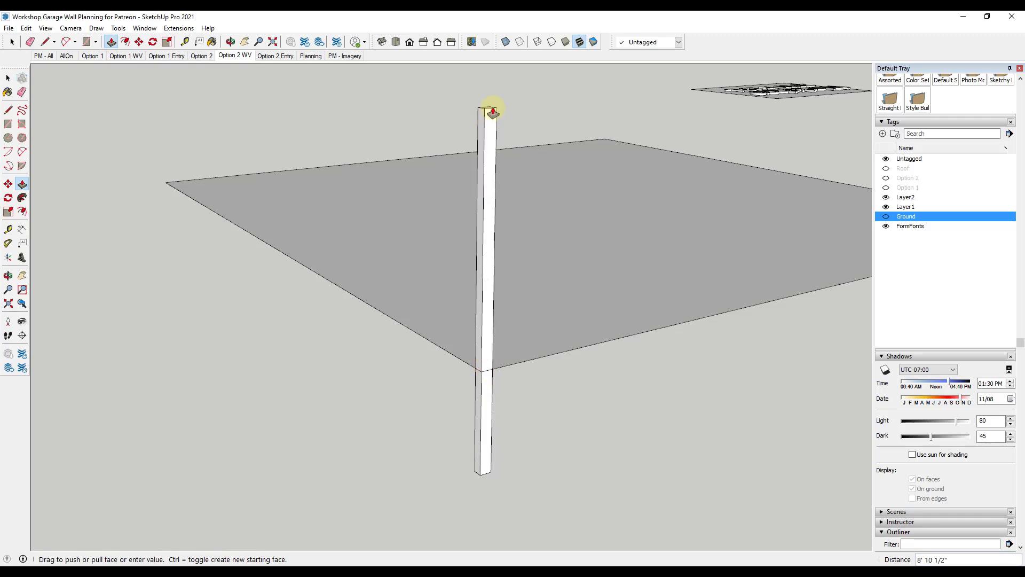
pyautogui.write("11'")
pyautogui.press('Return')
pyautogui.scroll(-3, 488, 309)
pyautogui.scroll(6, 519, 245)
pyautogui.moveTo(534, 239); pyautogui.dragTo(558, 288, button='middle')
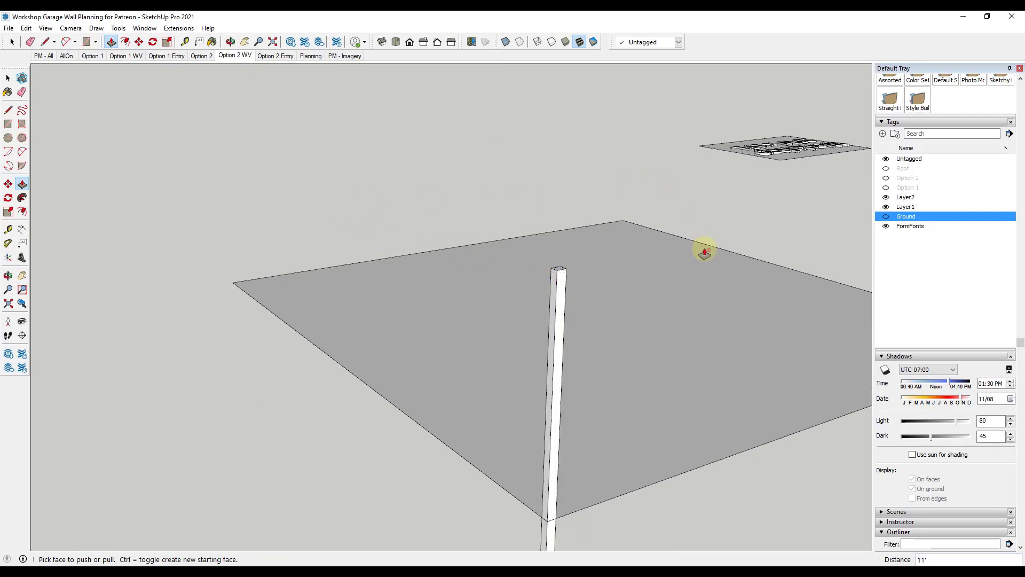
pyautogui.press('space')
# Select the whole corner post and make it a component named Support Post.
pyautogui.scroll(-2, 604, 338)
pyautogui.scroll(-1, 602, 352)
pyautogui.scroll(2, 602, 368)
pyautogui.scroll(-2, 616, 277)
pyautogui.scroll(2, 555, 240)
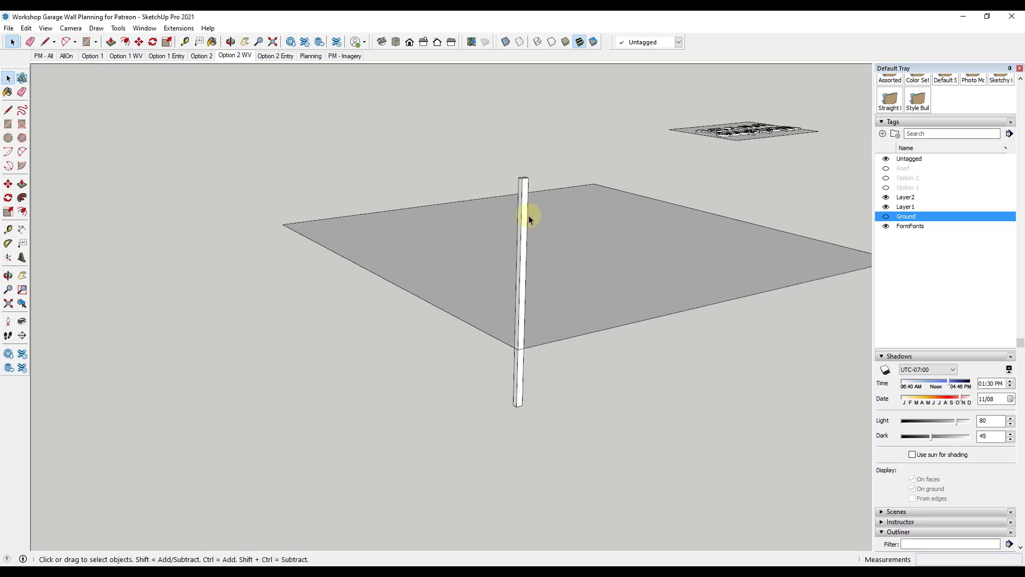
pyautogui.tripleClick(523, 217)
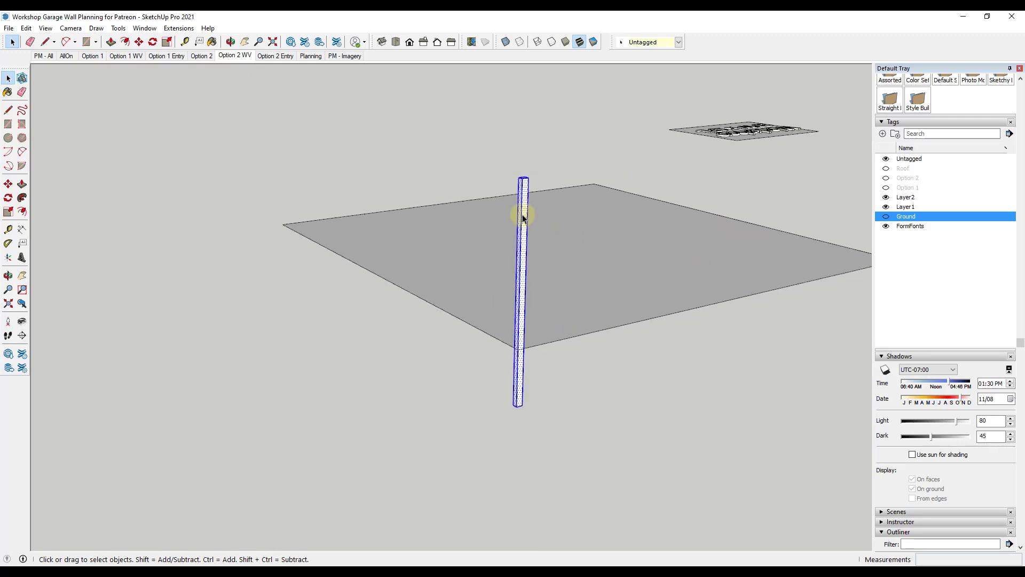
pyautogui.rightClick(522, 218)
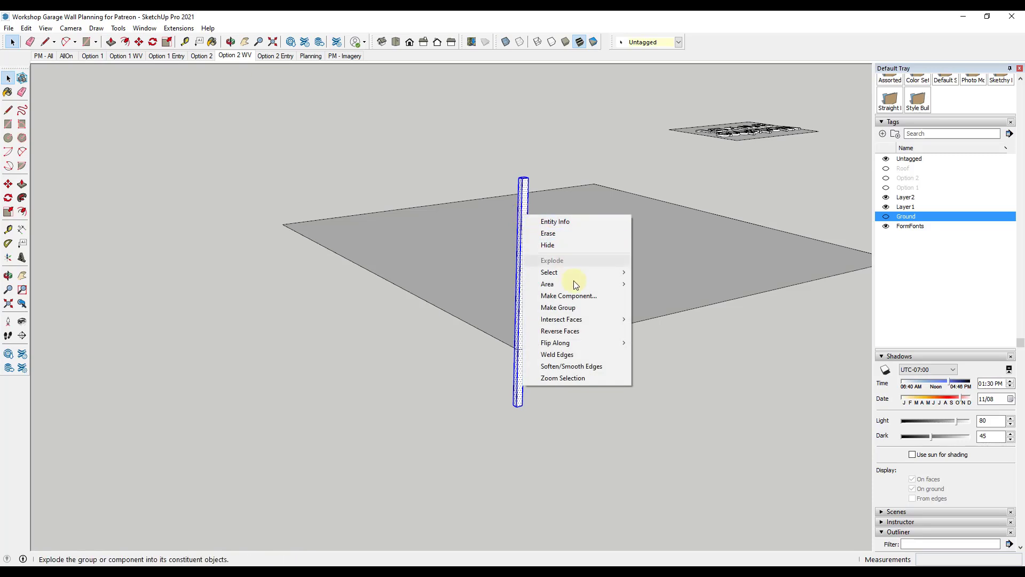
pyautogui.click(579, 295)
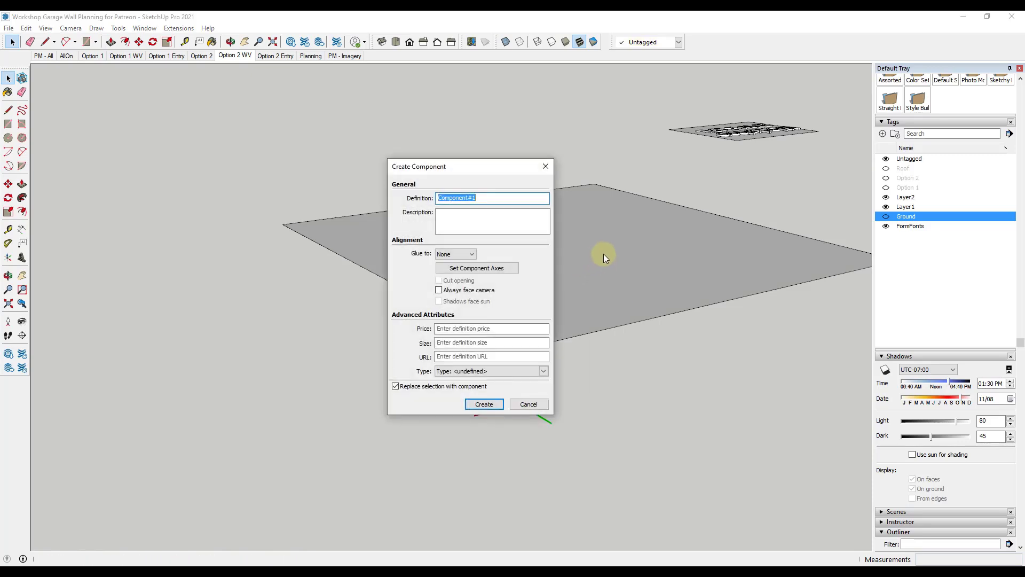
pyautogui.write('Support Post')
pyautogui.press('Return')
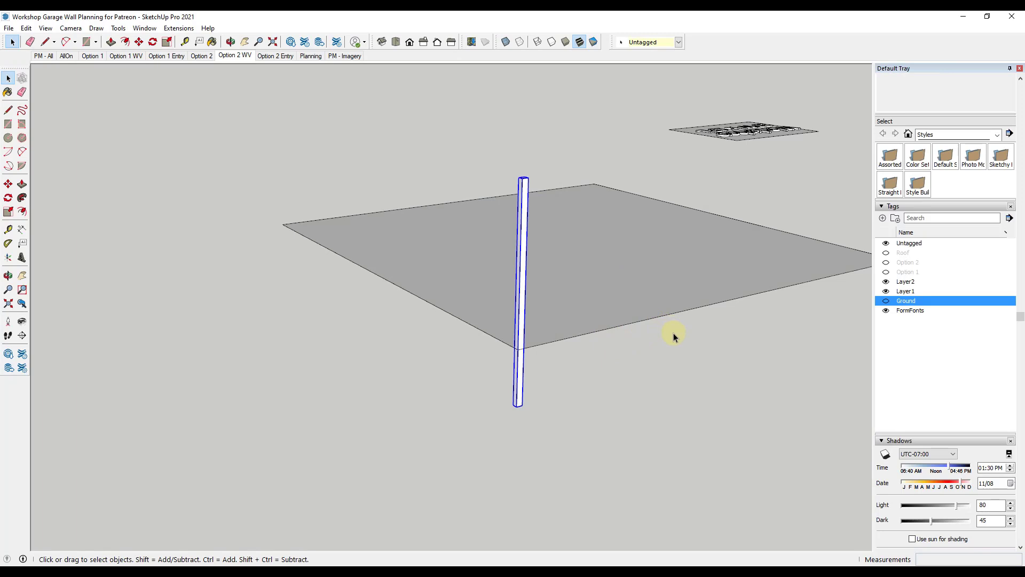
# Copy the support post 8' along the slab's dimensioned 40' edge and repeat the copy as a *5 array.
pyautogui.scroll(-2, 475, 338)
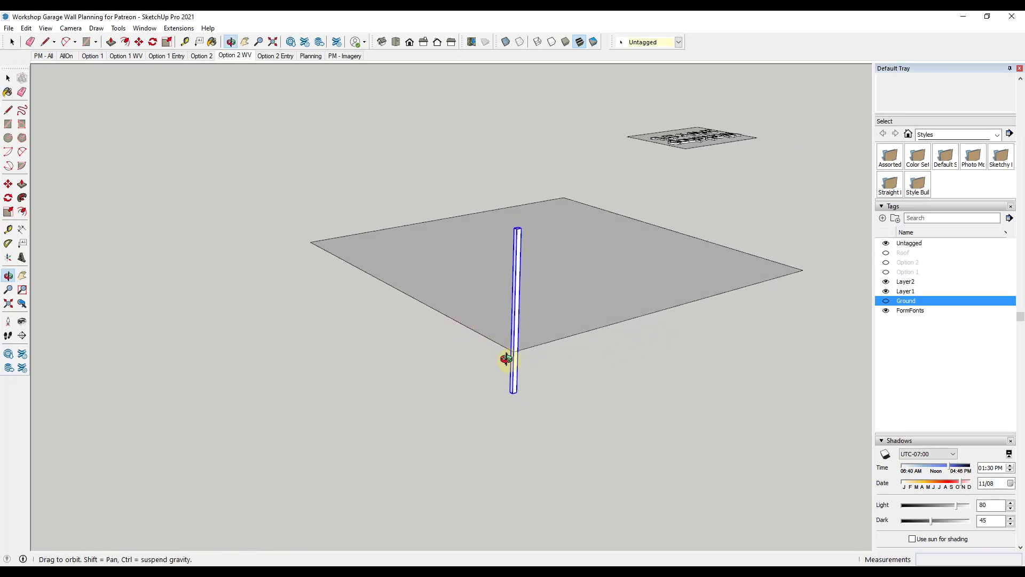
pyautogui.scroll(4, 526, 347)
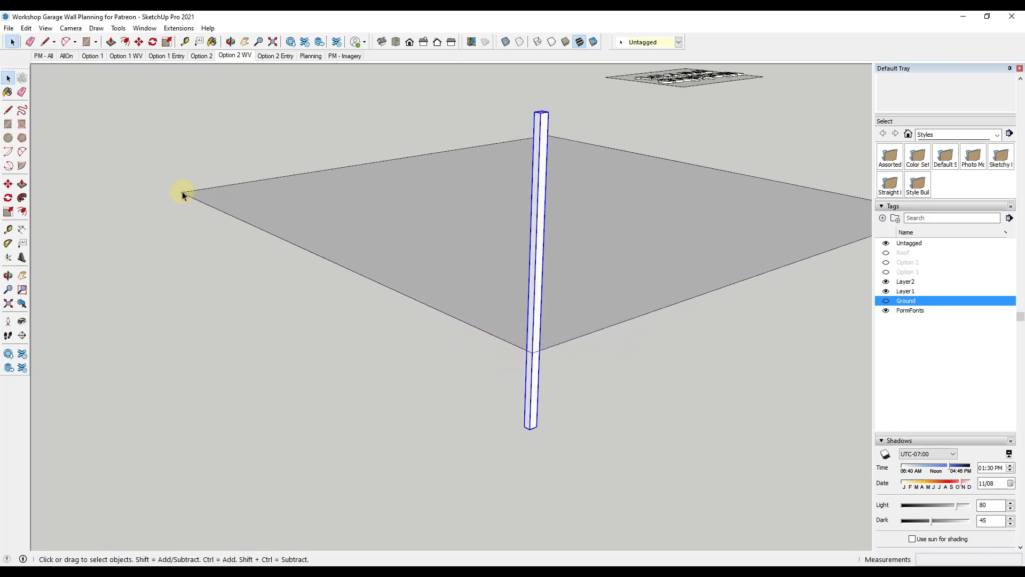
pyautogui.scroll(-2, 521, 358)
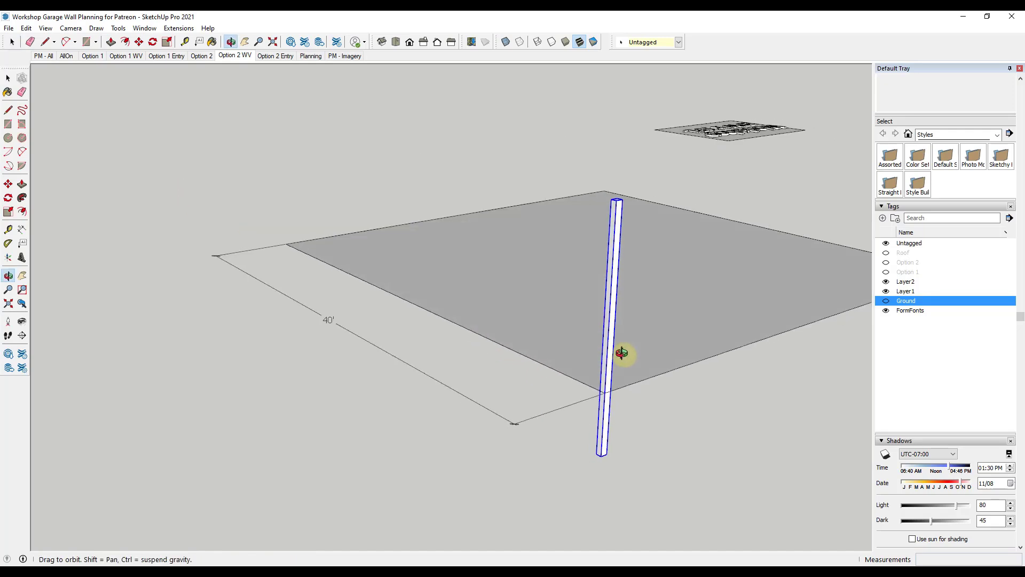
pyautogui.press('m')
pyautogui.scroll(4, 683, 343)
pyautogui.press('space')
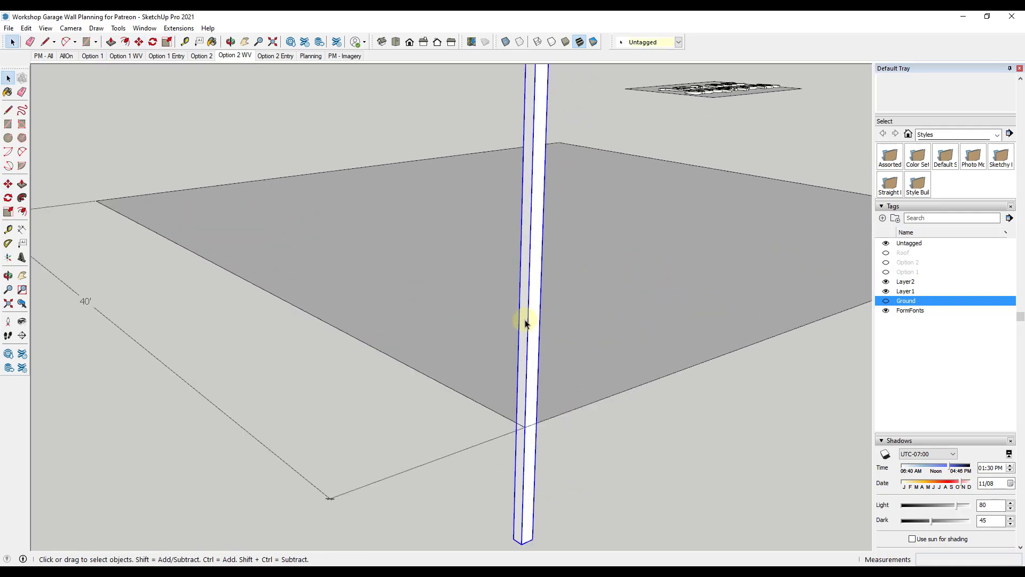
pyautogui.press('m')
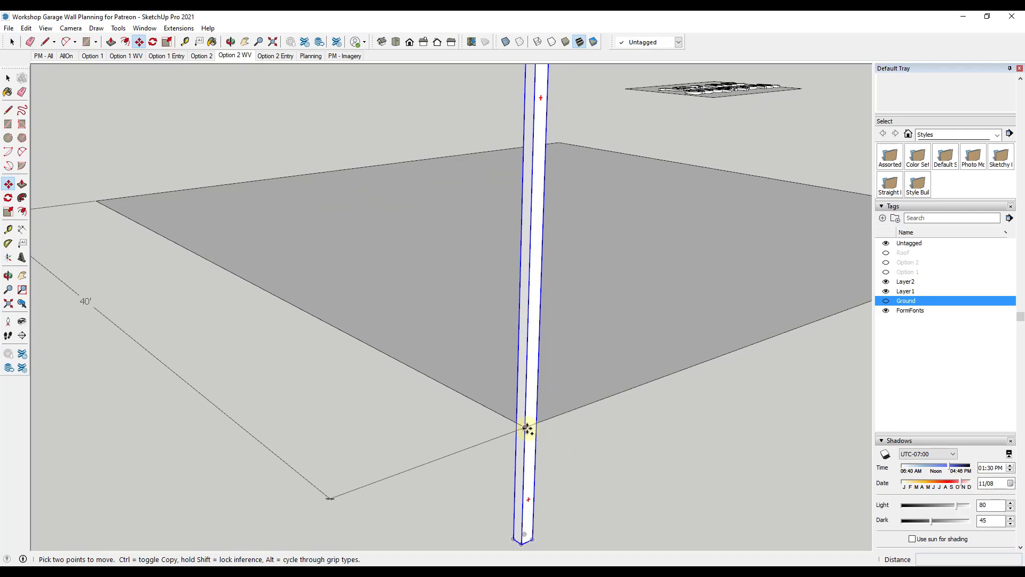
pyautogui.click(526, 428)
pyautogui.press('ctrl')
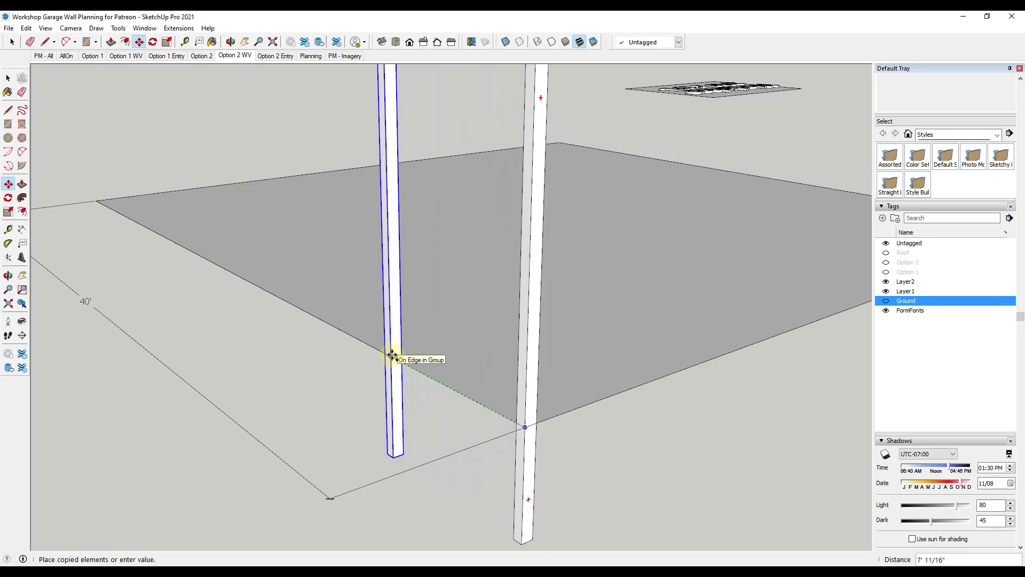
pyautogui.write("8'")
pyautogui.press('Return')
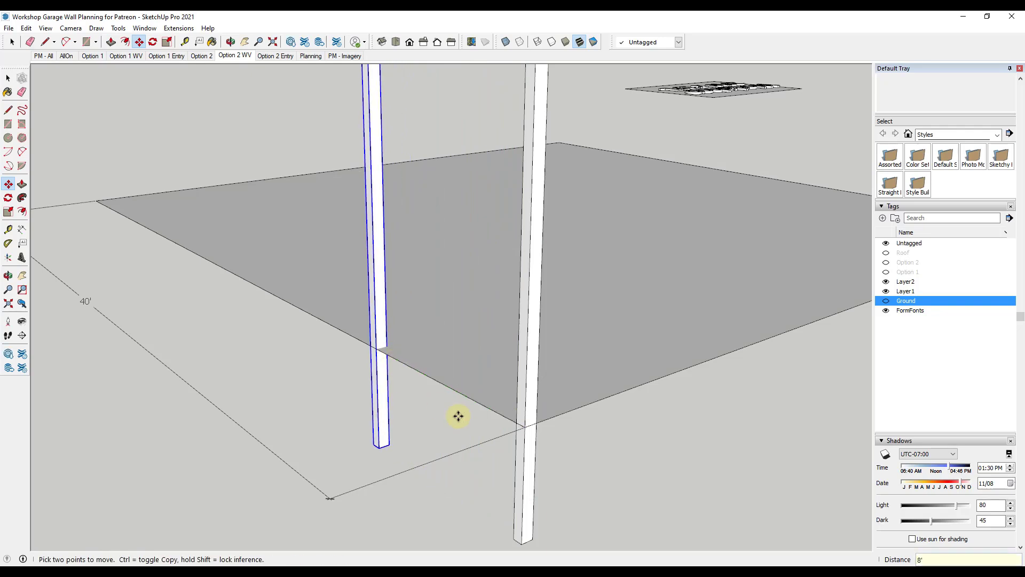
pyautogui.scroll(-2, 483, 406)
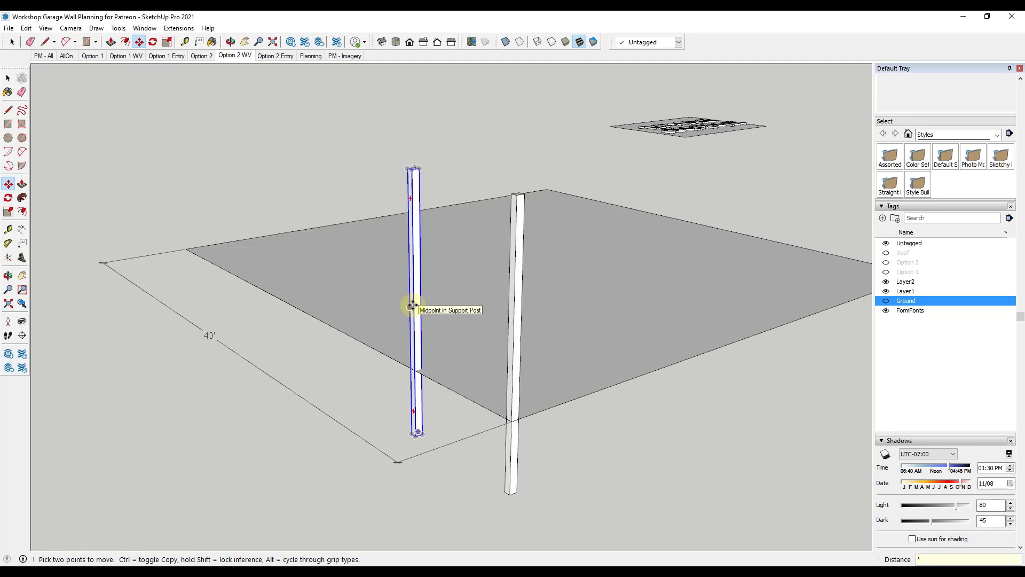
pyautogui.press('Return')
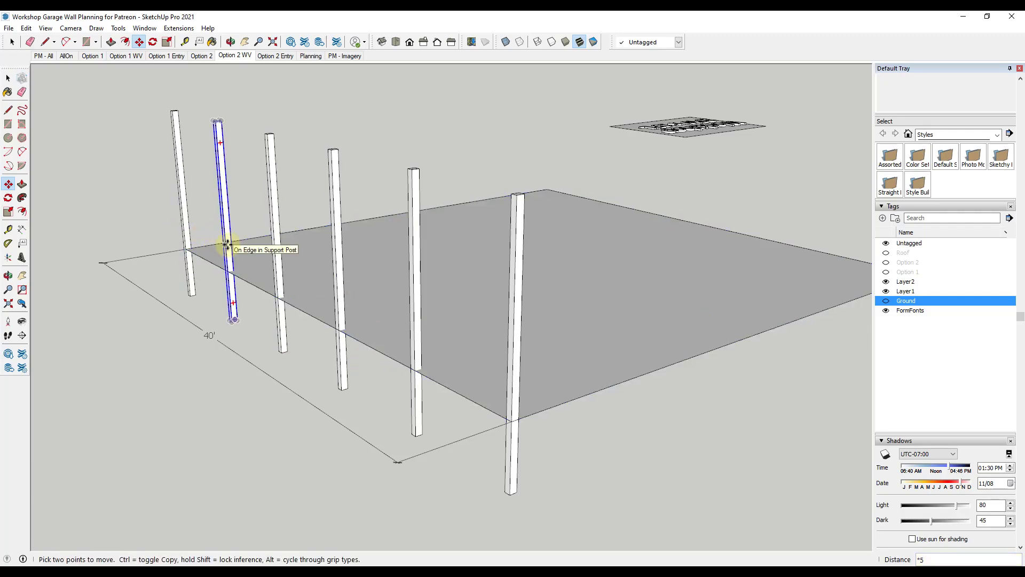
# Move the far end post inward along the slab edge about 5 9/16" so its outer side lines up with the slab corner.
pyautogui.press('o')
pyautogui.scroll(5, 165, 222)
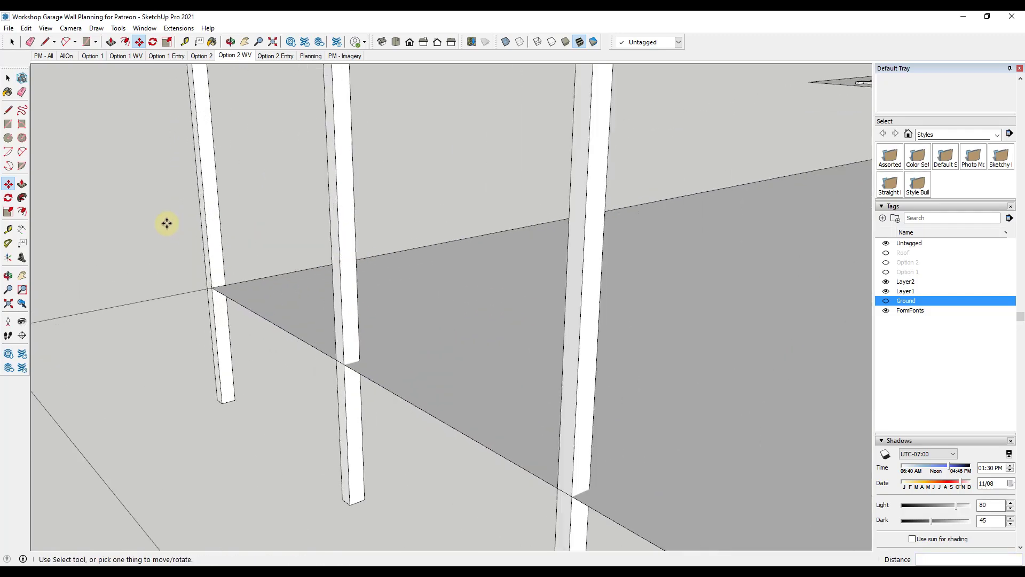
pyautogui.moveTo(165, 222); pyautogui.dragTo(316, 225)
pyautogui.moveTo(316, 226); pyautogui.dragTo(346, 290, button='middle')
pyautogui.scroll(5, 243, 320)
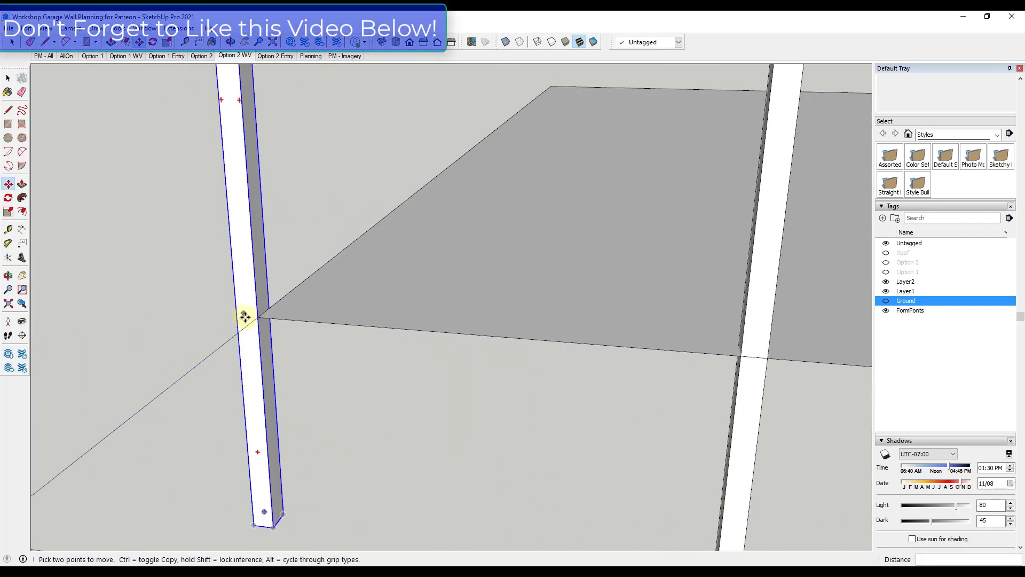
pyautogui.scroll(2, 247, 302)
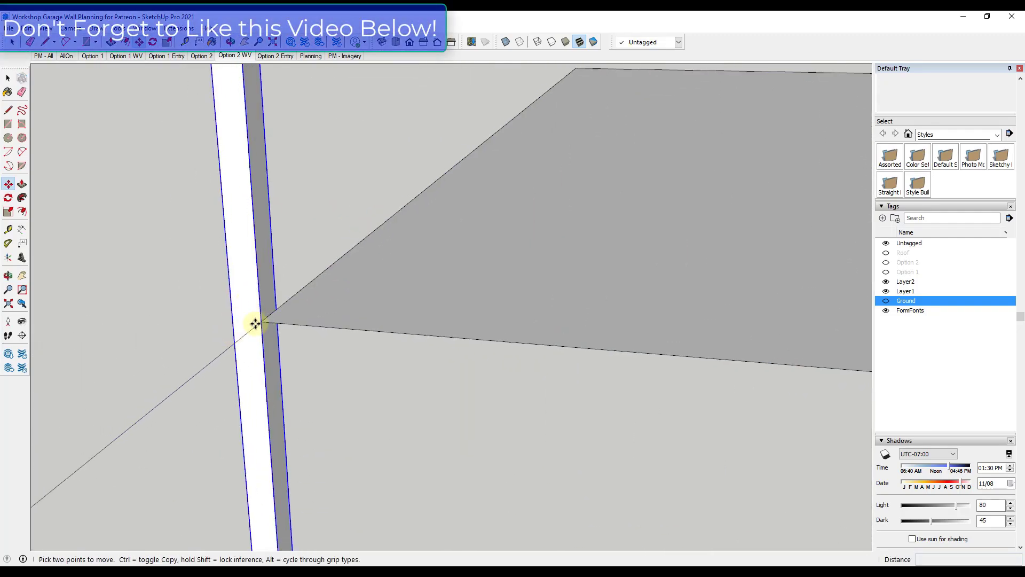
pyautogui.click(256, 322)
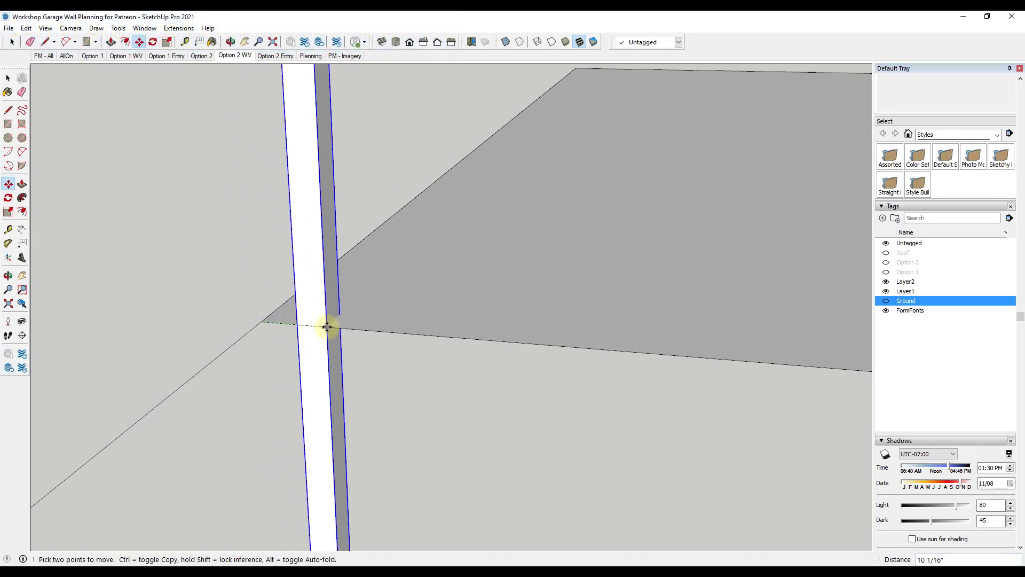
pyautogui.click(299, 325)
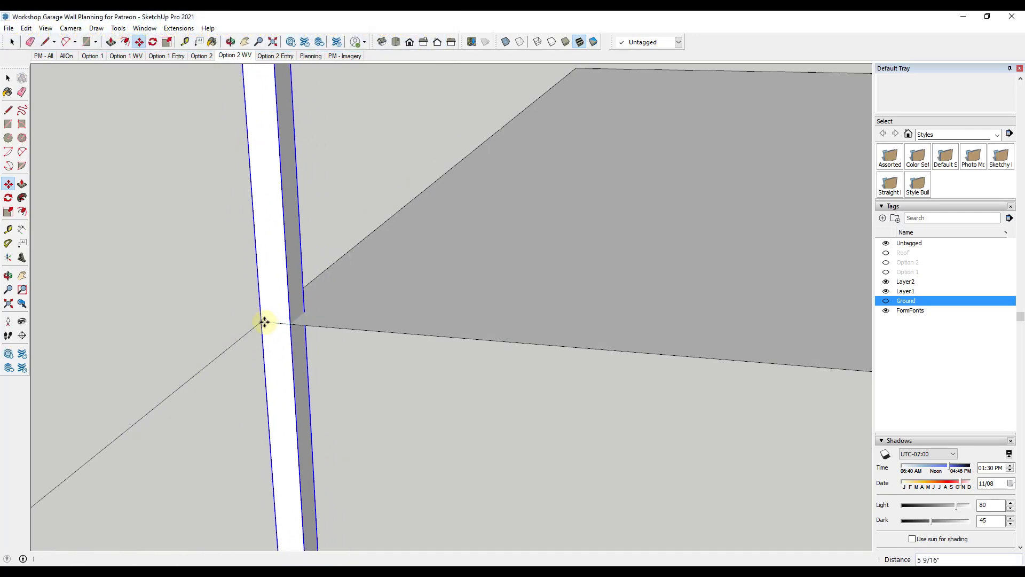
pyautogui.click(262, 322)
# Select all six support posts along the dimensioned 40' edge and copy them 39' 6 1/2" across to the slab's opposite edge.
pyautogui.scroll(-3, 294, 349)
pyautogui.scroll(-5, 294, 349)
pyautogui.moveTo(297, 348); pyautogui.dragTo(469, 377, button='middle')
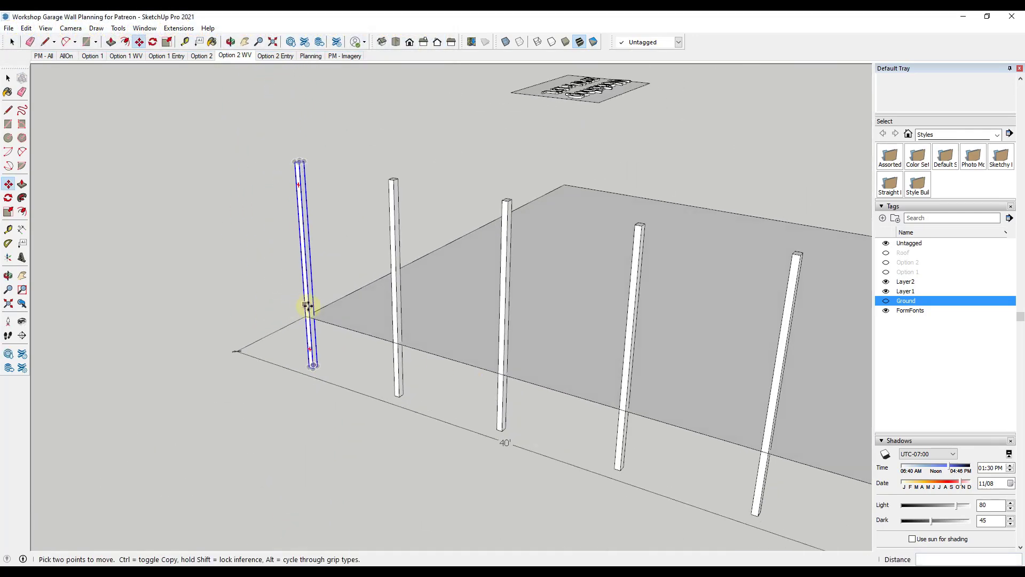
pyautogui.scroll(-2, 736, 446)
pyautogui.moveTo(786, 451); pyautogui.dragTo(451, 366, button='middle')
pyautogui.moveTo(513, 386); pyautogui.dragTo(646, 428, button='middle')
pyautogui.press('m')
pyautogui.scroll(-3, 593, 336)
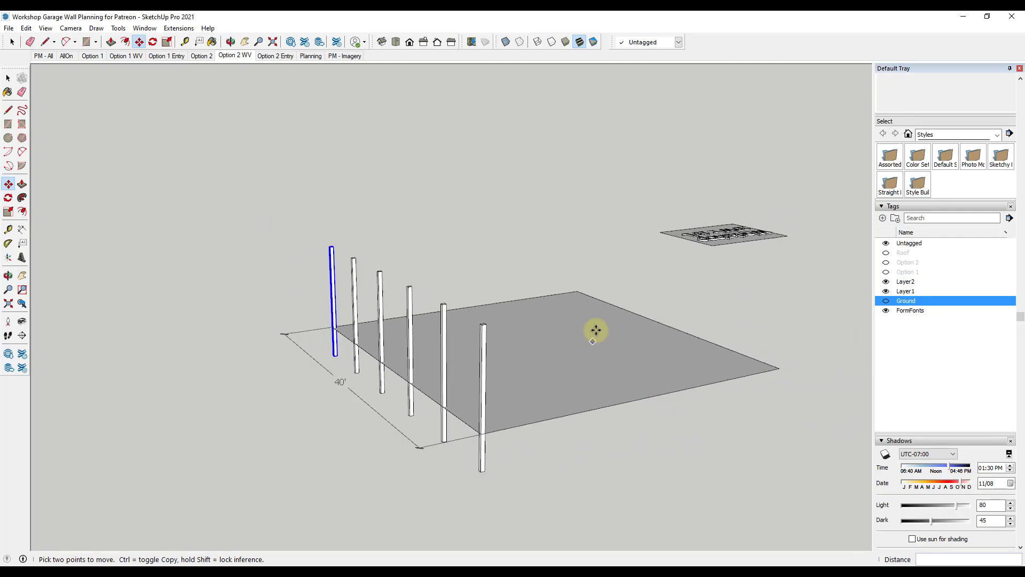
pyautogui.scroll(2, 504, 385)
pyautogui.scroll(-2, 466, 409)
pyautogui.press('space')
pyautogui.click(435, 412)
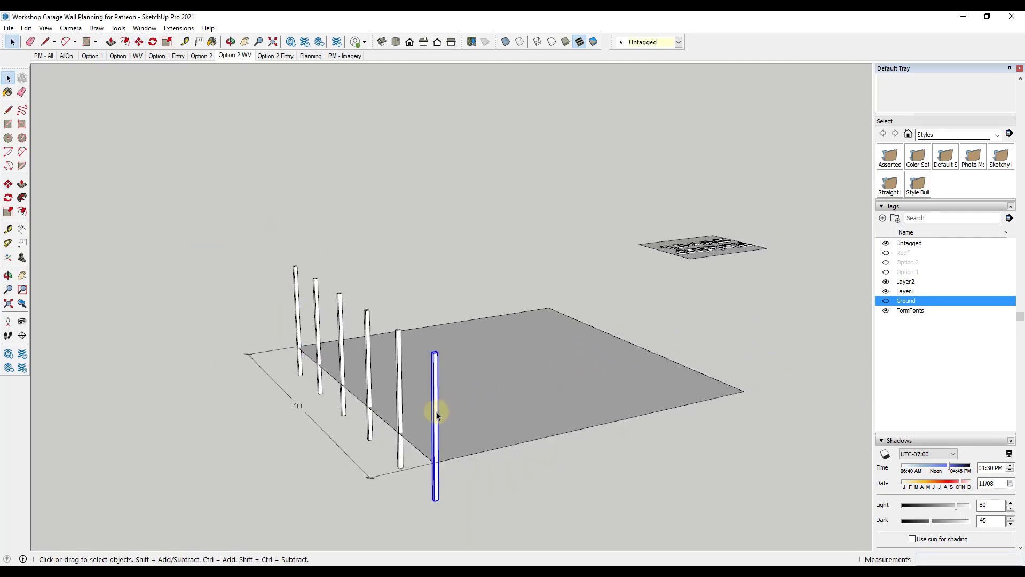
pyautogui.keyDown('shift'); pyautogui.click(399, 371); pyautogui.keyUp('shift')
pyautogui.keyDown('shift'); pyautogui.click(367, 350); pyautogui.keyUp('shift')
pyautogui.keyDown('shift'); pyautogui.click(339, 330); pyautogui.keyUp('shift')
pyautogui.keyDown('shift'); pyautogui.click(317, 320); pyautogui.keyUp('shift')
pyautogui.keyDown('shift'); pyautogui.click(296, 306); pyautogui.keyUp('shift')
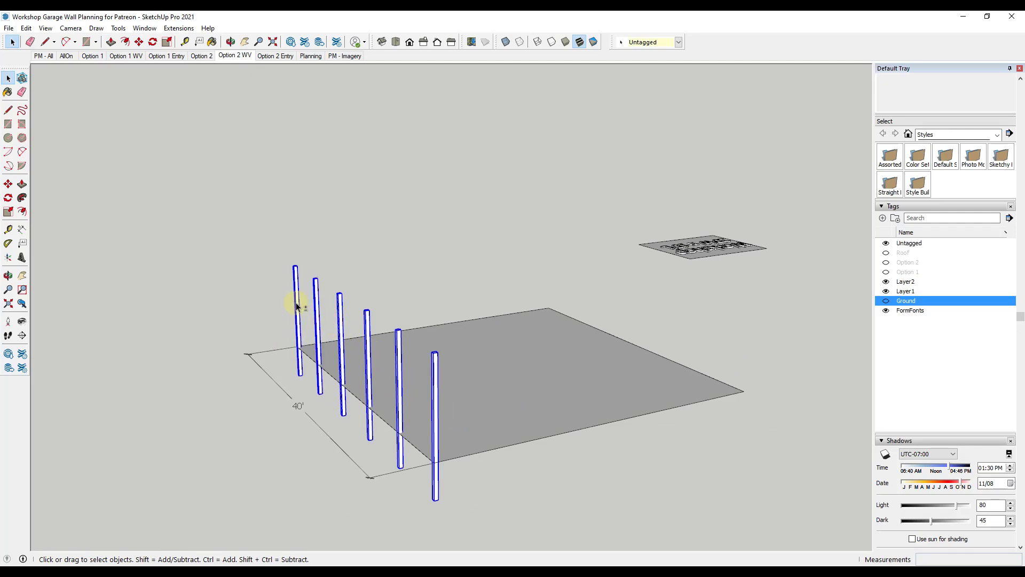
pyautogui.press('m')
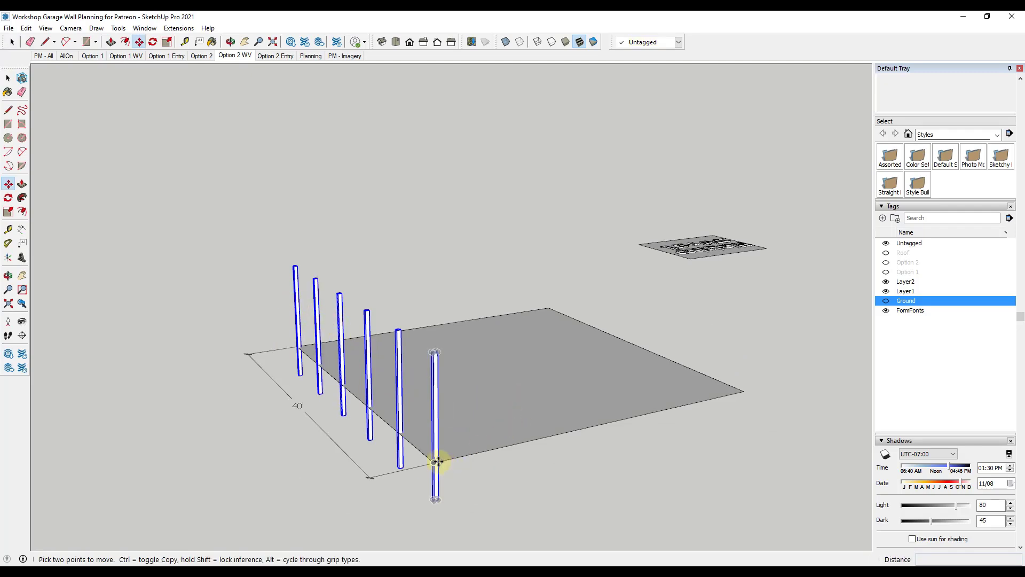
pyautogui.scroll(3, 437, 464)
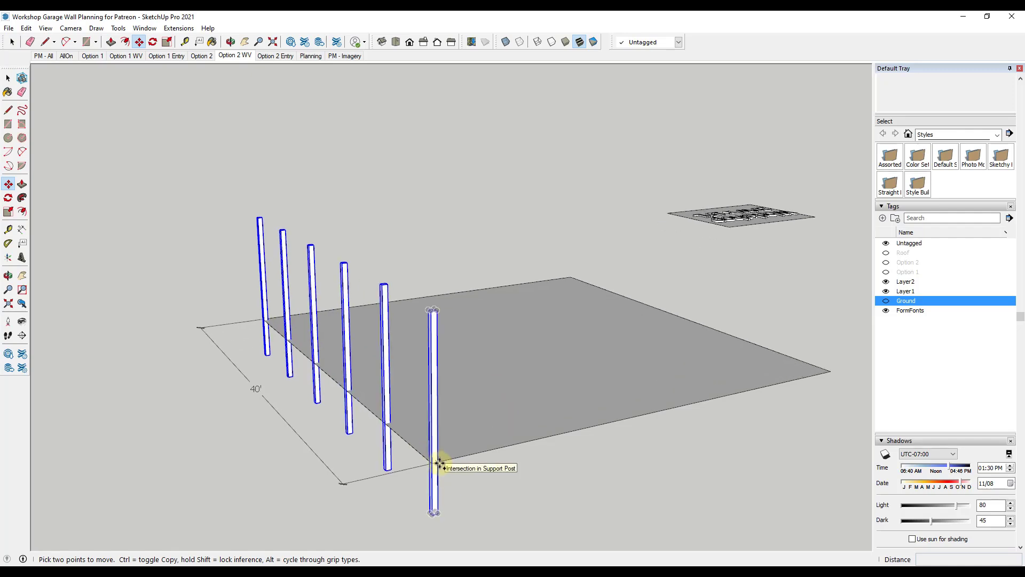
pyautogui.click(438, 464)
pyautogui.press('ctrl')
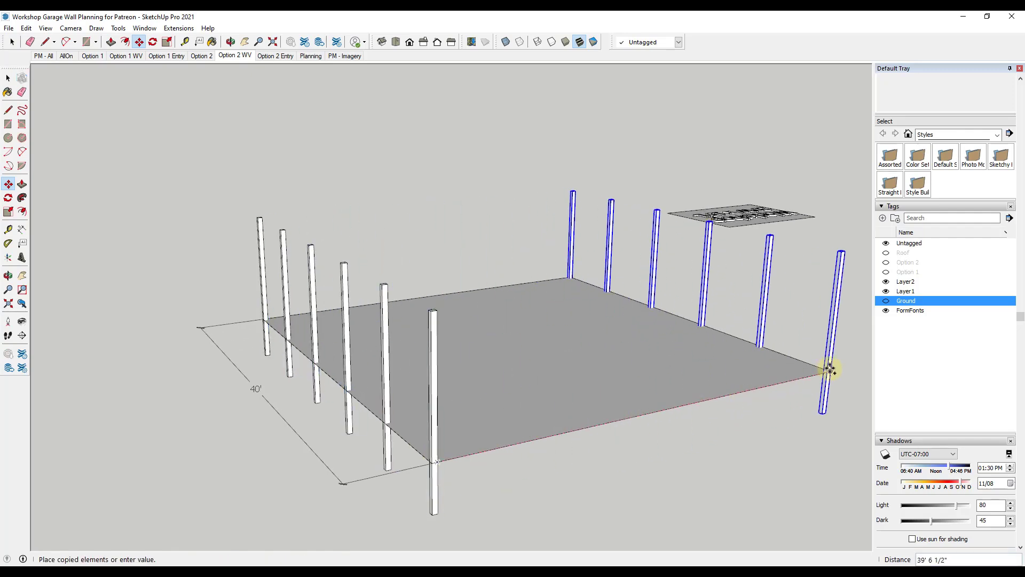
pyautogui.click(829, 368)
# Copy the rear corner post 8' along the slab's back edge and repeat the copy as a *4 array.
pyautogui.scroll(-3, 423, 322)
pyautogui.moveTo(423, 322); pyautogui.dragTo(556, 318, button='middle')
pyautogui.scroll(4, 649, 319)
pyautogui.scroll(-3, 649, 320)
pyautogui.scroll(-2, 556, 319)
pyautogui.moveTo(213, 302); pyautogui.dragTo(469, 336, button='middle')
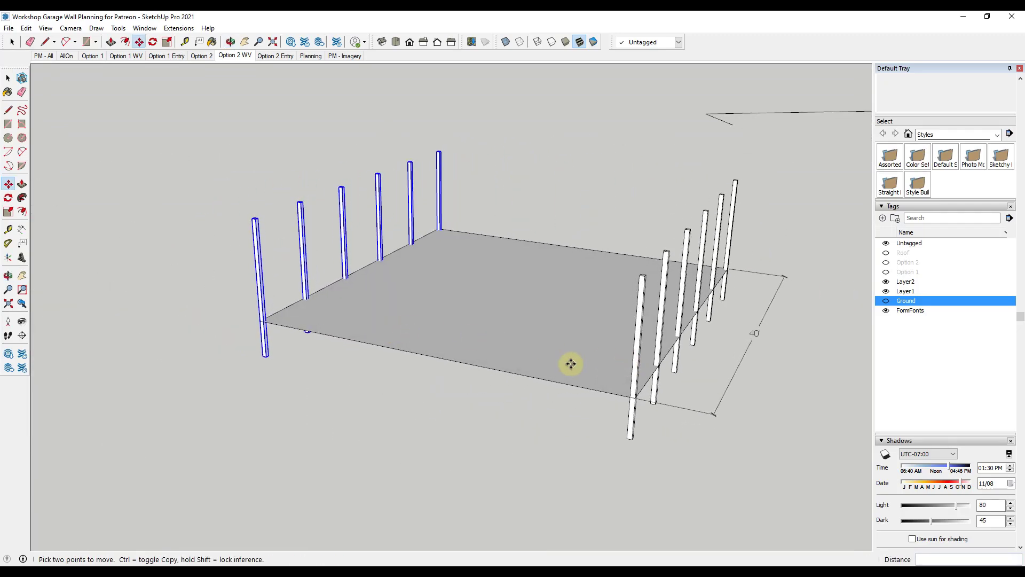
pyautogui.press('space')
pyautogui.click(635, 371)
pyautogui.scroll(2, 633, 382)
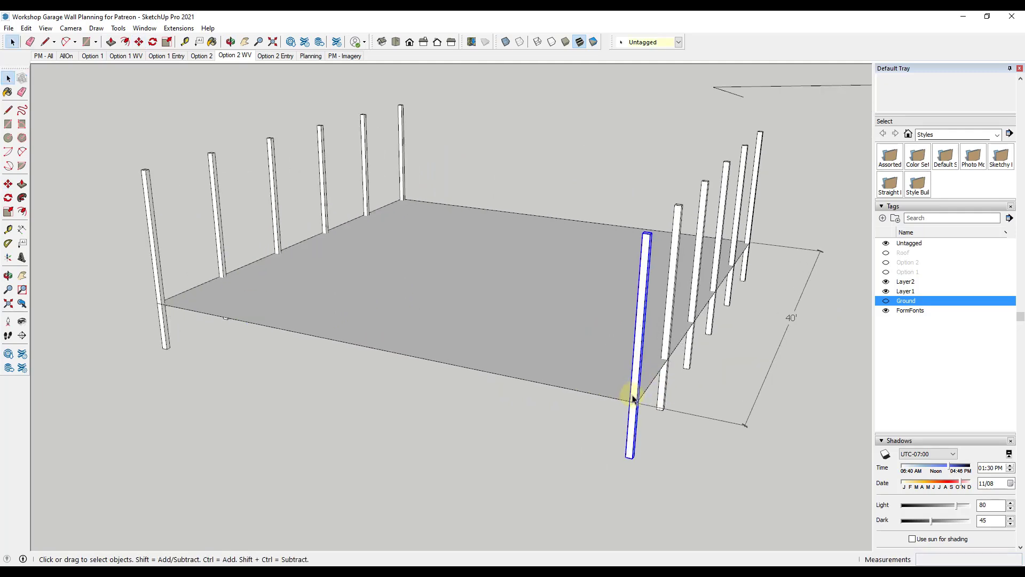
pyautogui.scroll(1, 632, 399)
pyautogui.press('m')
pyautogui.click(636, 404)
pyautogui.press('ctrl')
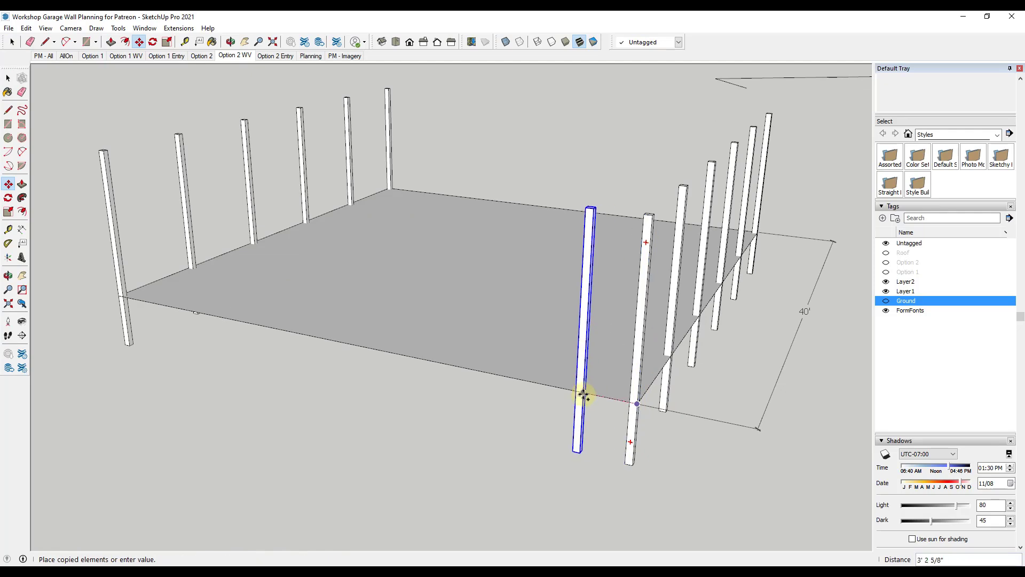
pyautogui.write("8'")
pyautogui.press('Return')
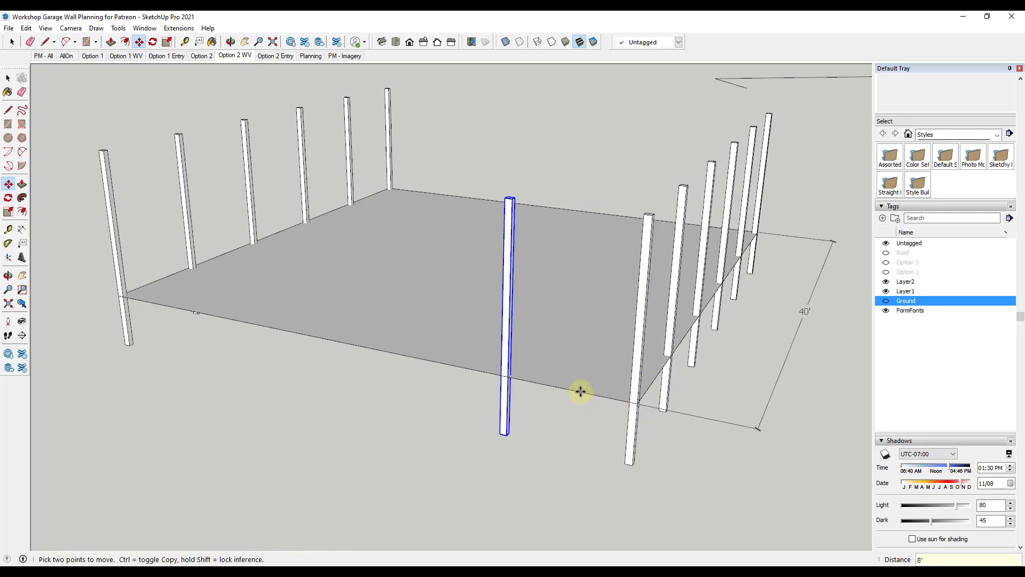
pyautogui.write('*4')
pyautogui.press('Return')
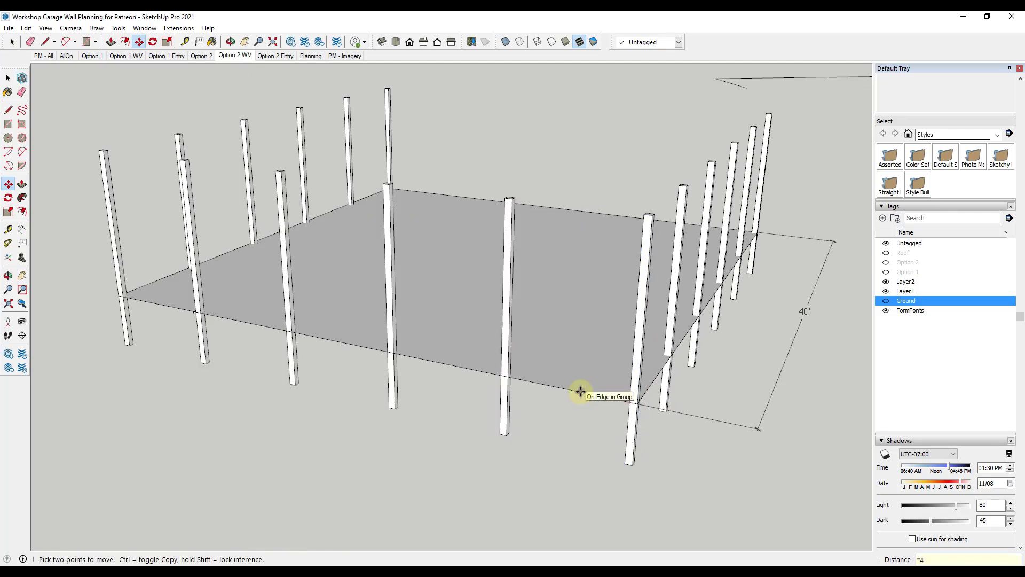
# Examine the slab's open front edge between the two corner posts.
pyautogui.moveTo(553, 362); pyautogui.dragTo(359, 336, button='middle')
pyautogui.press('m')
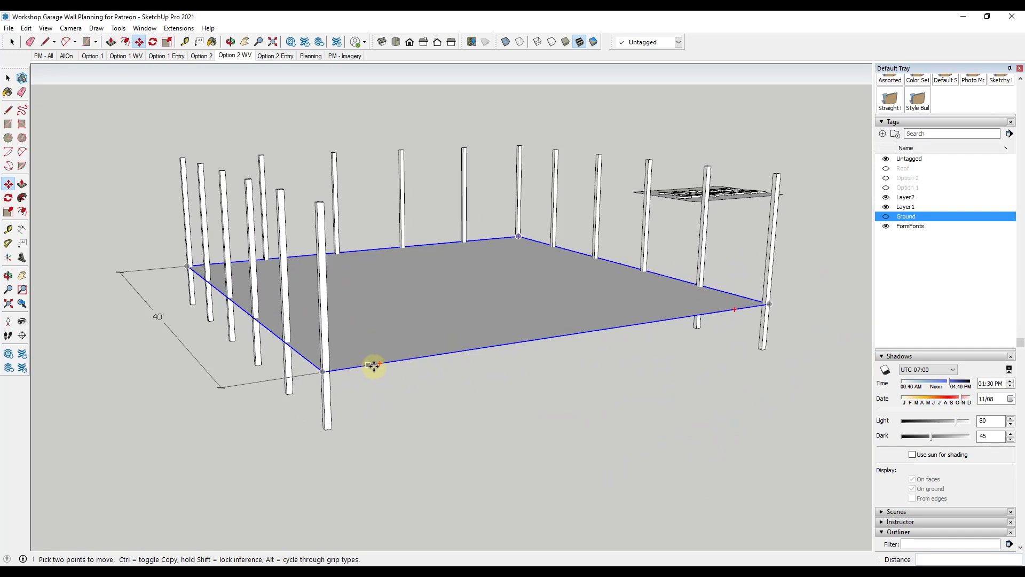
pyautogui.hotkey('ctrl', 't')
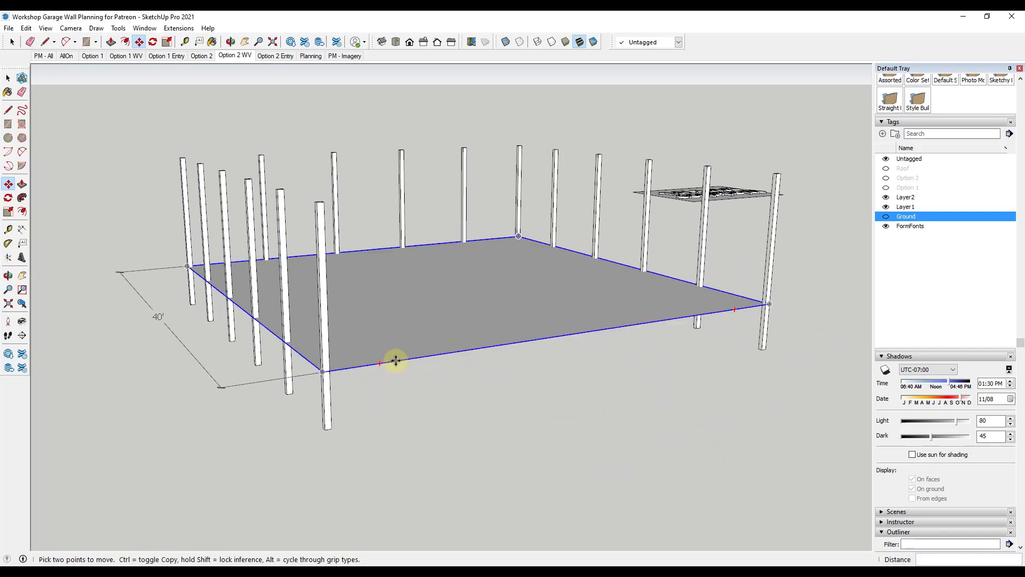
pyautogui.moveTo(444, 360); pyautogui.dragTo(444, 371, button='middle')
pyautogui.scroll(-2, 482, 314)
pyautogui.scroll(3, 471, 340)
pyautogui.scroll(-1, 595, 331)
pyautogui.moveTo(594, 332); pyautogui.dragTo(698, 321, button='middle')
pyautogui.scroll(2, 700, 318)
pyautogui.scroll(-4, 709, 319)
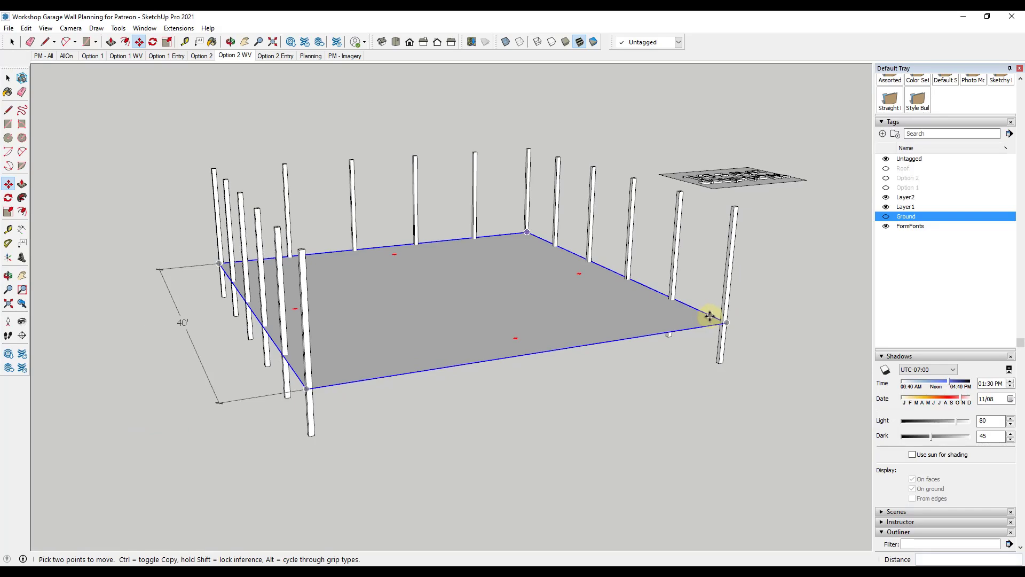
pyautogui.scroll(3, 409, 365)
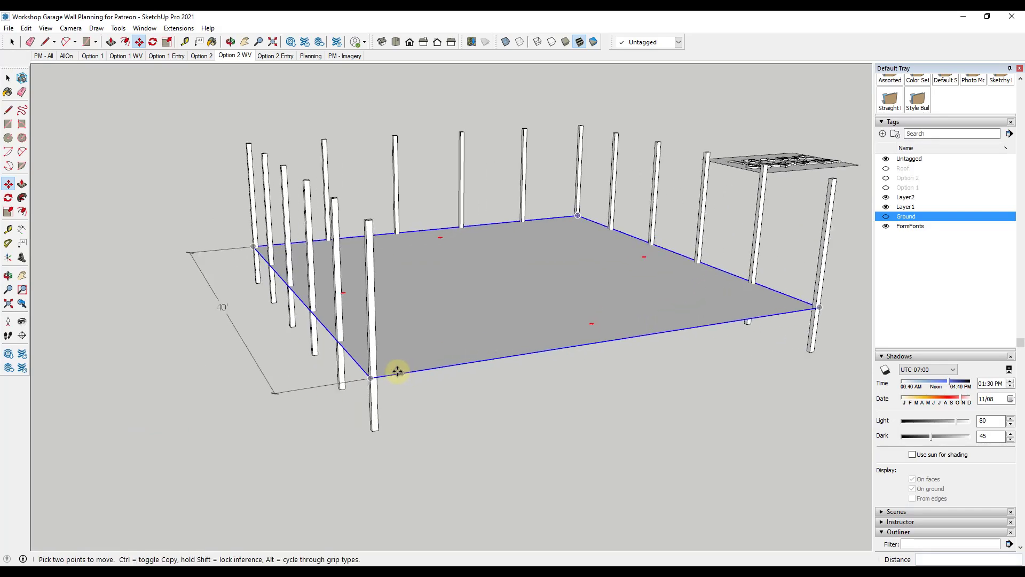
pyautogui.scroll(2, 397, 372)
pyautogui.moveTo(421, 311); pyautogui.dragTo(424, 354, button='middle')
pyautogui.press('space')
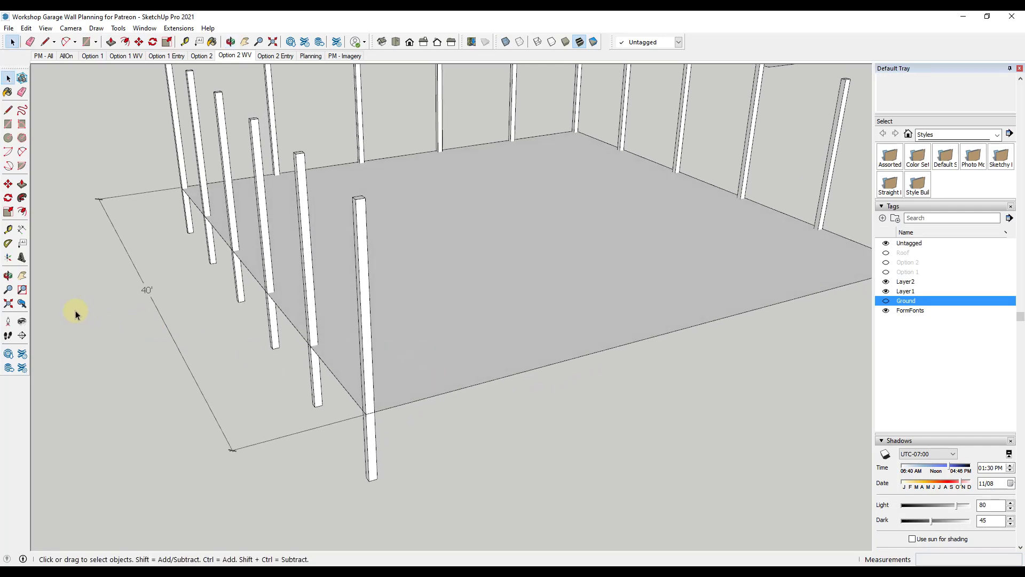
# Place two Tape Measure guides parallel to the dimensioned 40' edge, one offset inward from that edge and one offset from the first guide.
pyautogui.click(8, 231)
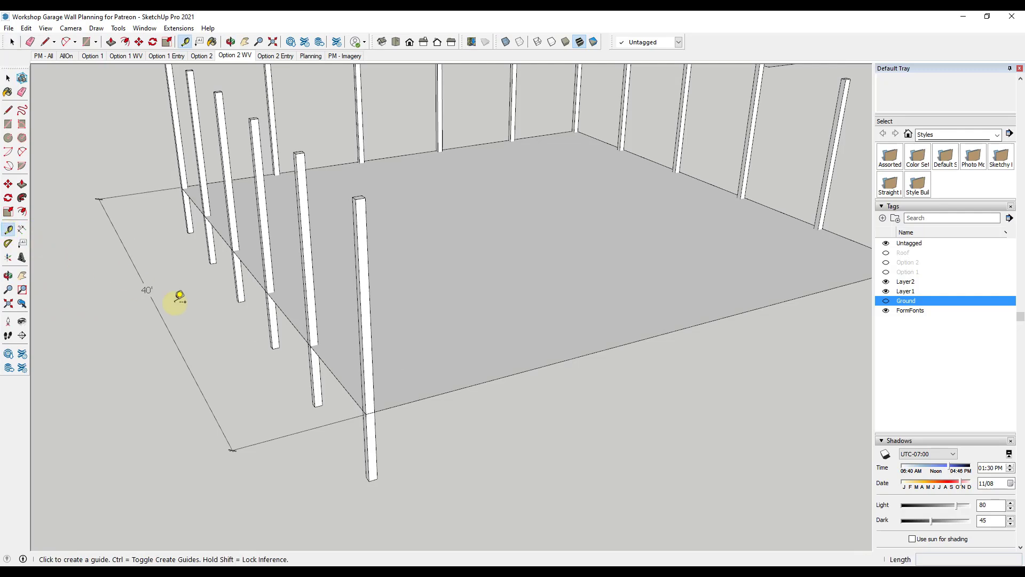
pyautogui.press('ctrl')
pyautogui.click(332, 370)
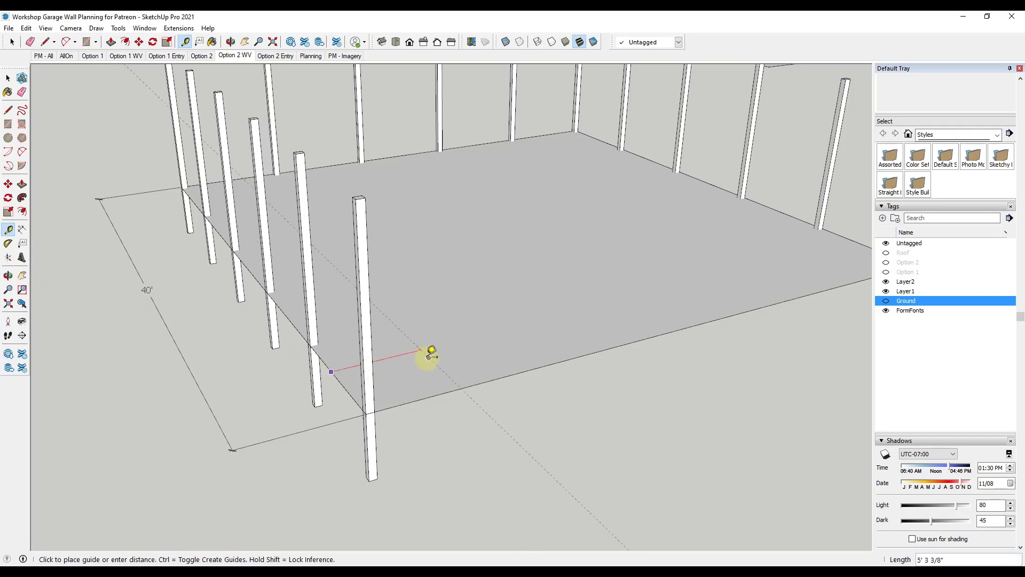
pyautogui.press('Return')
pyautogui.click(393, 391)
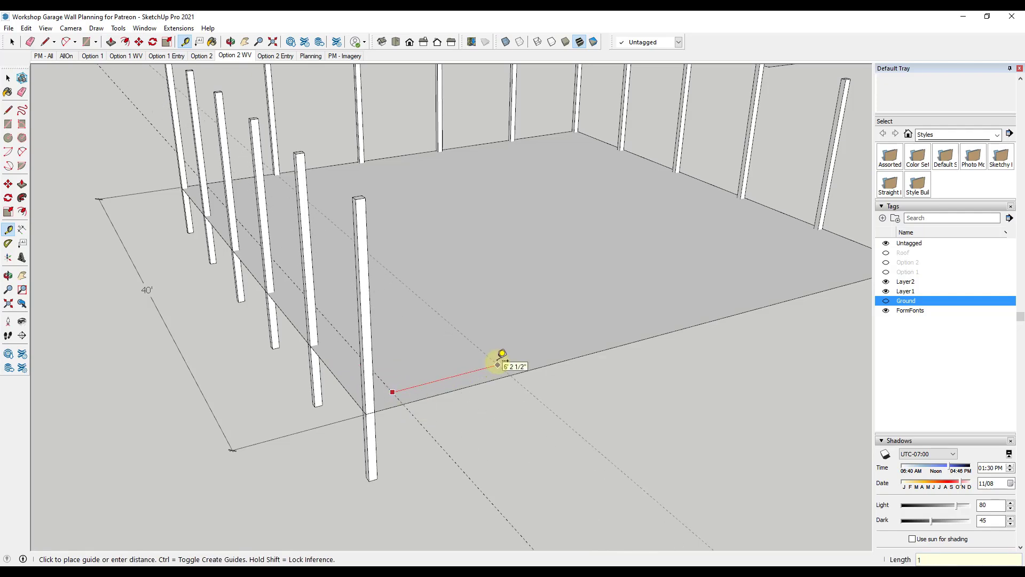
pyautogui.press('Return')
# Add a guide 2' beyond the second guide and another guide 10' beyond that one across the slab.
pyautogui.click(548, 342)
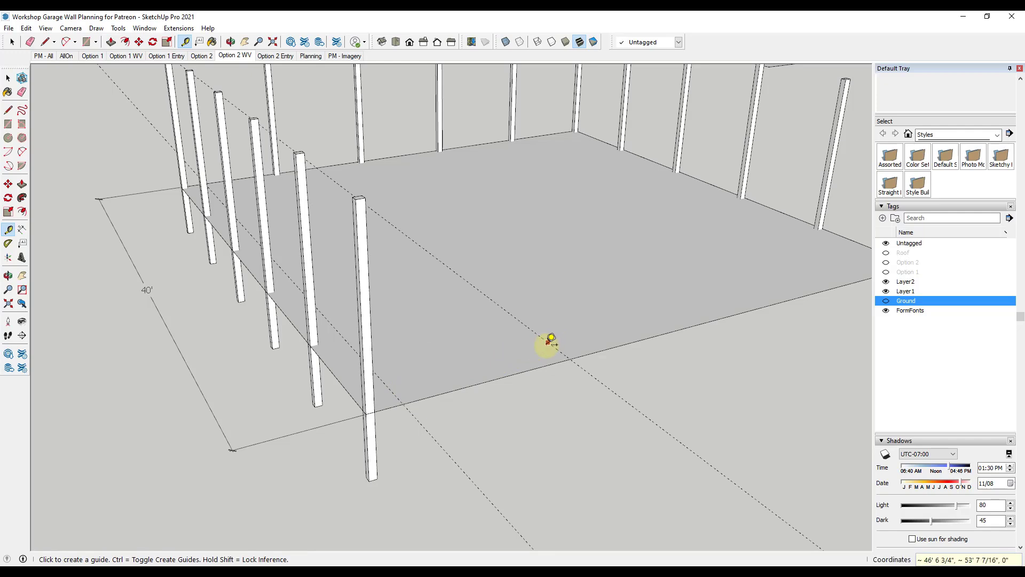
pyautogui.write("2'")
pyautogui.press('Return')
pyautogui.click(577, 335)
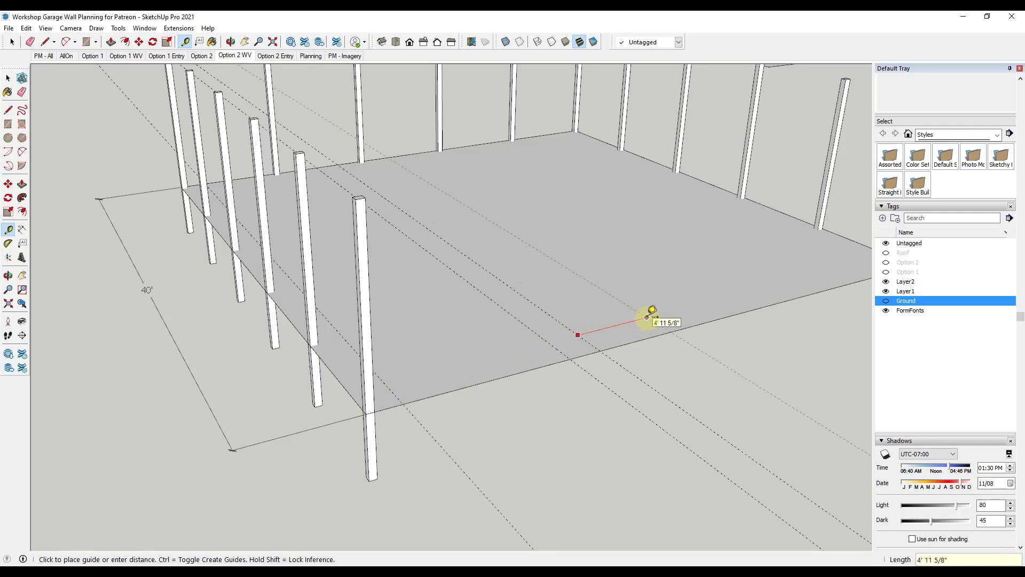
pyautogui.write("10'")
pyautogui.press('Return')
# Add a fifth guide 2' beyond the fourth one, toward the slab's far edge.
pyautogui.scroll(-3, 487, 338)
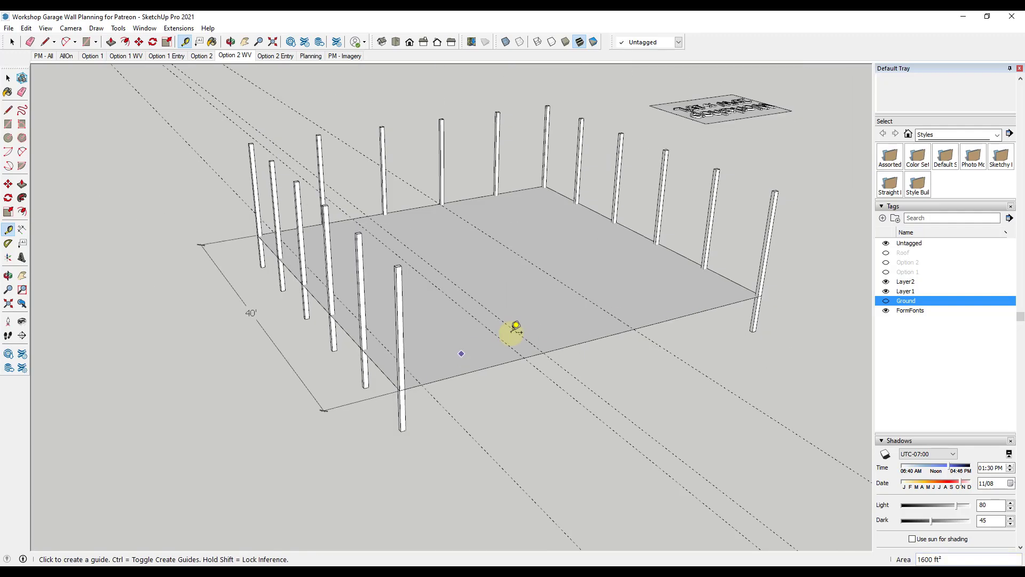
pyautogui.scroll(2, 631, 287)
pyautogui.scroll(1, 610, 324)
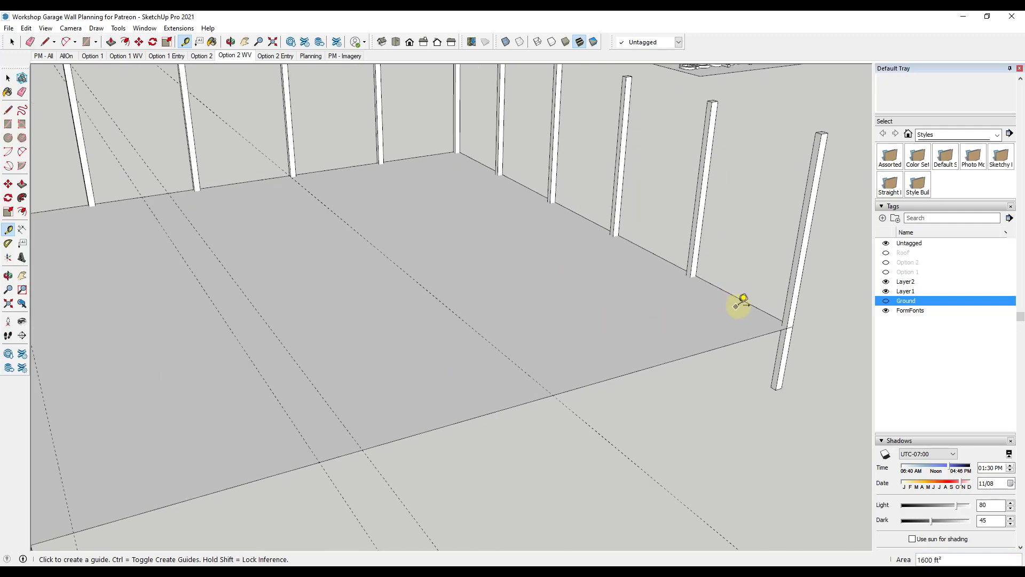
pyautogui.click(534, 380)
pyautogui.write('2')
pyautogui.press('Return')
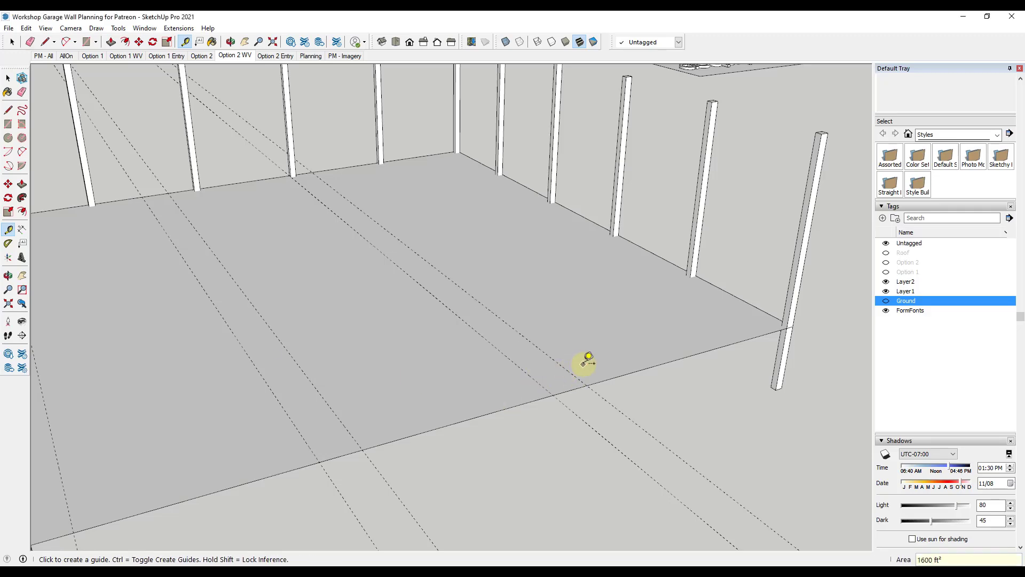
pyautogui.scroll(-5, 672, 342)
pyautogui.scroll(-2, 602, 371)
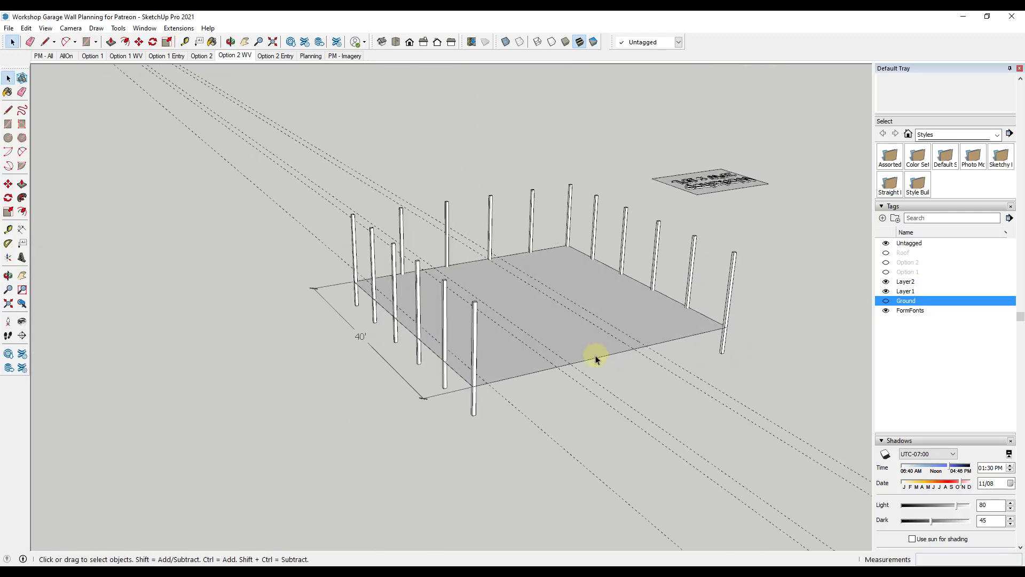
pyautogui.press('space')
# Copy the front corner post at the dimensioned edge along the front edge so the copy's inner side meets the first guide.
pyautogui.scroll(3, 531, 370)
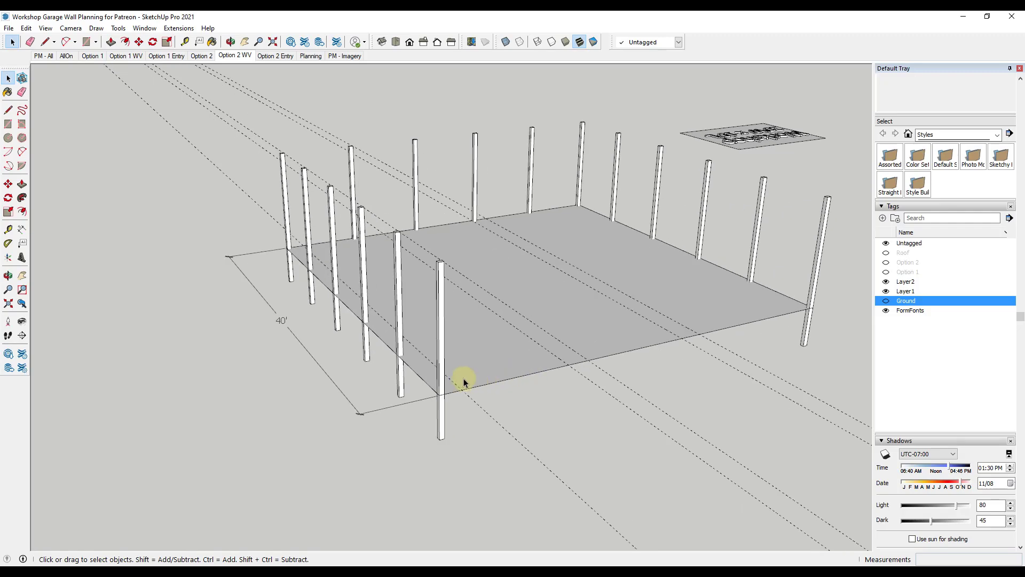
pyautogui.click(441, 360)
pyautogui.scroll(4, 481, 377)
pyautogui.press('m')
pyautogui.click(395, 416)
pyautogui.press('ctrl')
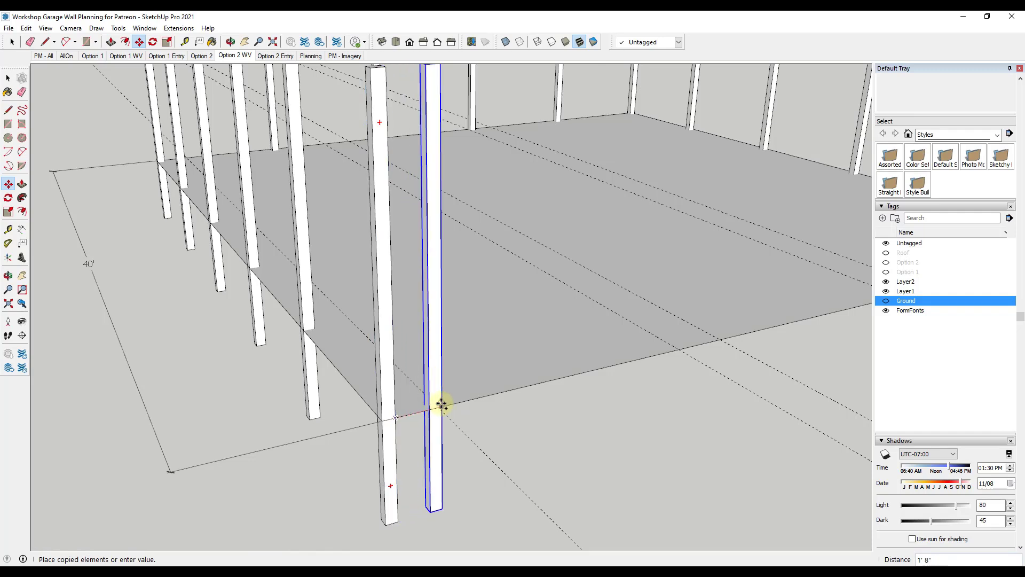
pyautogui.click(439, 406)
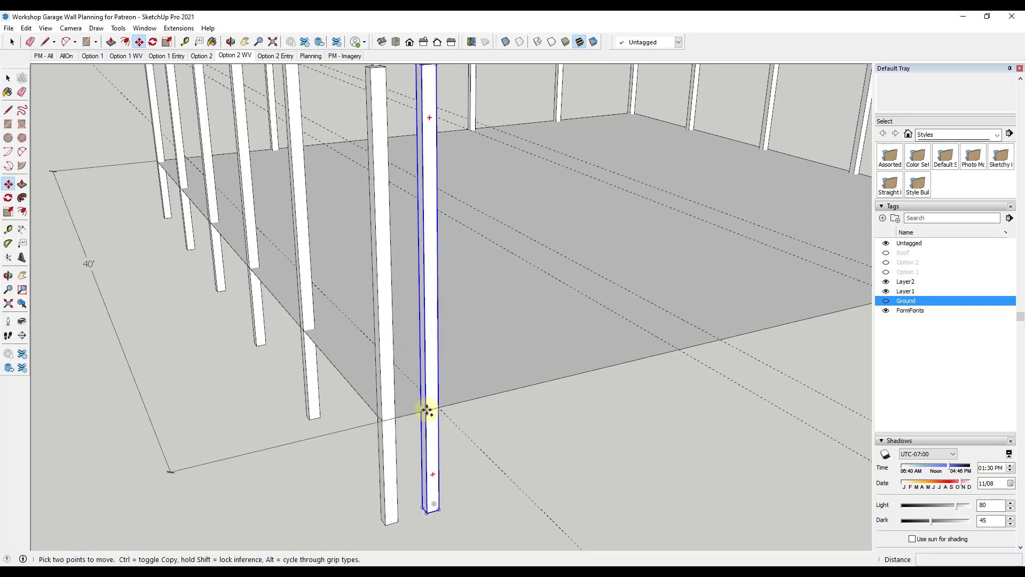
# Copy the first-guide post 10' 5 1/2" along the front edge to the second guide, and copy that one 1' 6 1/2" to the third guide.
pyautogui.click(426, 409)
pyautogui.press('ctrl')
pyautogui.click(679, 349)
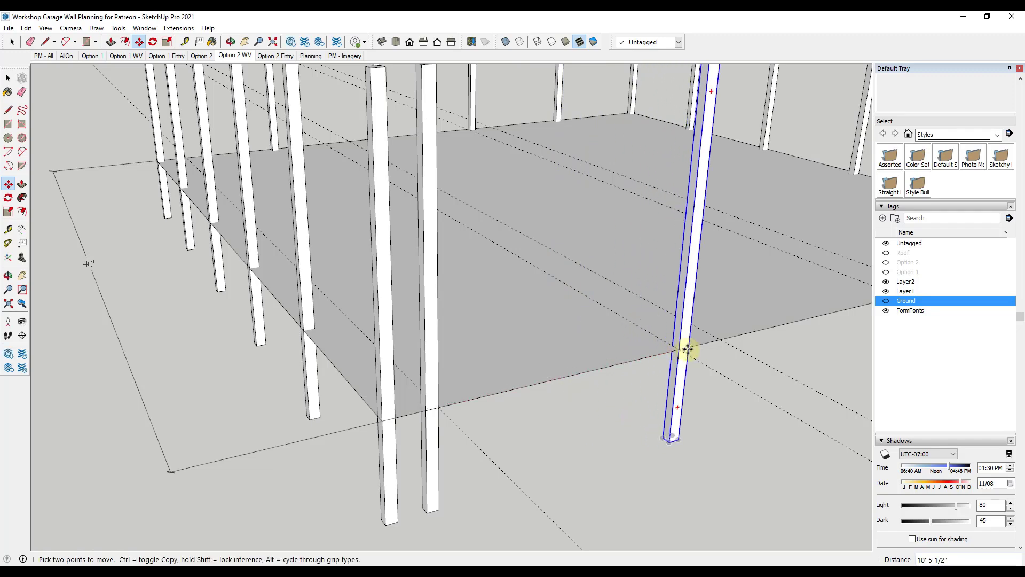
pyautogui.click(689, 348)
pyautogui.press('ctrl')
pyautogui.click(720, 339)
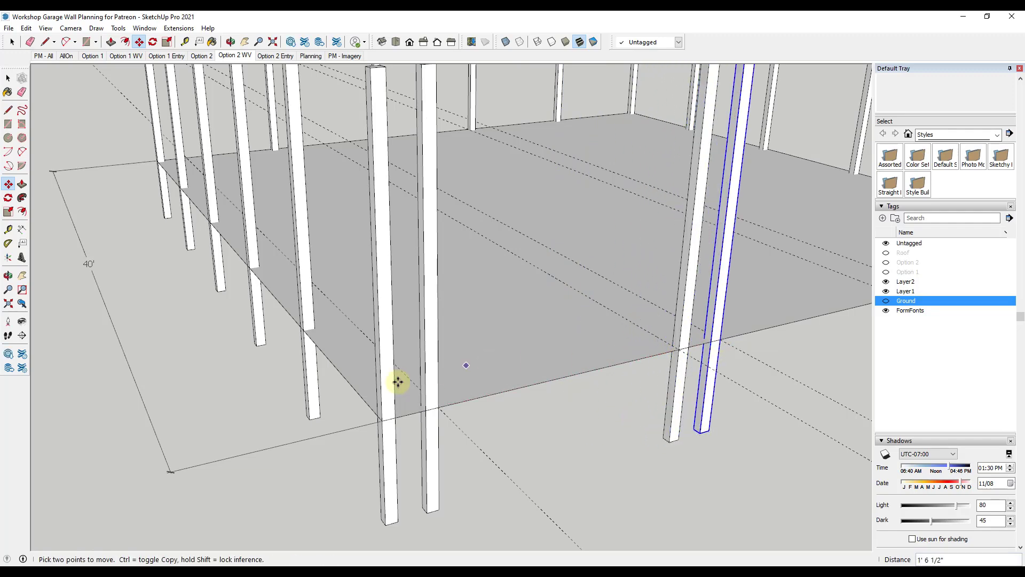
# Copy the third-guide post 10' 5 1/2" along the front edge to the fourth guide, and copy that one over to the fifth guide.
pyautogui.scroll(-3, 443, 373)
pyautogui.scroll(4, 862, 280)
pyautogui.scroll(-3, 534, 331)
pyautogui.scroll(2, 423, 339)
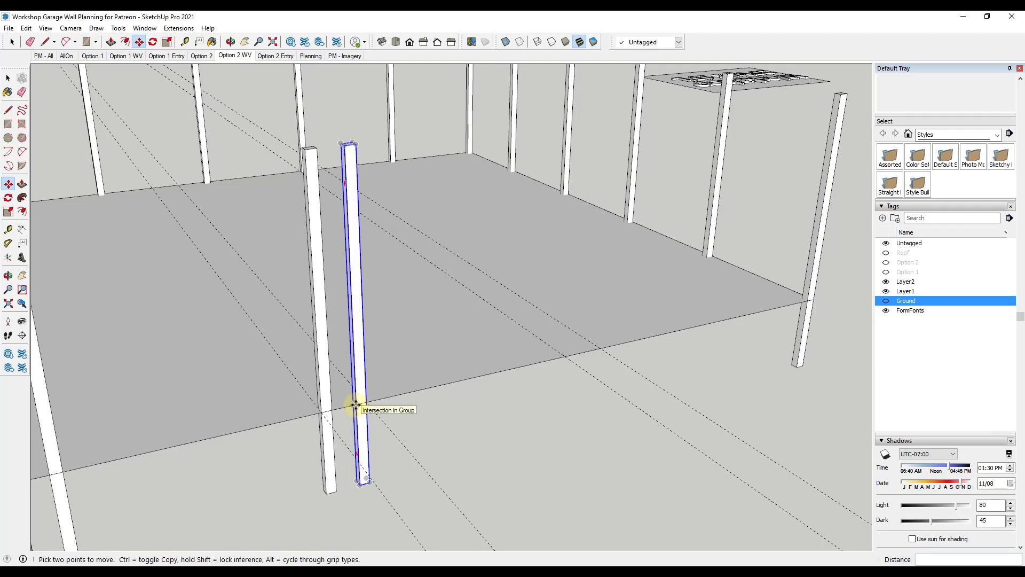
pyautogui.click(355, 406)
pyautogui.press('ctrl')
pyautogui.click(580, 354)
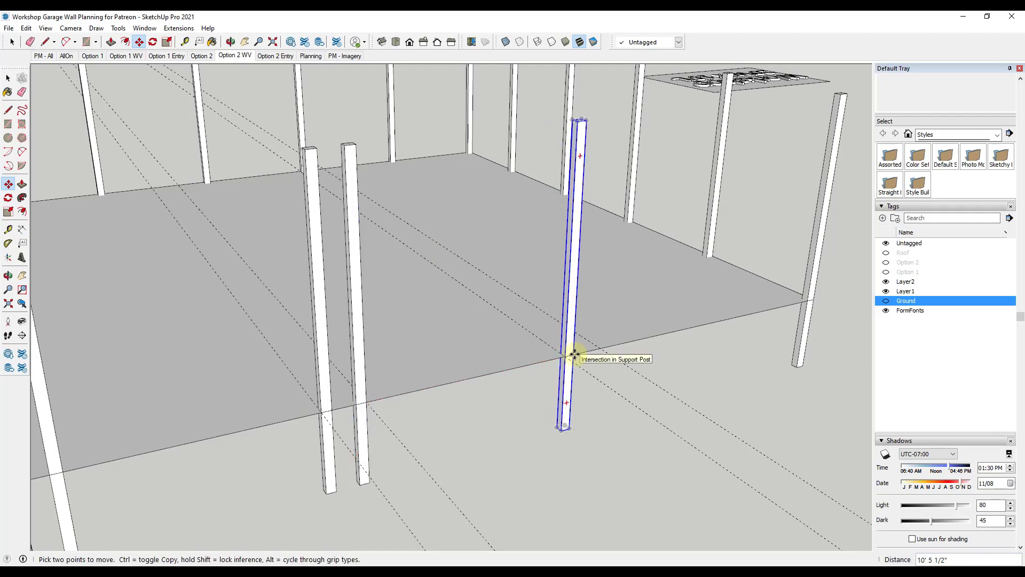
pyautogui.click(575, 354)
pyautogui.press('ctrl')
pyautogui.click(601, 345)
# Draw a line along the slab's front edge from the fifth-guide post to the far corner post.
pyautogui.scroll(-3, 528, 334)
pyautogui.scroll(4, 702, 278)
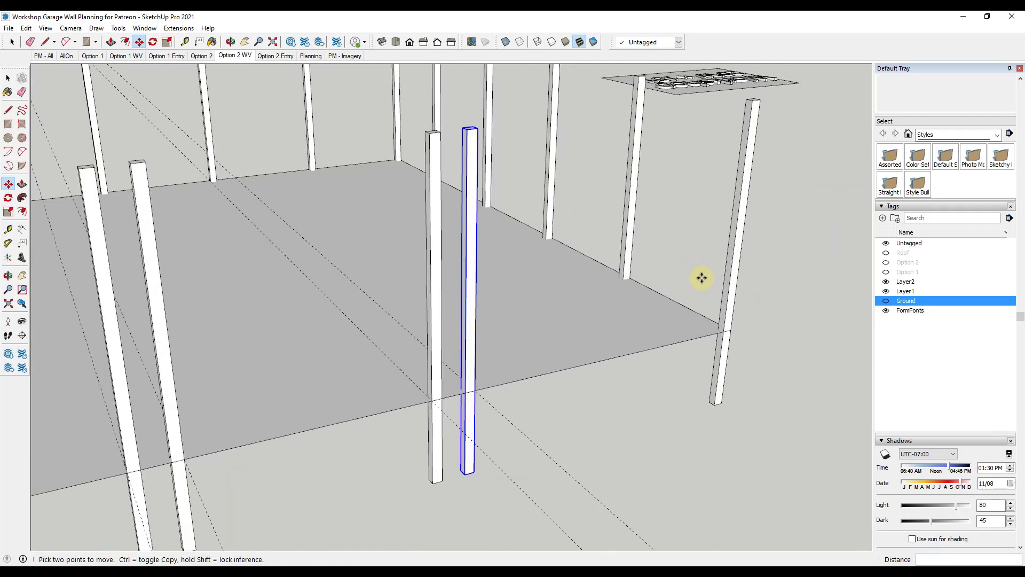
pyautogui.scroll(-4, 616, 309)
pyautogui.scroll(3, 597, 252)
pyautogui.moveTo(616, 309); pyautogui.dragTo(629, 332, button='middle')
pyautogui.moveTo(462, 404); pyautogui.dragTo(406, 383, button='middle')
pyautogui.press('l')
pyautogui.click(351, 378)
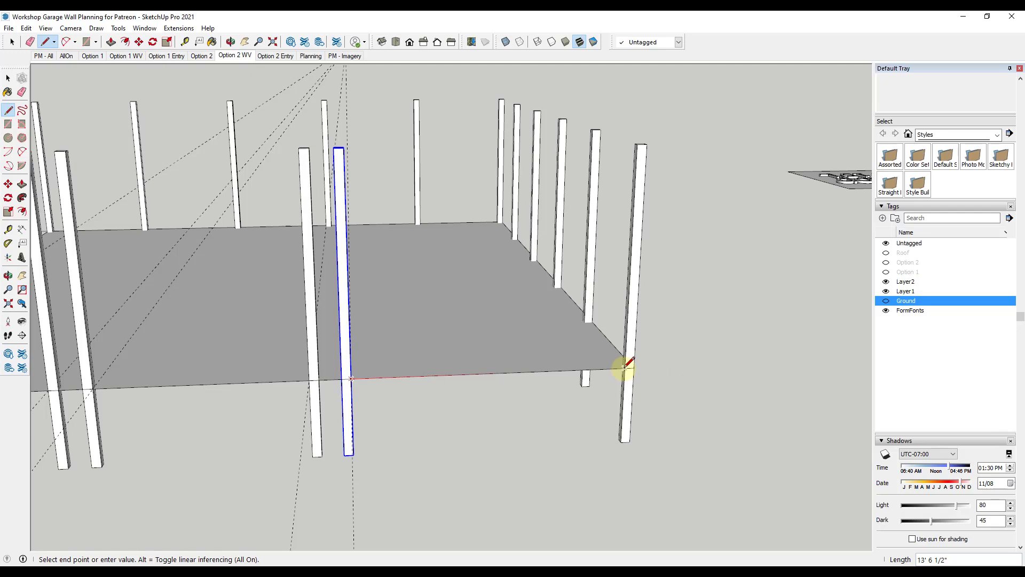
pyautogui.click(624, 367)
pyautogui.click(489, 372)
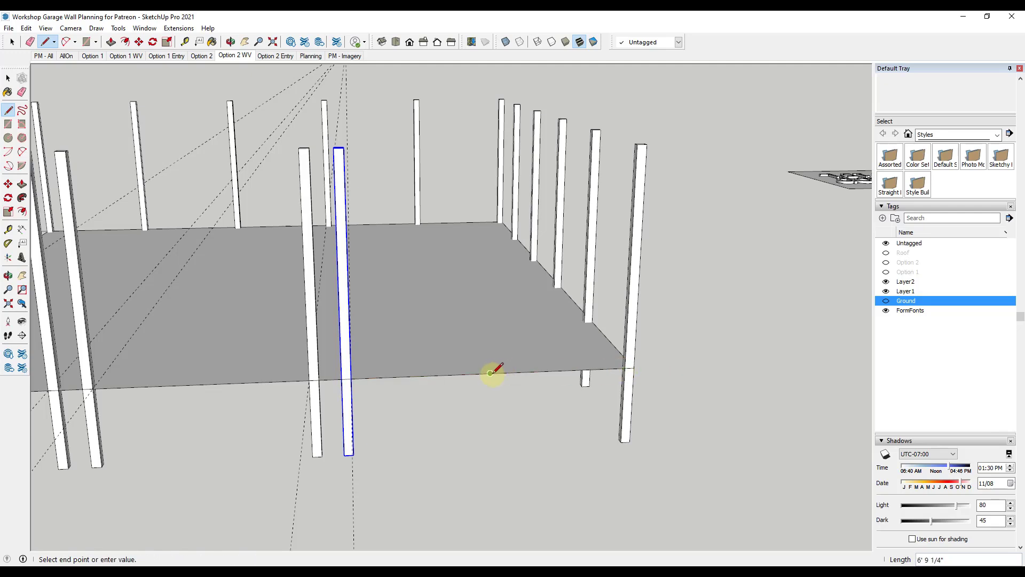
# Add a guide parallel to the fifth one through the midpoint of the front-edge span between the fifth-guide post and the corner post.
pyautogui.moveTo(491, 372); pyautogui.dragTo(337, 343, button='middle')
pyautogui.press('t')
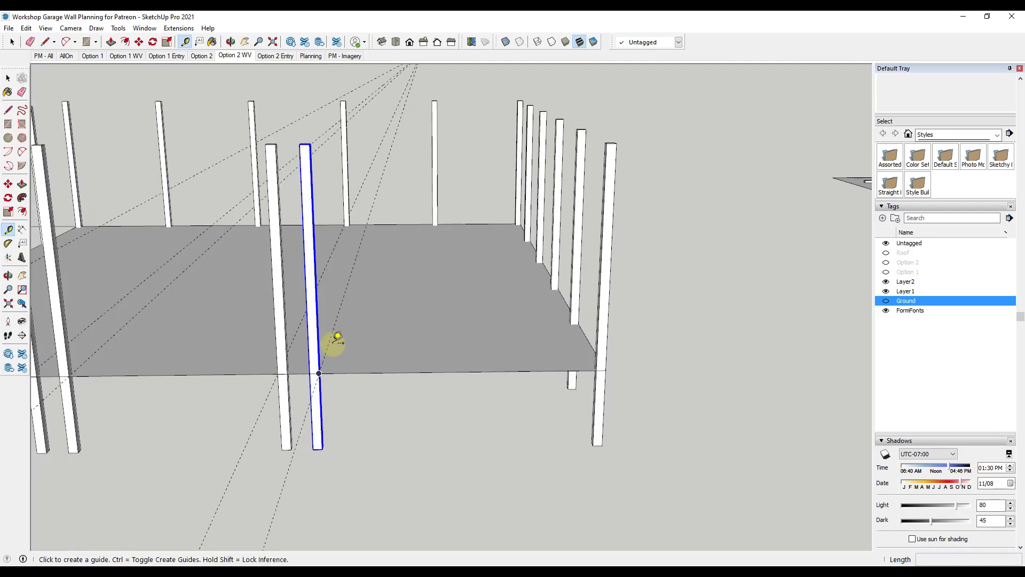
pyautogui.click(329, 342)
pyautogui.click(458, 371)
# Add two more guides, one on each side of the midpoint guide, offset 3' from it.
pyautogui.click(456, 348)
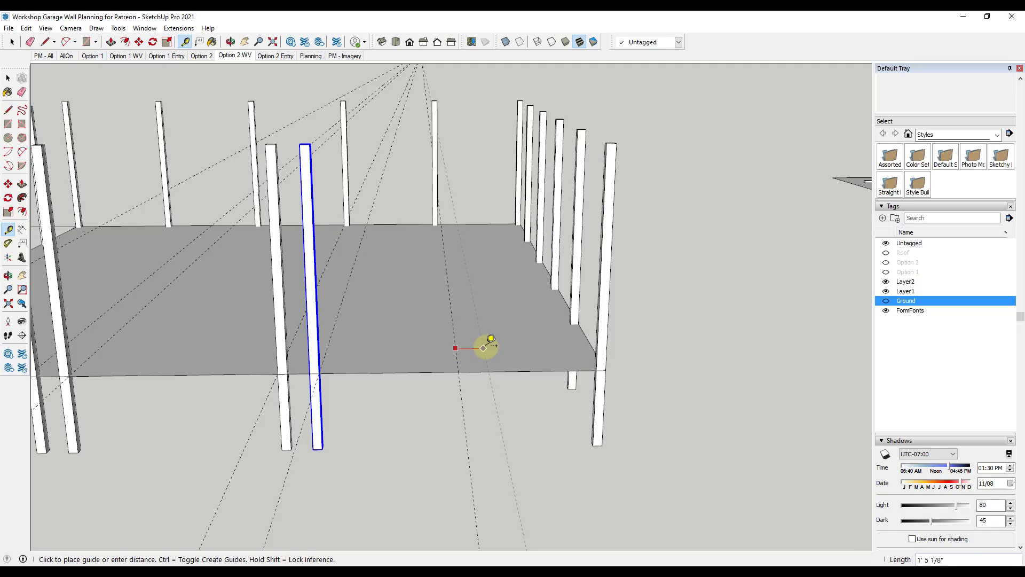
pyautogui.click(487, 346)
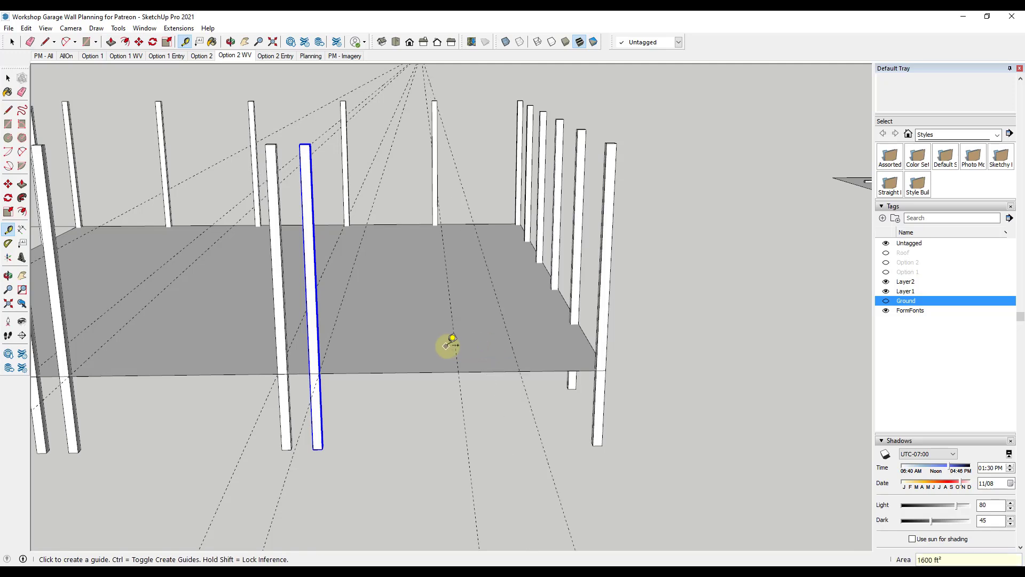
pyautogui.click(455, 344)
pyautogui.write('3')
pyautogui.press('Return')
# Copy the fifth-guide post 3' 9 1/4" to the near offset guide, and place another copy at the far offset guide.
pyautogui.press('space')
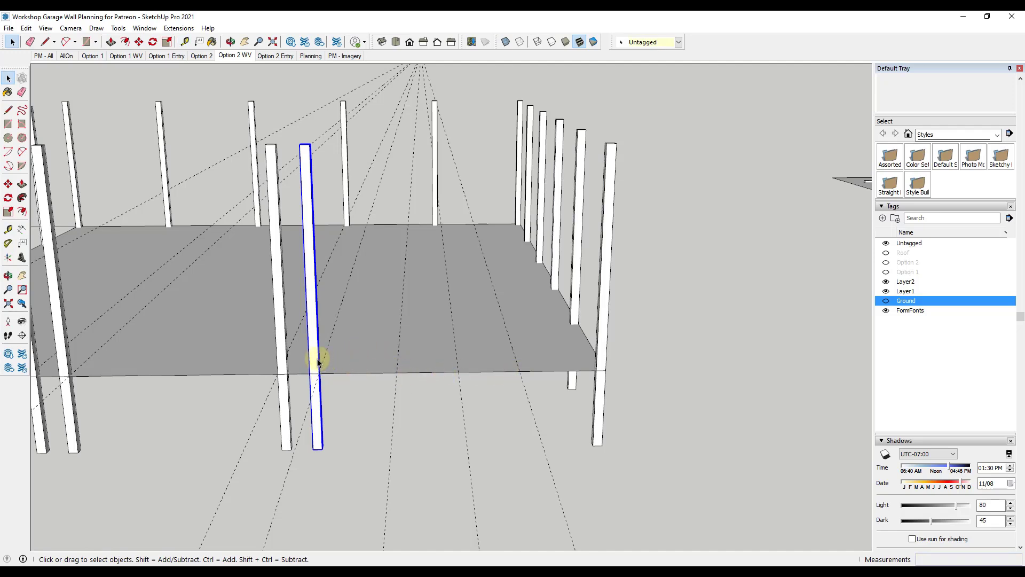
pyautogui.press('m')
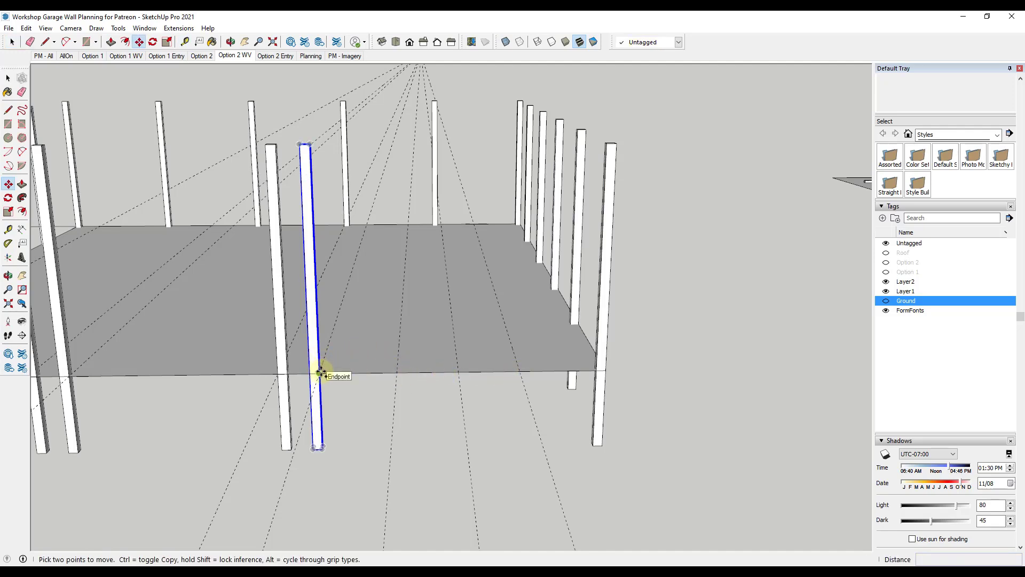
pyautogui.click(319, 372)
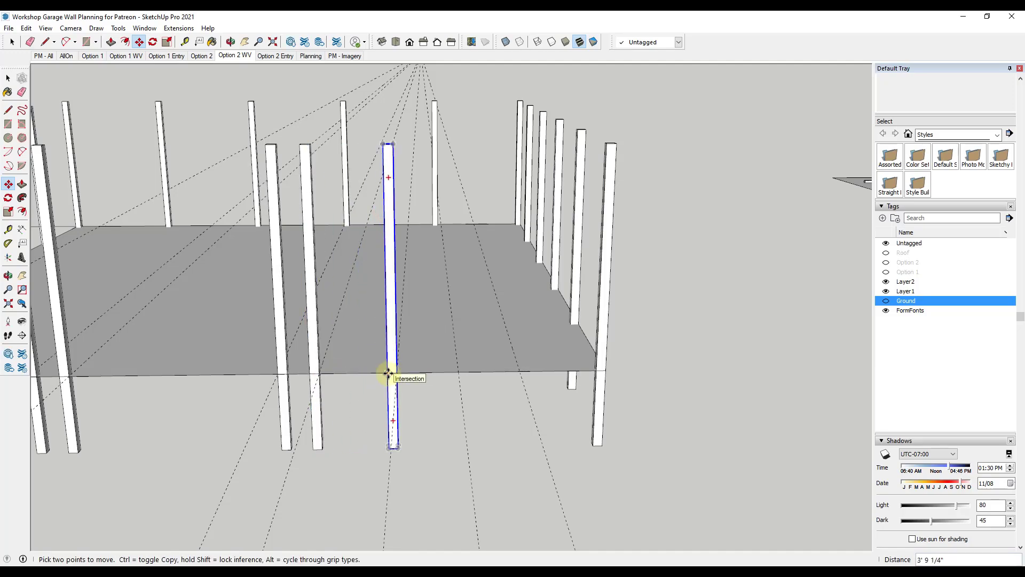
pyautogui.click(521, 371)
# Erase all the construction guides running across the slab.
pyautogui.moveTo(529, 337); pyautogui.dragTo(494, 309, button='middle')
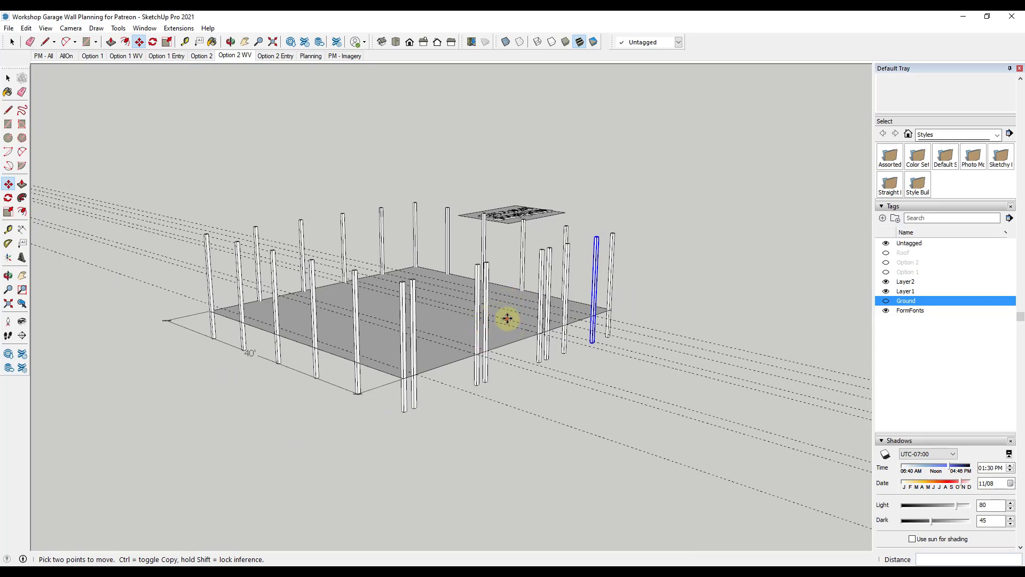
pyautogui.moveTo(497, 305); pyautogui.dragTo(678, 329, button='middle')
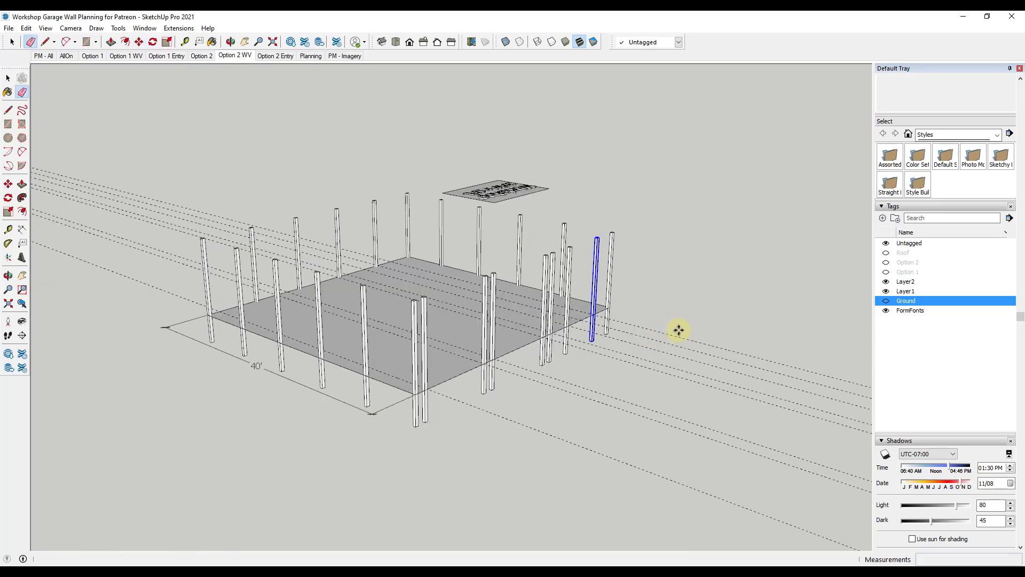
pyautogui.press('e')
# Open the front corner Support Post component for editing.
pyautogui.moveTo(512, 368); pyautogui.dragTo(487, 320, button='middle')
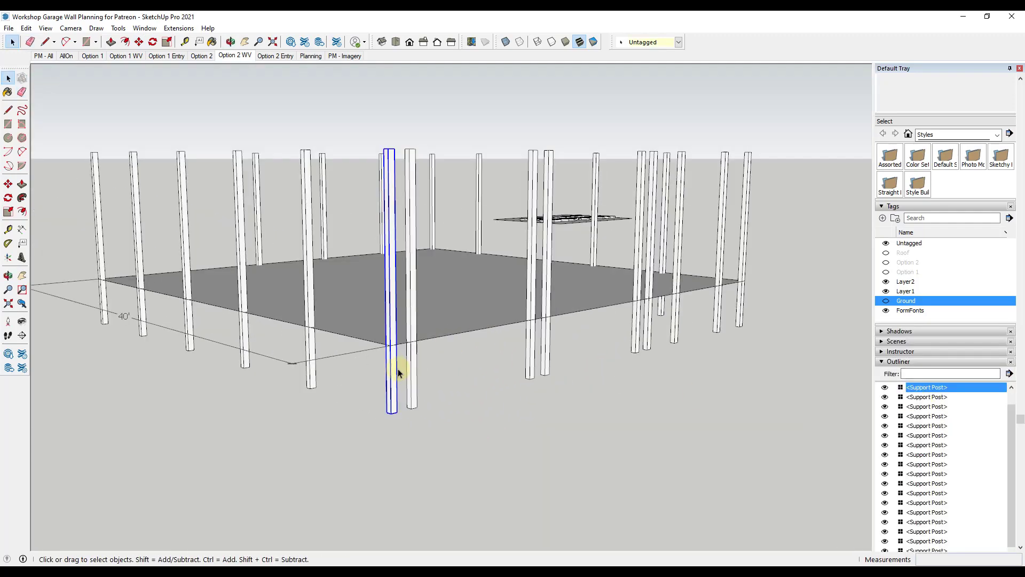
pyautogui.doubleClick(393, 326)
# Try pulling one side face of the support post outward to test the change on all its copies.
pyautogui.press('p')
pyautogui.moveTo(394, 325); pyautogui.dragTo(400, 362)
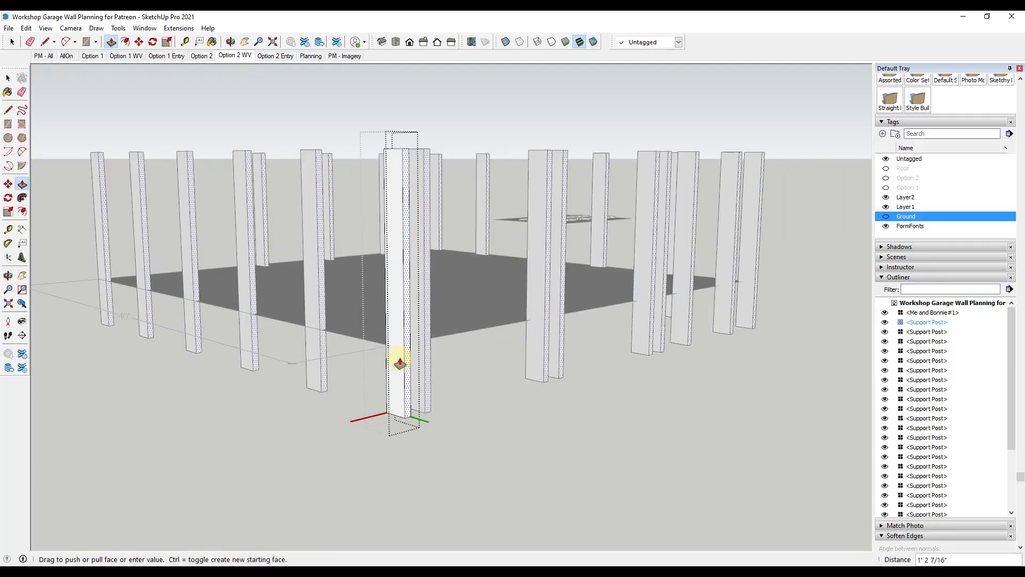
pyautogui.press('space')
# Group all the geometry inside the Support Post component.
pyautogui.moveTo(515, 322); pyautogui.dragTo(429, 312, button='middle')
pyautogui.scroll(-2, 429, 313)
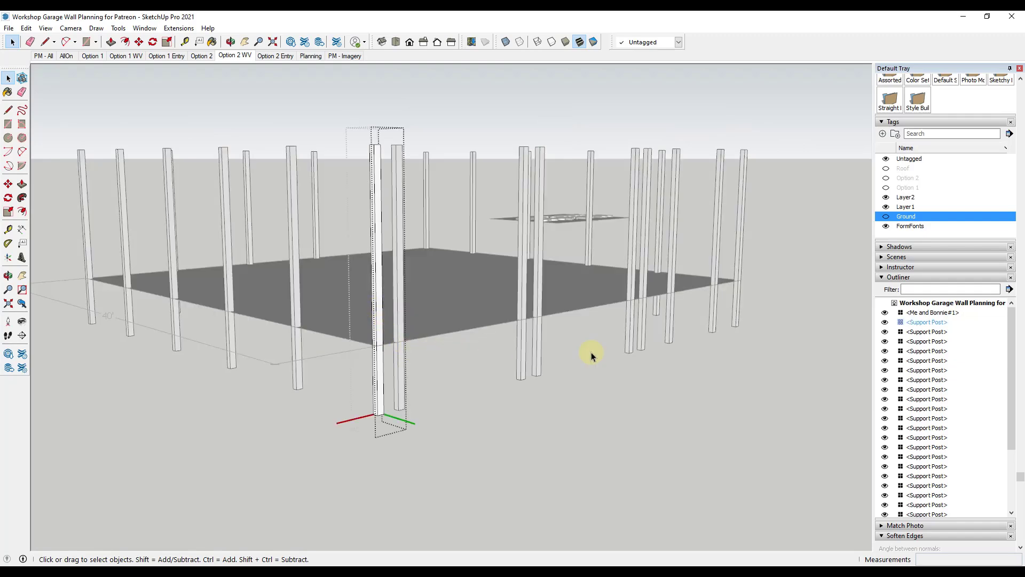
pyautogui.moveTo(297, 256); pyautogui.dragTo(286, 251, button='middle')
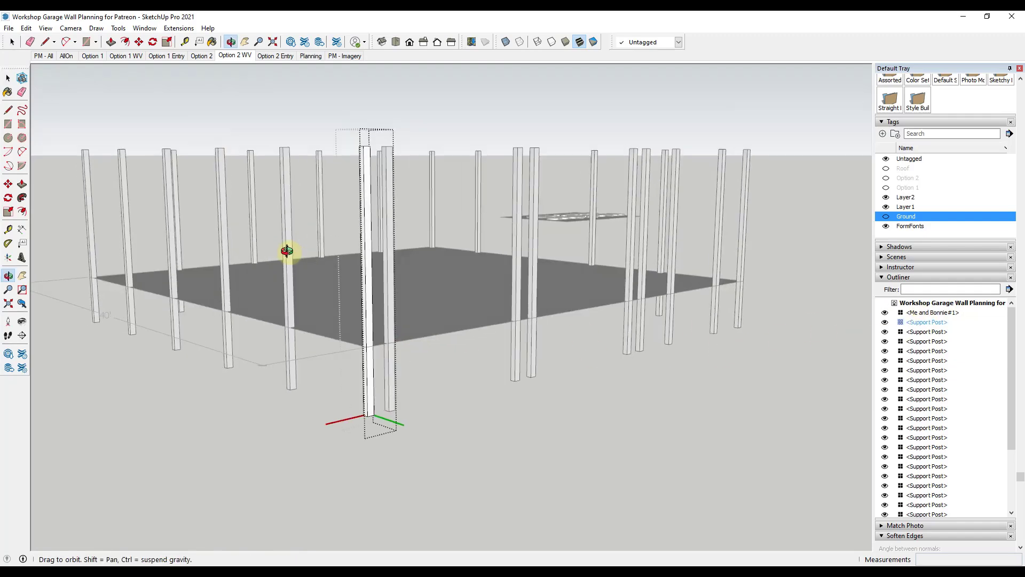
pyautogui.hotkey('ctrl', 'a')
pyautogui.rightClick(369, 368)
pyautogui.click(417, 458)
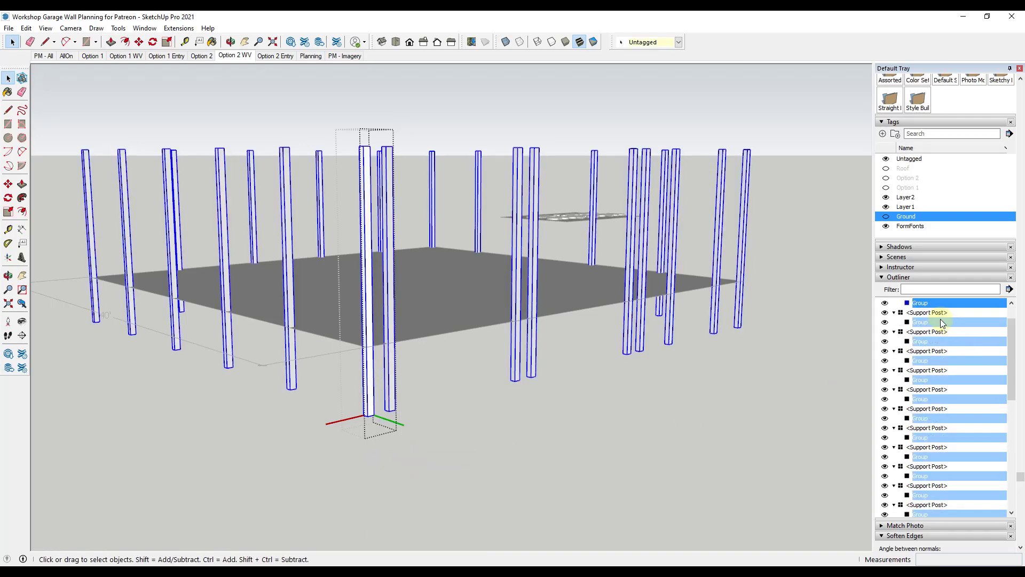
# Rename the new group inside the Support Post component as Post.
pyautogui.scroll(1, 930, 315)
pyautogui.rightClick(926, 332)
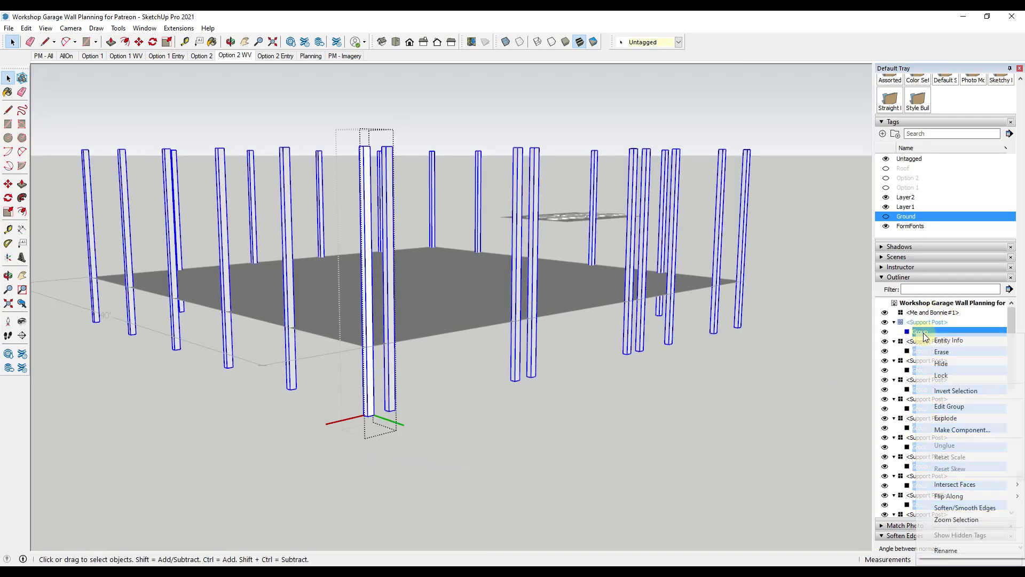
pyautogui.click(948, 551)
pyautogui.write('Post')
pyautogui.press('Return')
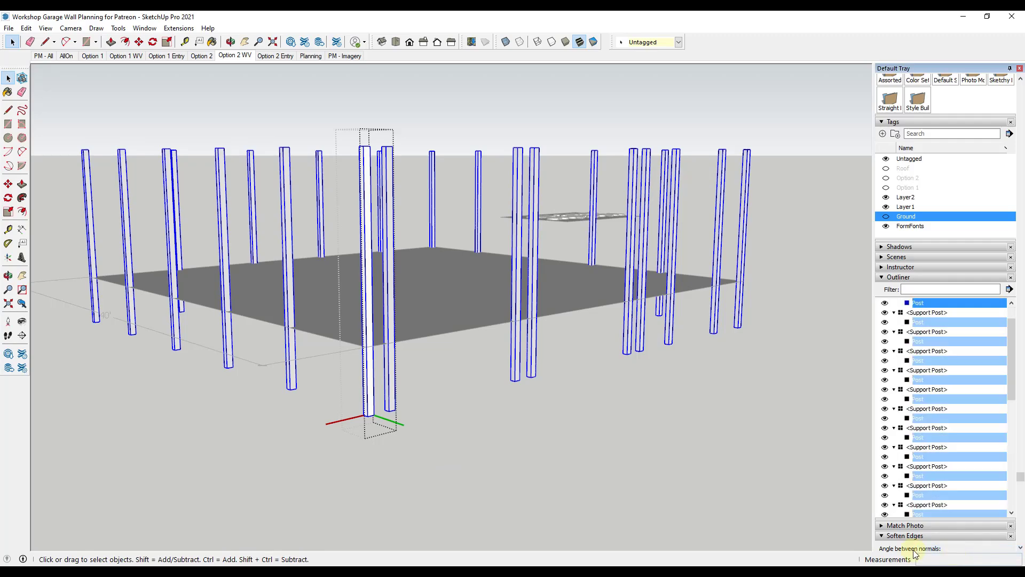
pyautogui.click(376, 487)
pyautogui.scroll(5, 359, 338)
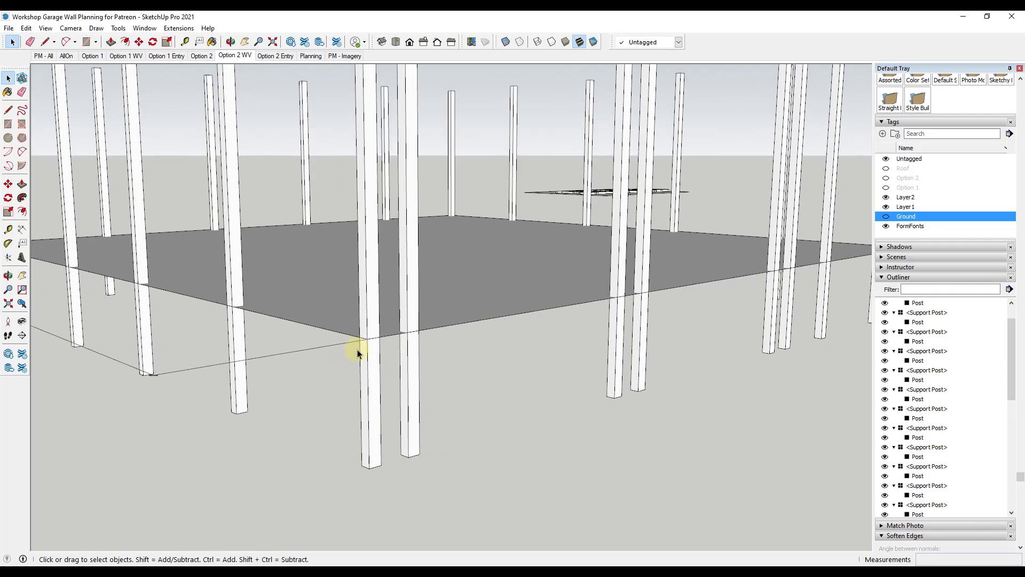
pyautogui.scroll(1, 372, 334)
pyautogui.moveTo(442, 522); pyautogui.dragTo(404, 315, button='middle')
pyautogui.press('c')
pyautogui.scroll(3, 394, 251)
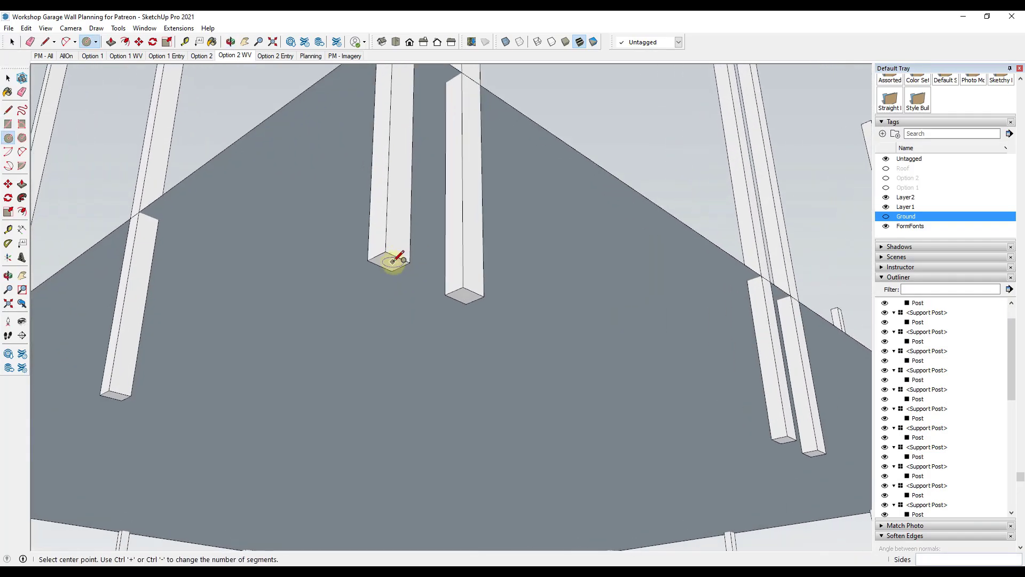
pyautogui.scroll(-3, 530, 233)
pyautogui.moveTo(529, 240); pyautogui.dragTo(528, 387, button='middle')
pyautogui.press('space')
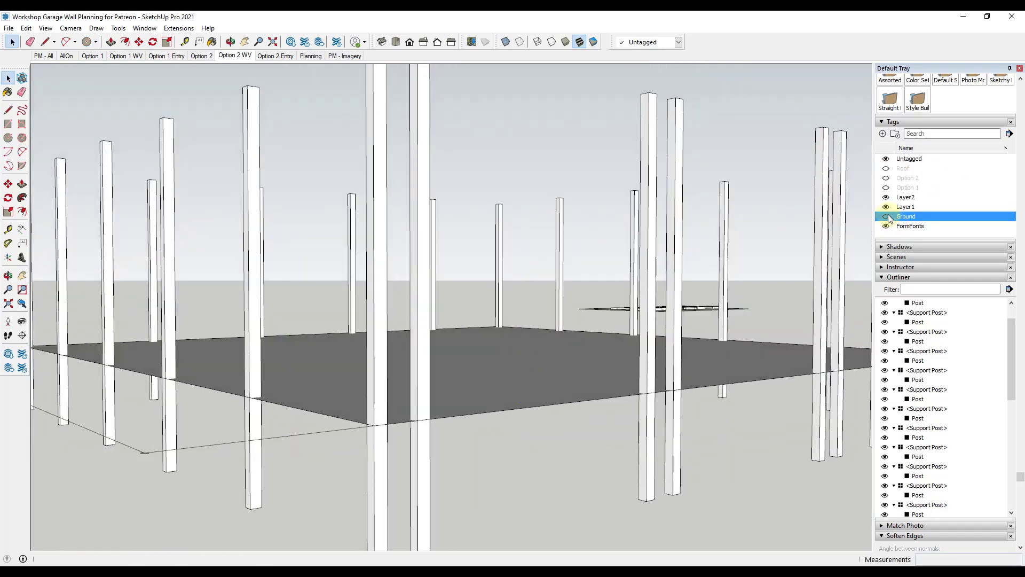
# Show the Ground tag to check how the posts sit in the terrain, and hide it again.
pyautogui.click(886, 217)
pyautogui.scroll(-5, 488, 338)
pyautogui.moveTo(487, 339); pyautogui.dragTo(487, 405, button='middle')
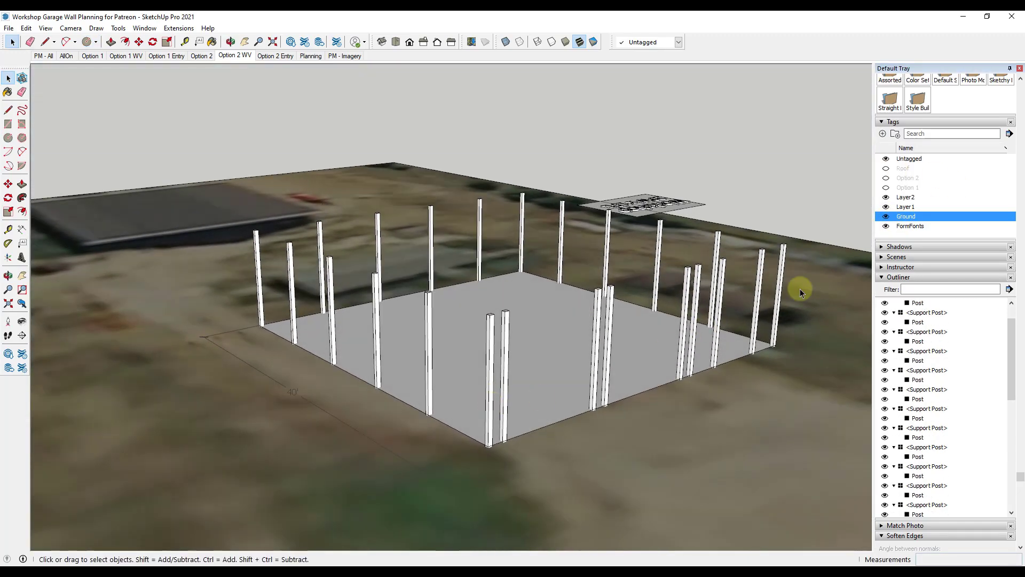
pyautogui.click(886, 216)
# Draw a circle wider than the post, centred on the bottom face of the corner post.
pyautogui.moveTo(606, 338); pyautogui.dragTo(453, 291, button='middle')
pyautogui.scroll(4, 486, 447)
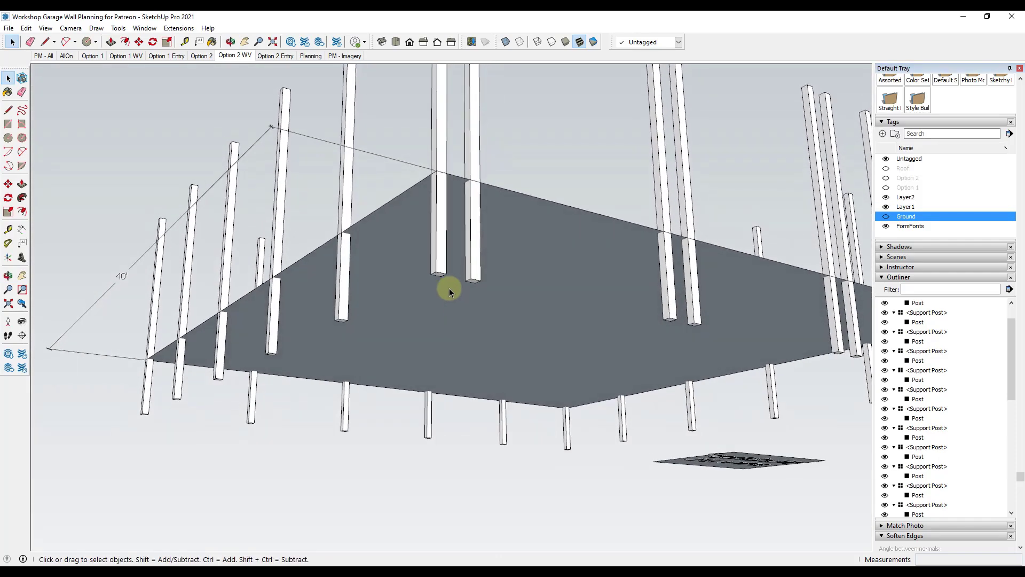
pyautogui.scroll(4, 447, 274)
pyautogui.press('c')
pyautogui.scroll(3, 443, 269)
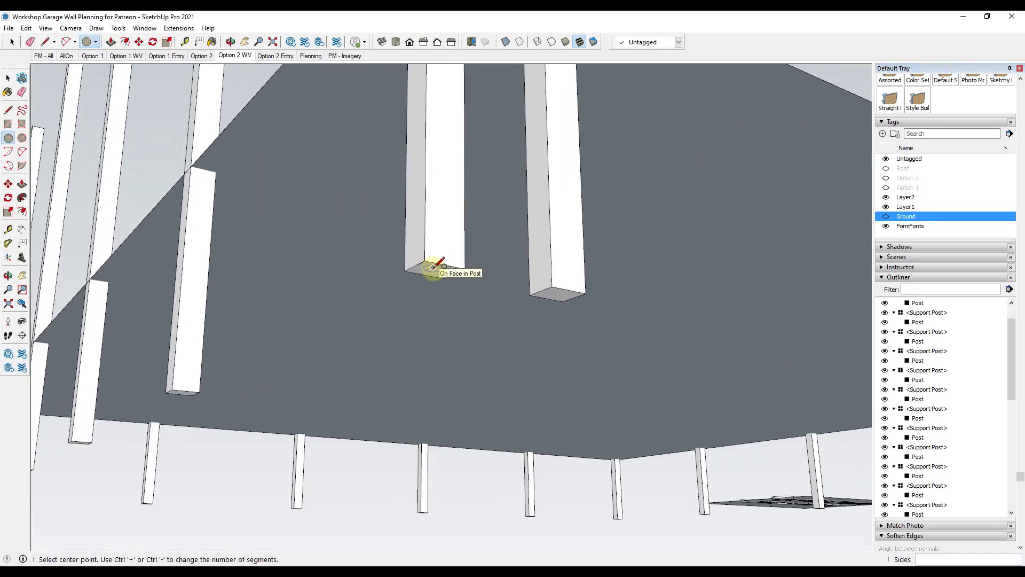
pyautogui.scroll(2, 414, 266)
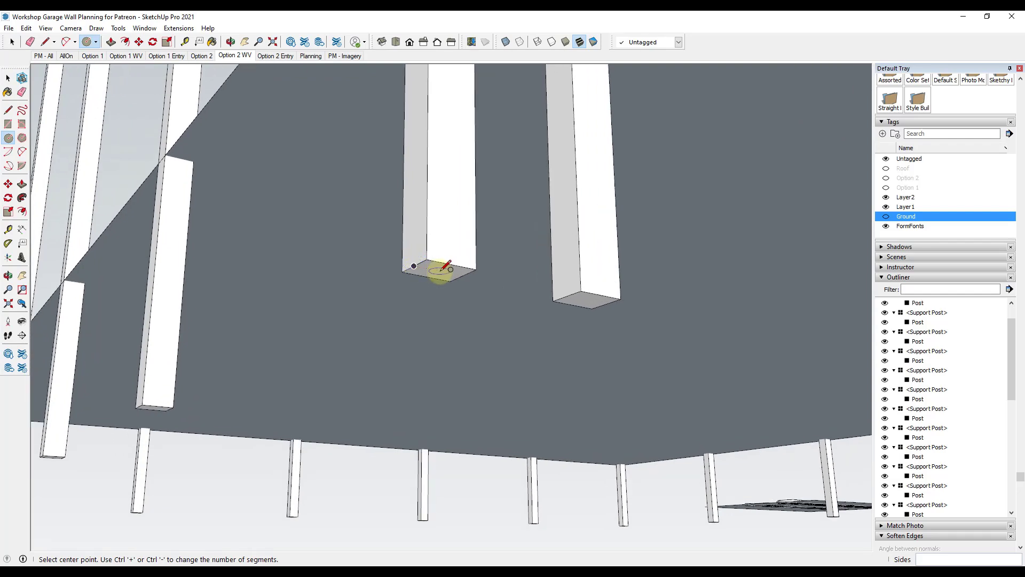
pyautogui.click(452, 263)
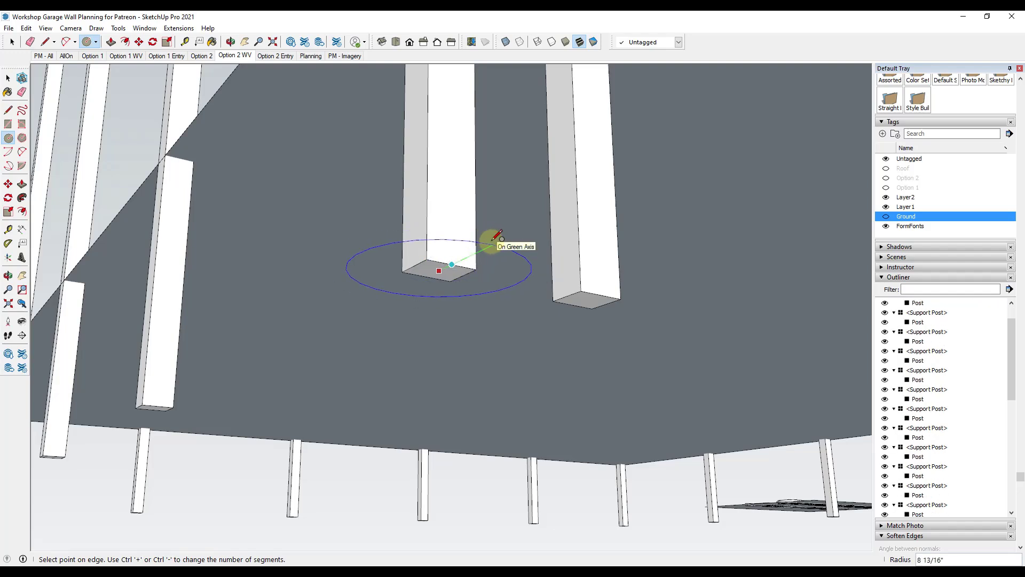
pyautogui.press('Return')
pyautogui.press('space')
# Push/Pull the circle downward to form a solid round footing beneath the corner post.
pyautogui.moveTo(476, 267); pyautogui.dragTo(440, 271, button='middle')
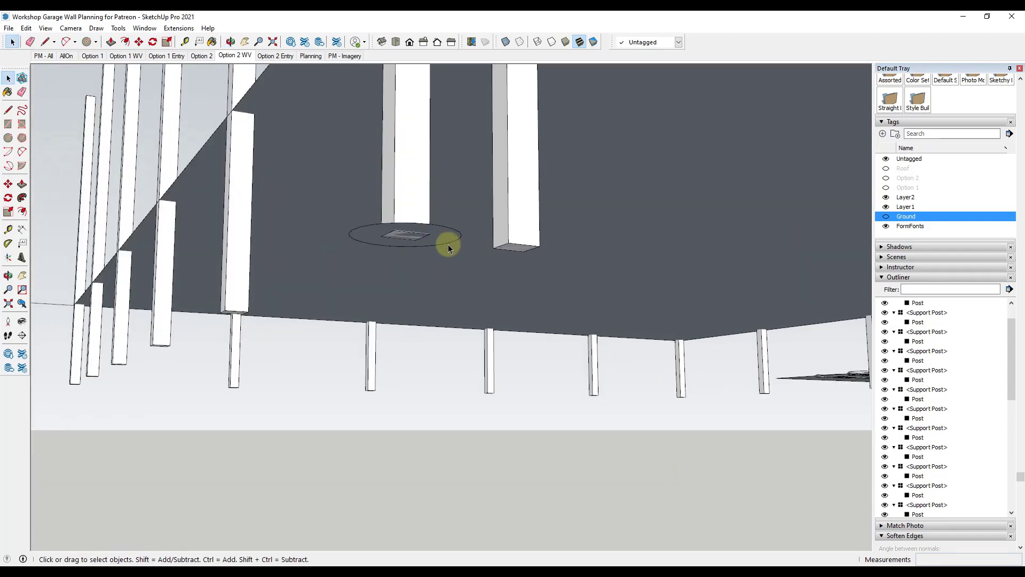
pyautogui.press('p')
pyautogui.click(426, 239)
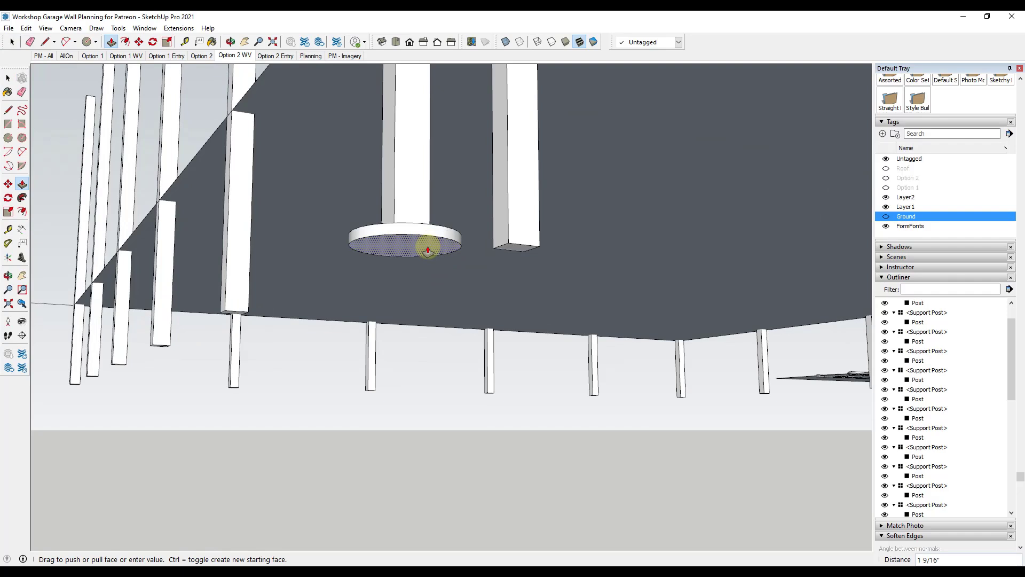
pyautogui.press('Return')
# Pull the footing's top face up around the post to the slab corner, keeping it as a separate upper section.
pyautogui.moveTo(427, 248); pyautogui.dragTo(406, 279, button='middle')
pyautogui.press('space')
pyautogui.press('p')
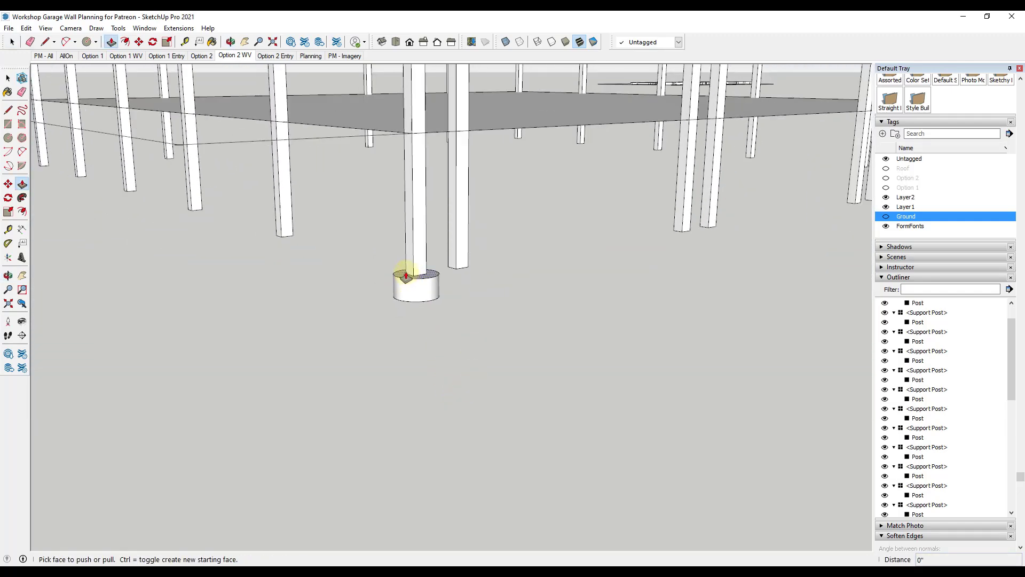
pyautogui.scroll(5, 402, 280)
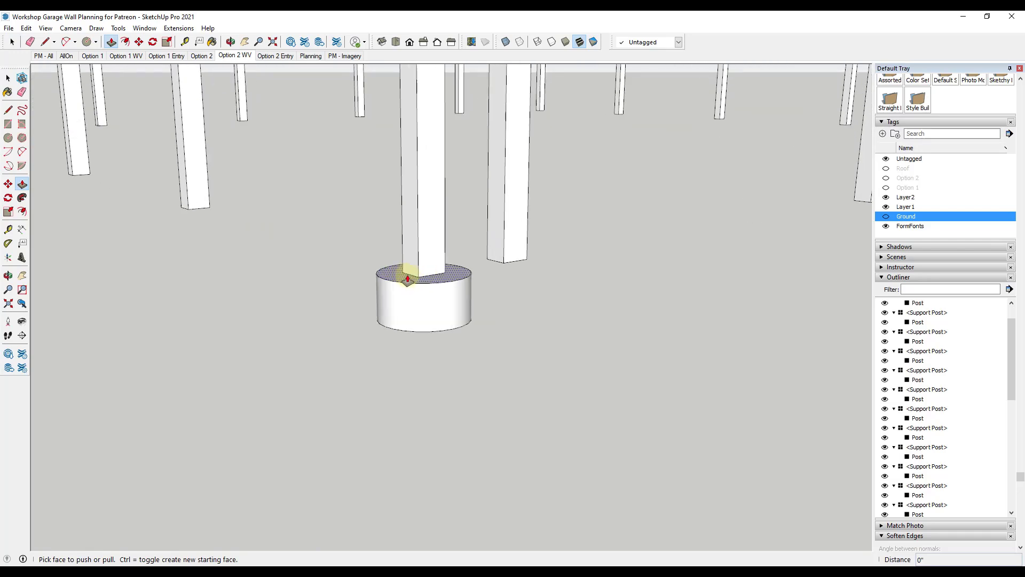
pyautogui.click(398, 286)
pyautogui.scroll(-5, 410, 198)
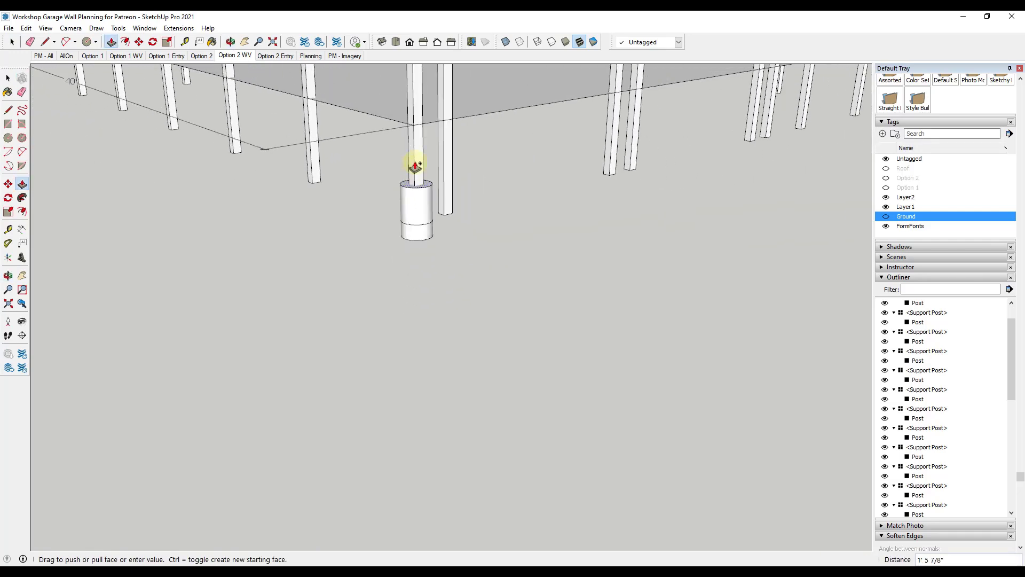
pyautogui.click(415, 126)
# Paint the side of the lower footing section with the Concrete Aggregate Smoke material from Asphalt and Concrete.
pyautogui.moveTo(424, 160); pyautogui.dragTo(495, 247, button='middle')
pyautogui.press('space')
pyautogui.scroll(-2, 415, 246)
pyautogui.scroll(4, 432, 127)
pyautogui.scroll(8, 886, 197)
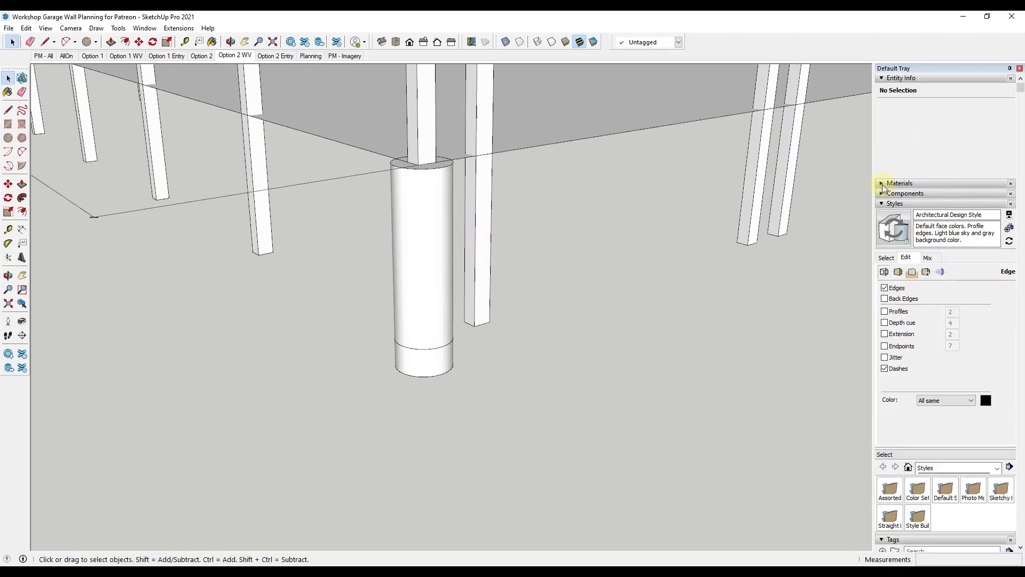
pyautogui.click(899, 183)
pyautogui.click(960, 252)
pyautogui.click(948, 285)
pyautogui.click(1001, 274)
pyautogui.click(422, 358)
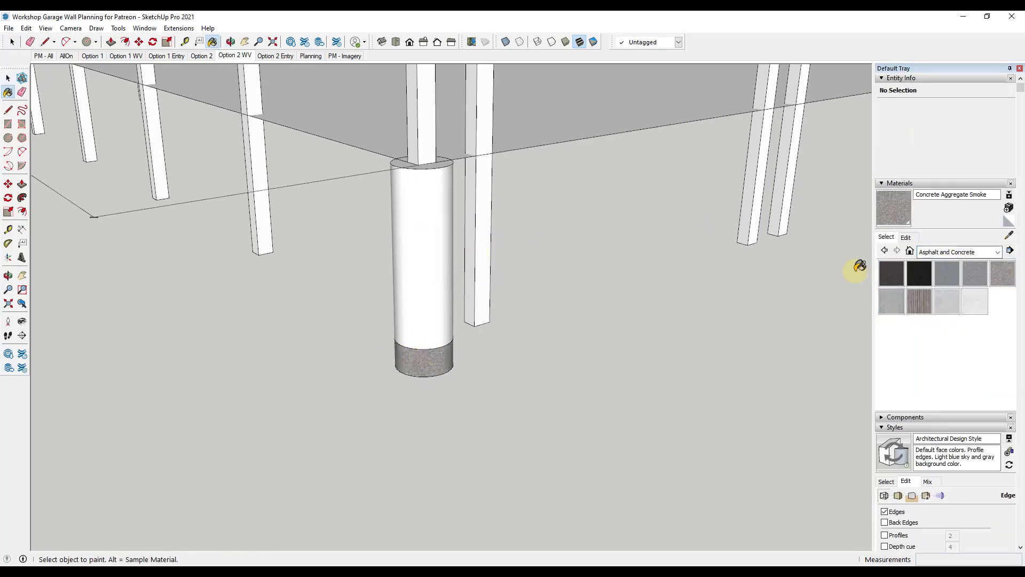
# Paint the side of the upper footing section with the Small Aggregate material from the Landscaping, Fencing and Vegetation collection.
pyautogui.click(961, 252)
pyautogui.click(948, 316)
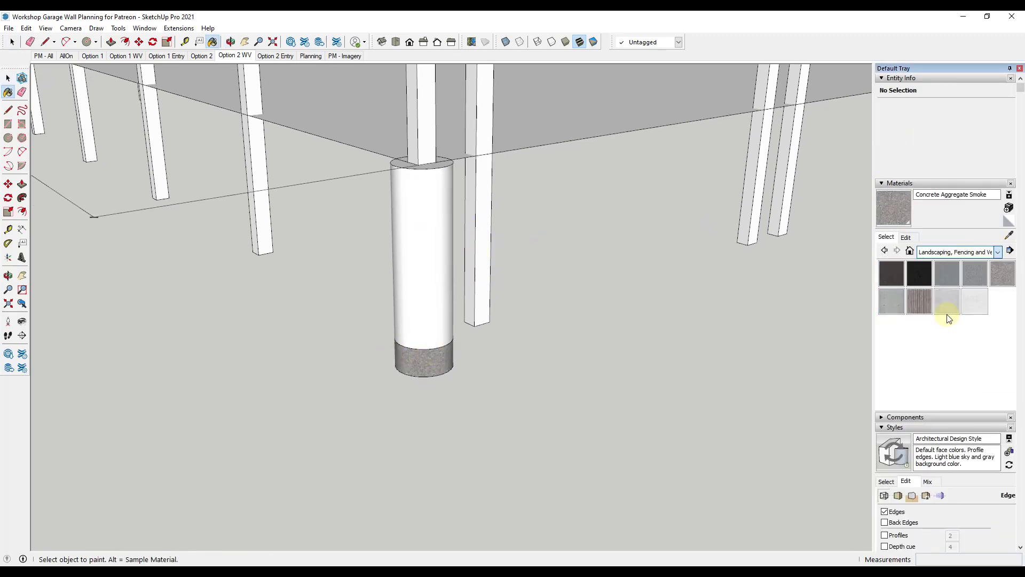
pyautogui.scroll(-4, 943, 356)
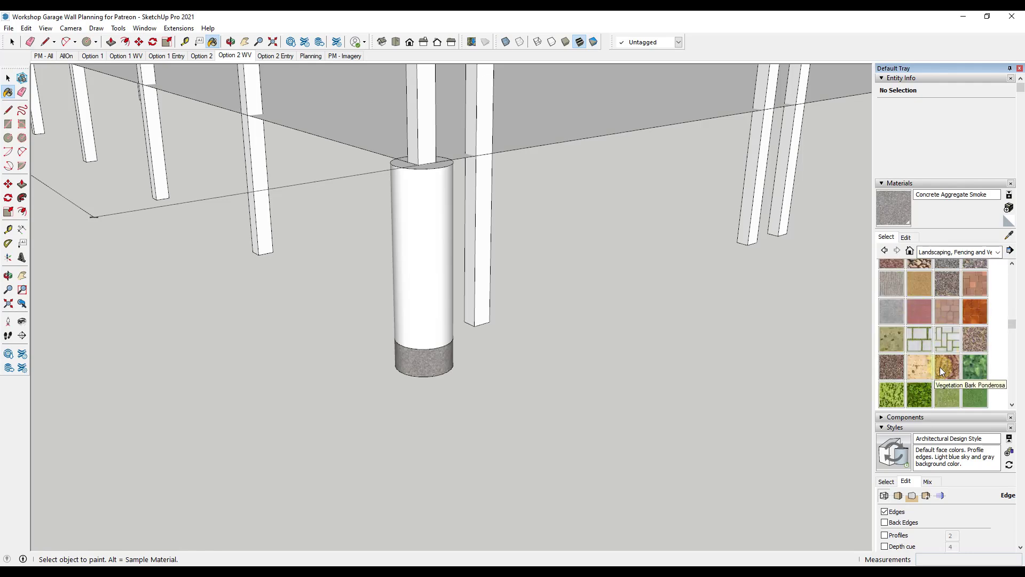
pyautogui.scroll(-5, 892, 363)
pyautogui.scroll(2, 900, 337)
pyautogui.click(892, 307)
pyautogui.click(425, 256)
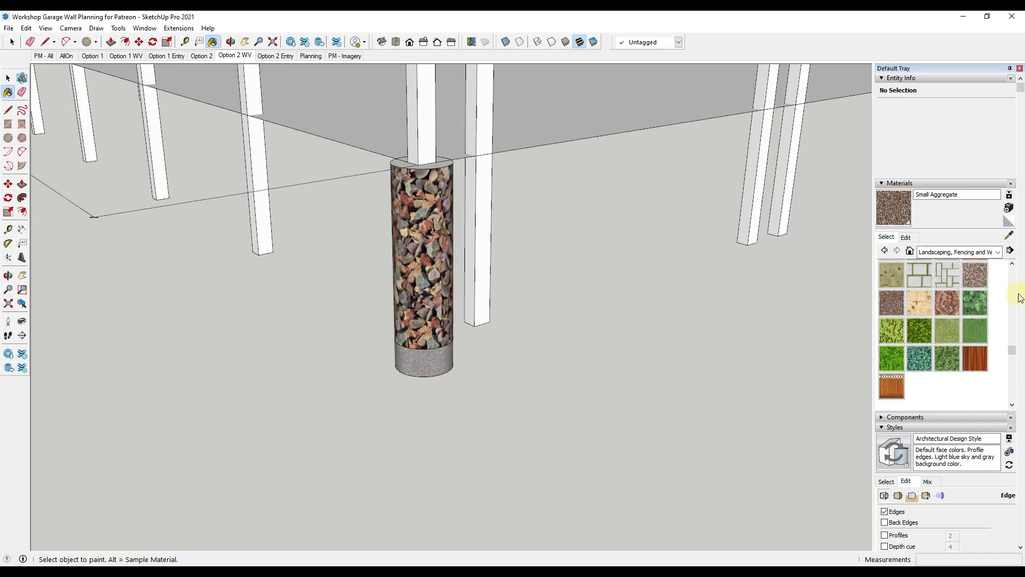
# Paint the side and top of the corner post's upper footing section with the Pea Gravel material.
pyautogui.click(974, 275)
pyautogui.click(419, 223)
pyautogui.press('space')
pyautogui.moveTo(522, 270); pyautogui.dragTo(427, 185, button='middle')
pyautogui.scroll(2, 427, 186)
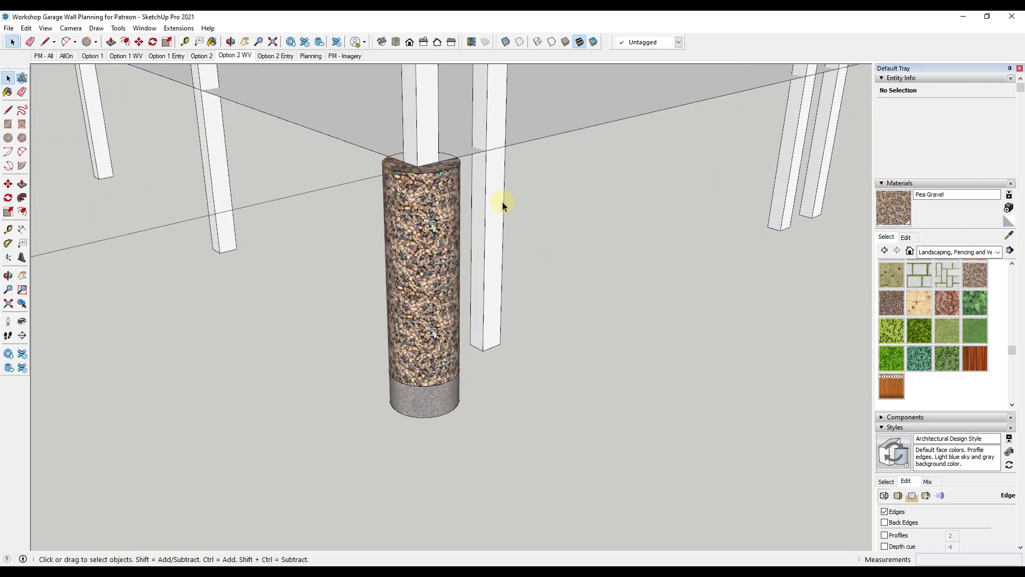
pyautogui.scroll(-2, 454, 178)
pyautogui.scroll(3, 430, 186)
pyautogui.scroll(-6, 427, 171)
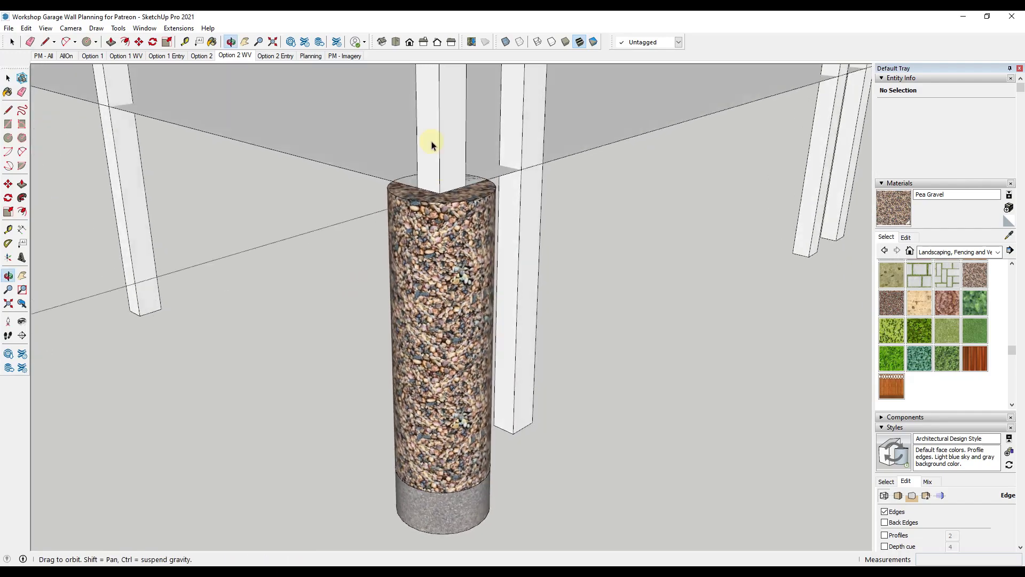
pyautogui.moveTo(619, 237); pyautogui.dragTo(402, 206, button='middle')
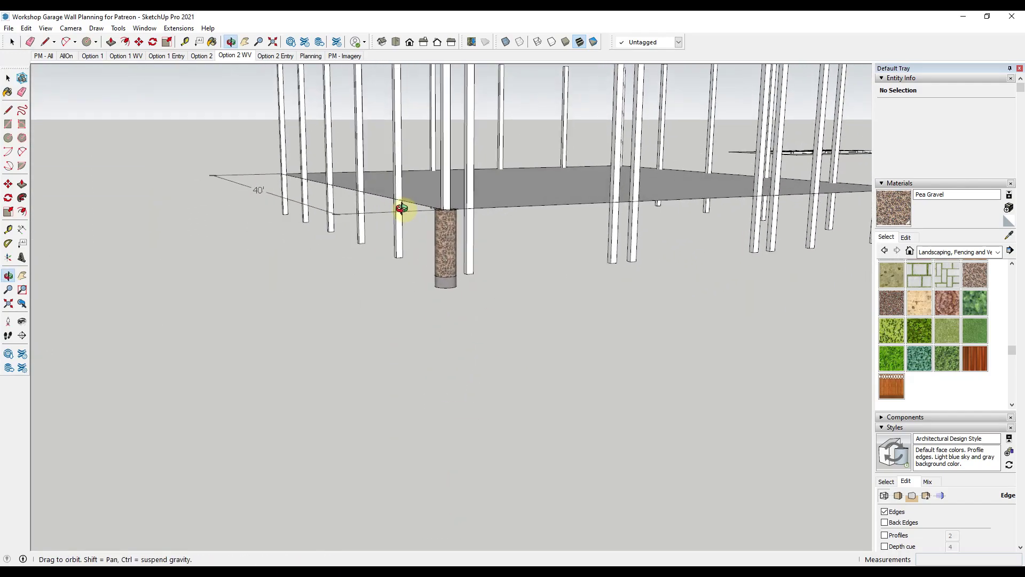
# Cut the complete footing geometry and paste it in place inside the corner Support Post component.
pyautogui.scroll(4, 446, 259)
pyautogui.moveTo(408, 159); pyautogui.dragTo(496, 395)
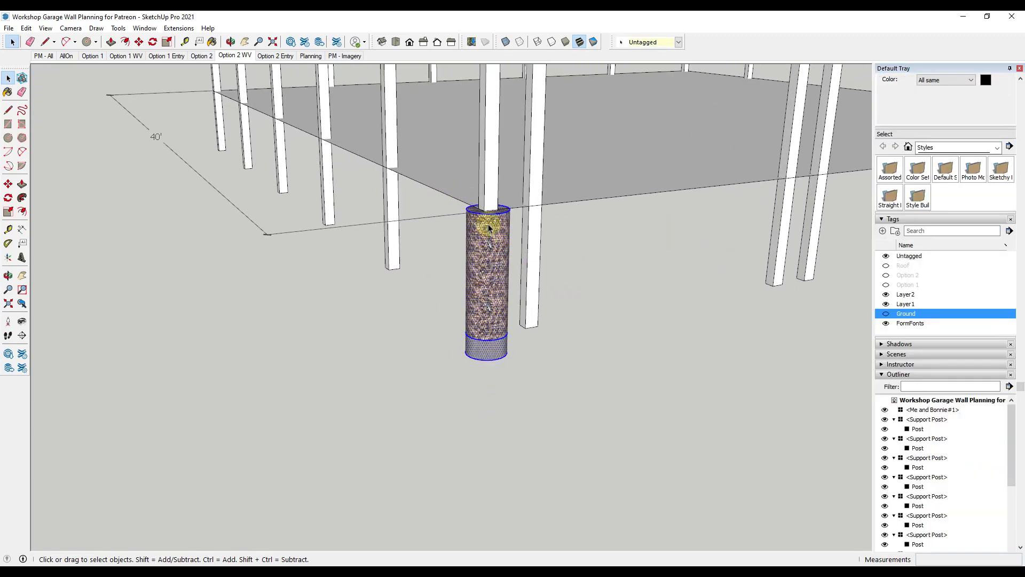
pyautogui.press('Delete')
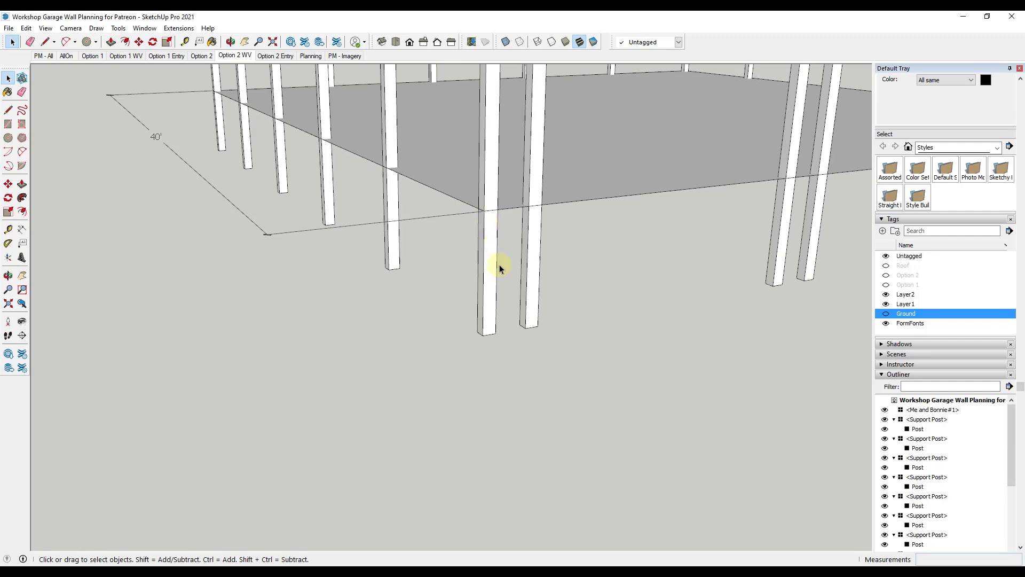
pyautogui.click(492, 249)
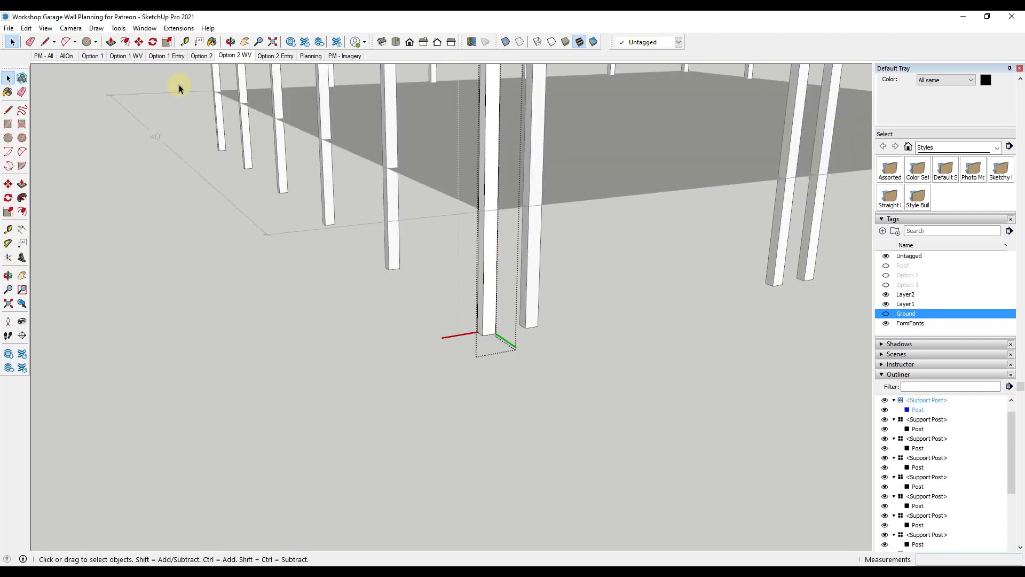
pyautogui.click(26, 27)
pyautogui.click(75, 102)
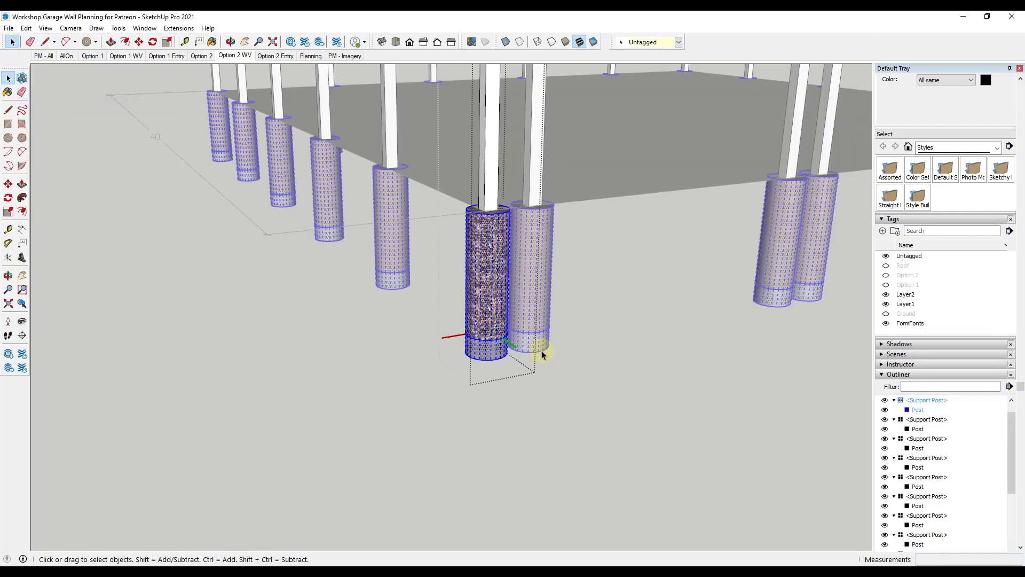
pyautogui.click(642, 372)
pyautogui.moveTo(618, 343); pyautogui.dragTo(585, 338, button='middle')
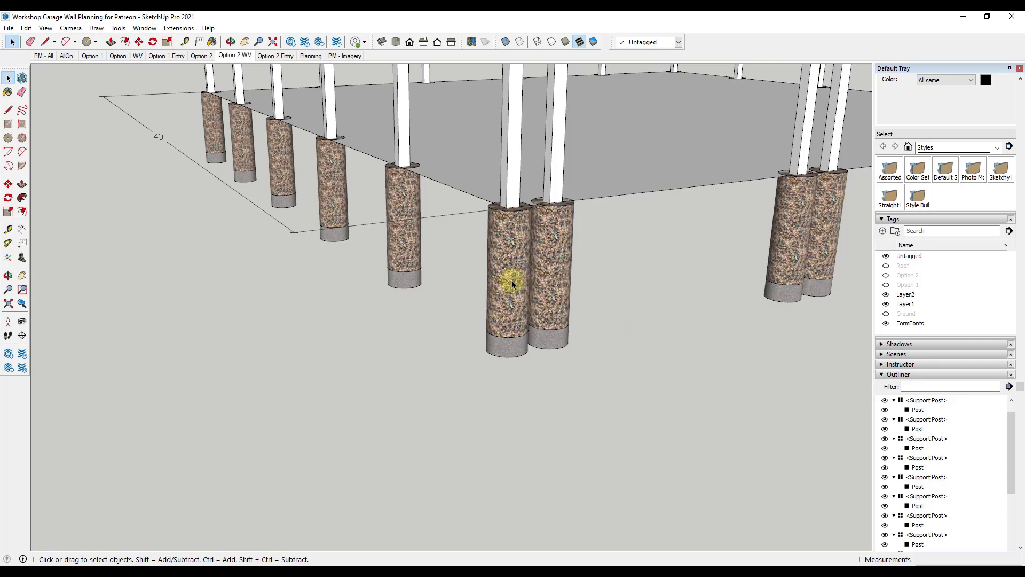
pyautogui.scroll(-5, 511, 281)
pyautogui.moveTo(514, 299)
pyautogui.mouseDown(button='middle')
pyautogui.moveTo(514, 284)
pyautogui.moveTo(661, 167)
pyautogui.moveTo(556, 119)
pyautogui.moveTo(515, 286)
pyautogui.mouseUp(button='middle')
pyautogui.scroll(6, 516, 286)
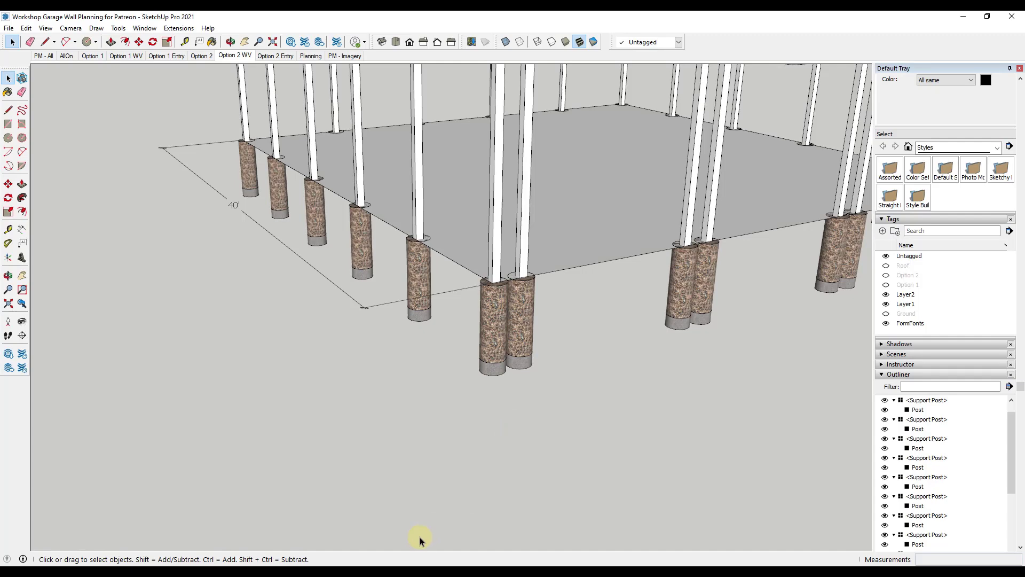
# Switch to the Barn Construction Estimate workbook in Excel and review its division headings from General Conditions to Doors and Windows.
pyautogui.click(432, 567)
pyautogui.click(557, 356)
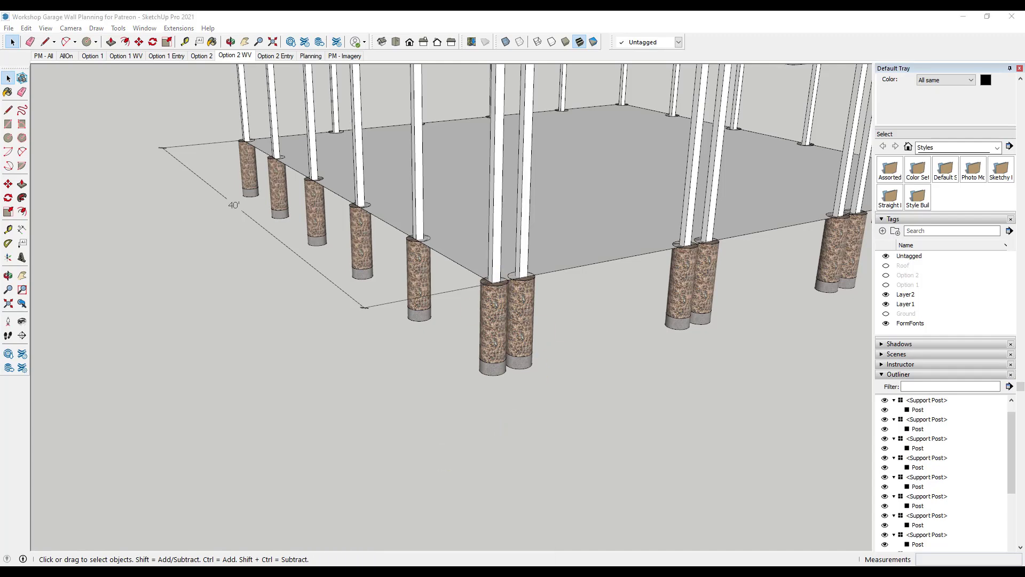
pyautogui.moveTo(1024, 54)
pyautogui.mouseDown()
pyautogui.moveTo(607, 81)
pyautogui.moveTo(599, 91)
pyautogui.mouseUp()
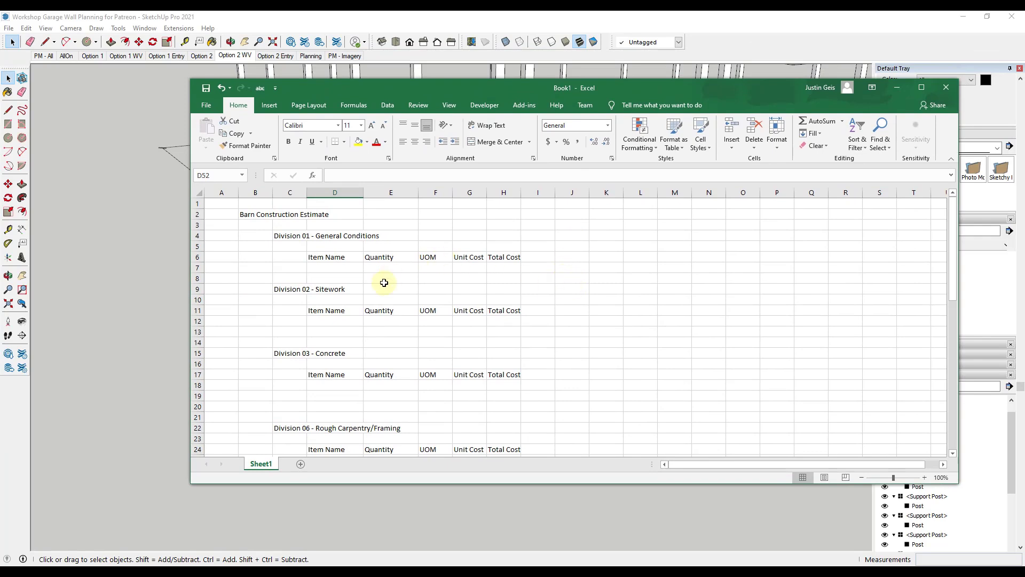
pyautogui.scroll(-2, 388, 278)
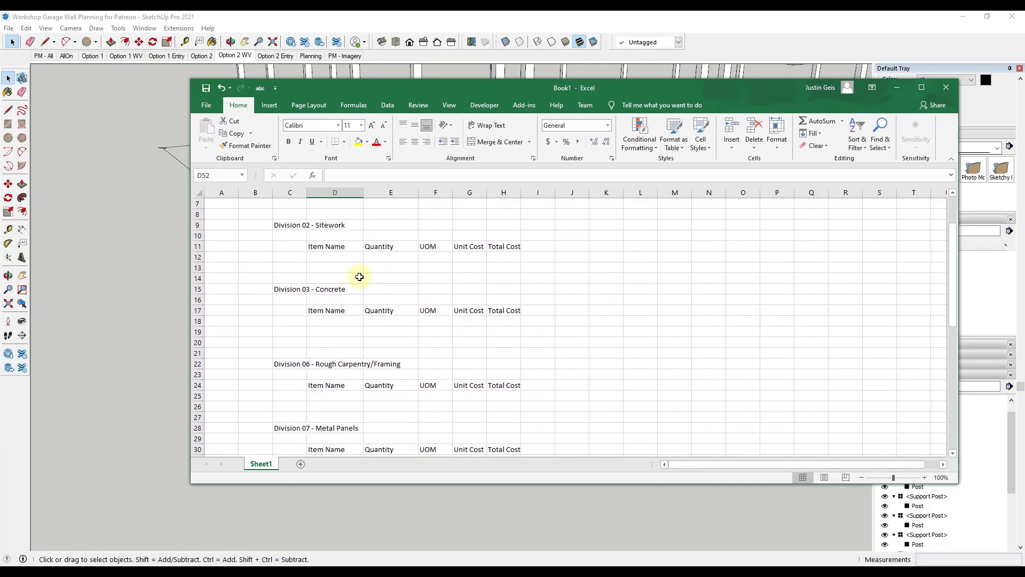
pyautogui.scroll(-2, 361, 274)
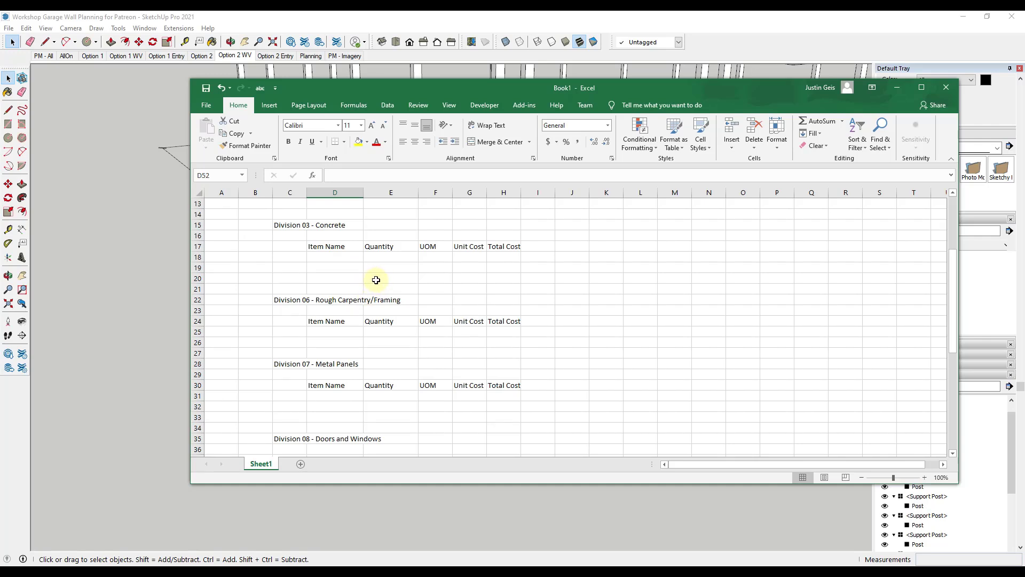
pyautogui.scroll(-2, 378, 264)
pyautogui.scroll(6, 364, 275)
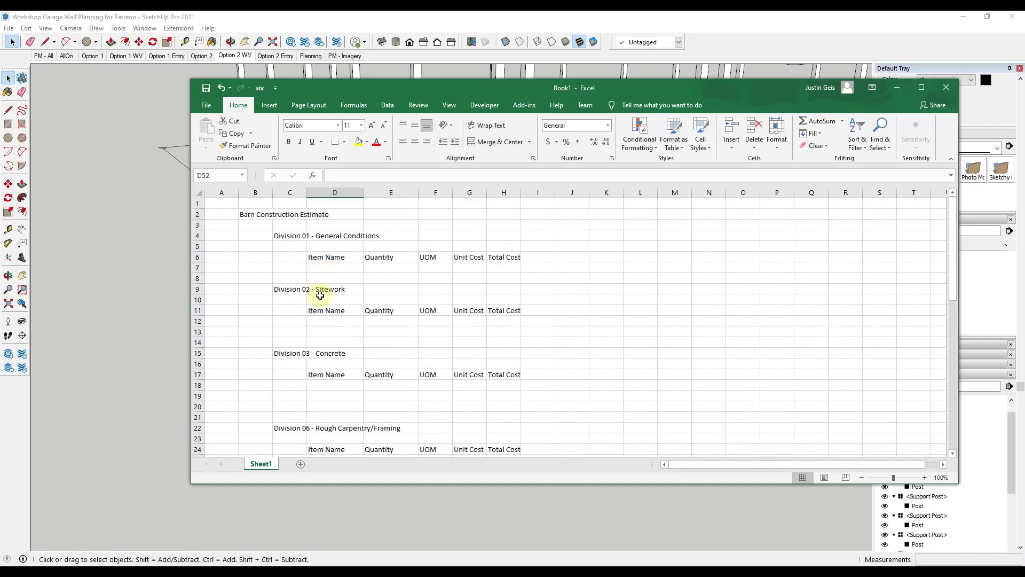
pyautogui.scroll(-2, 327, 294)
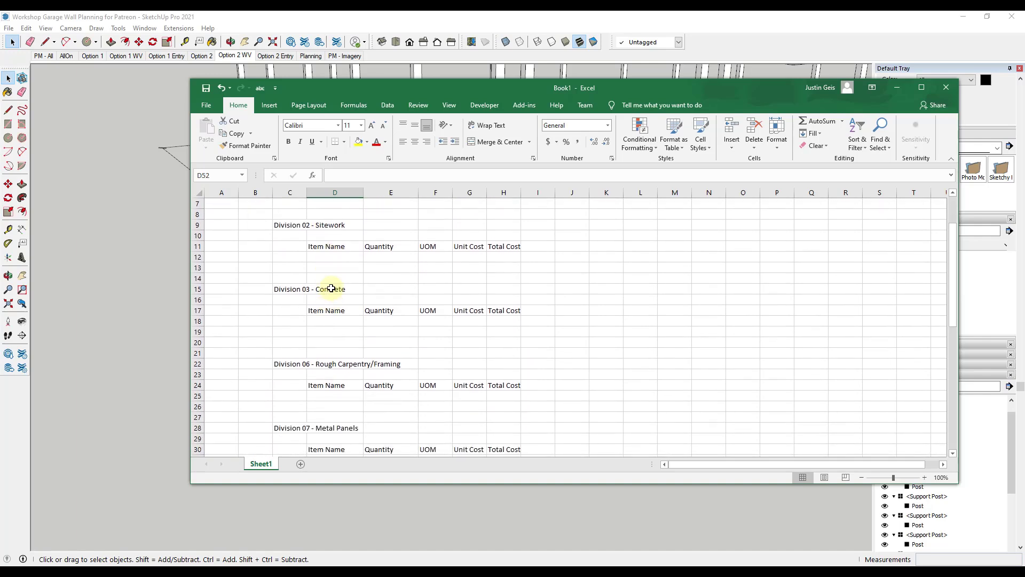
pyautogui.scroll(-4, 332, 367)
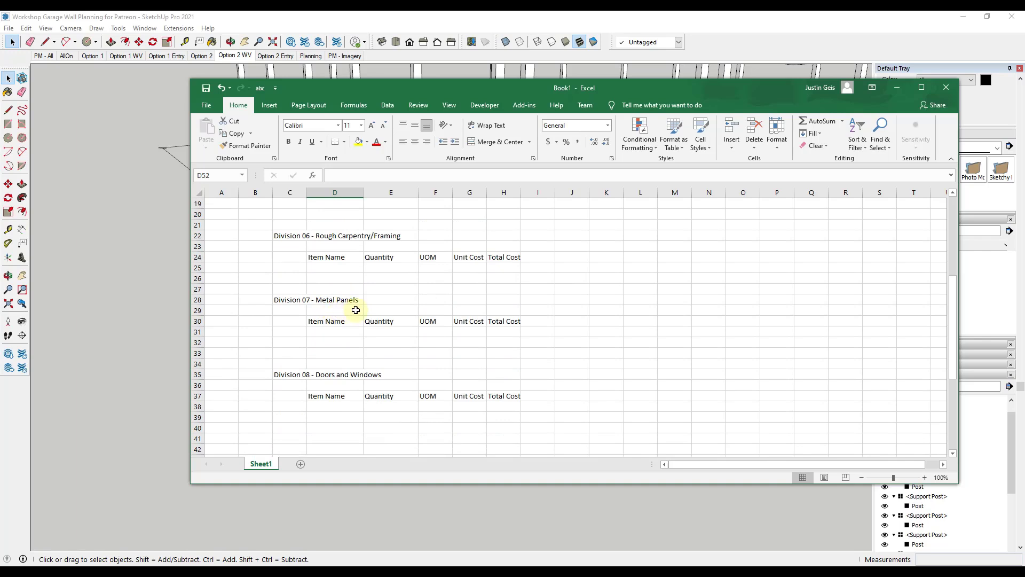
pyautogui.scroll(3, 348, 311)
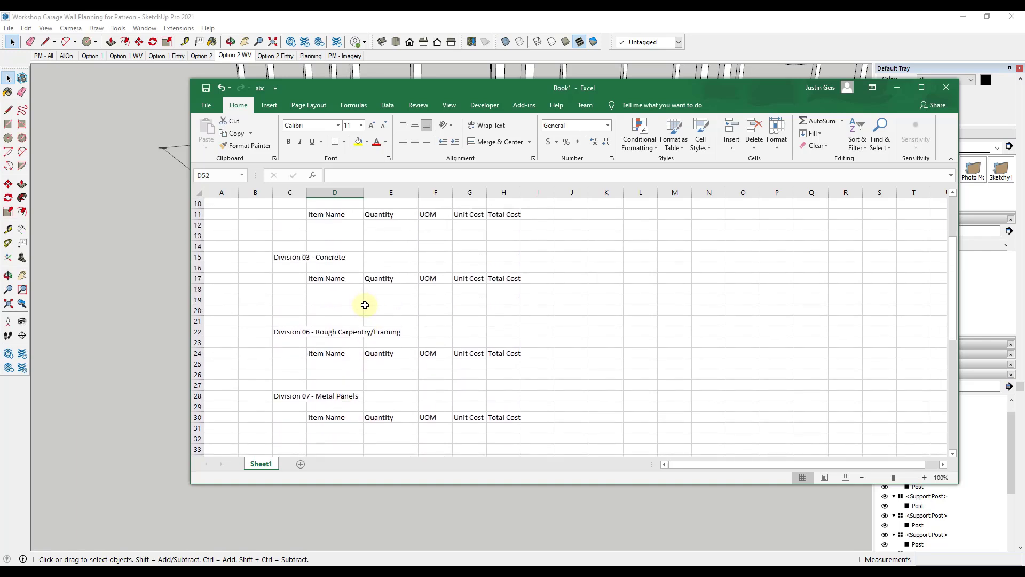
pyautogui.scroll(3, 358, 283)
pyautogui.scroll(-1, 341, 291)
# Enter "Post Holes" in D12 under Division 02 - Sitework and insert three blank rows beneath it.
pyautogui.click(327, 289)
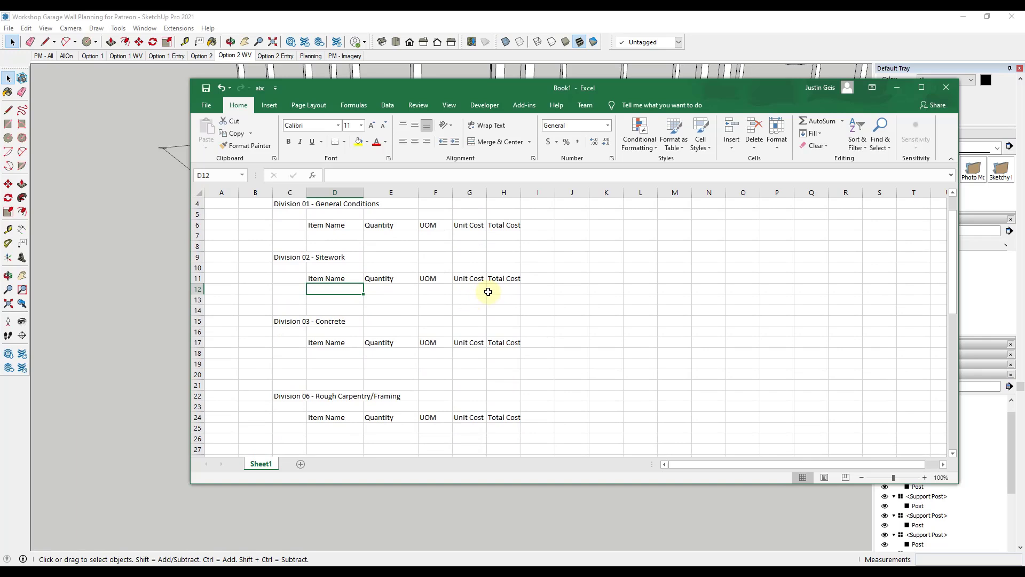
pyautogui.write('Di')
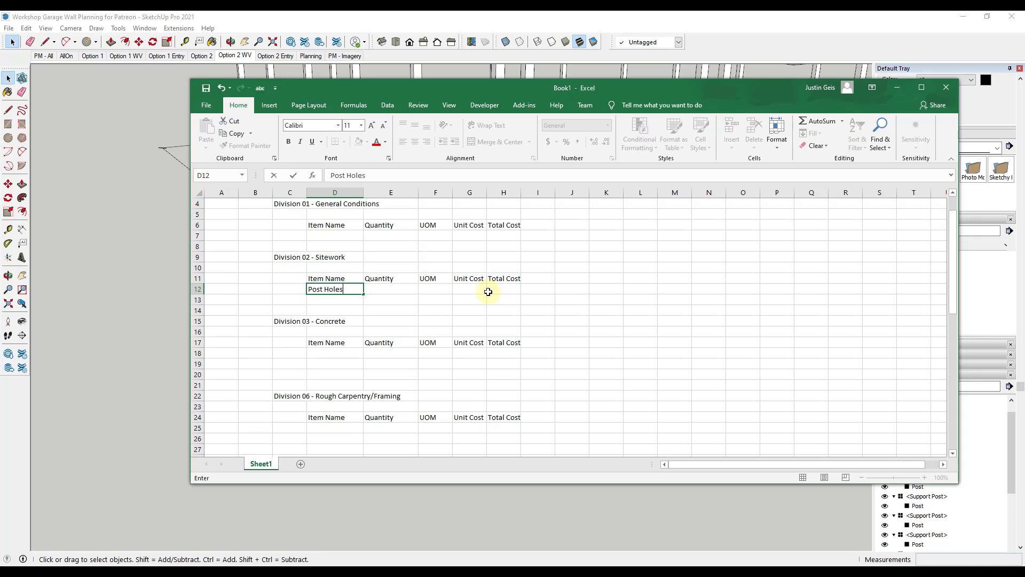
pyautogui.press('Return')
pyautogui.hotkey('shift', 'space')
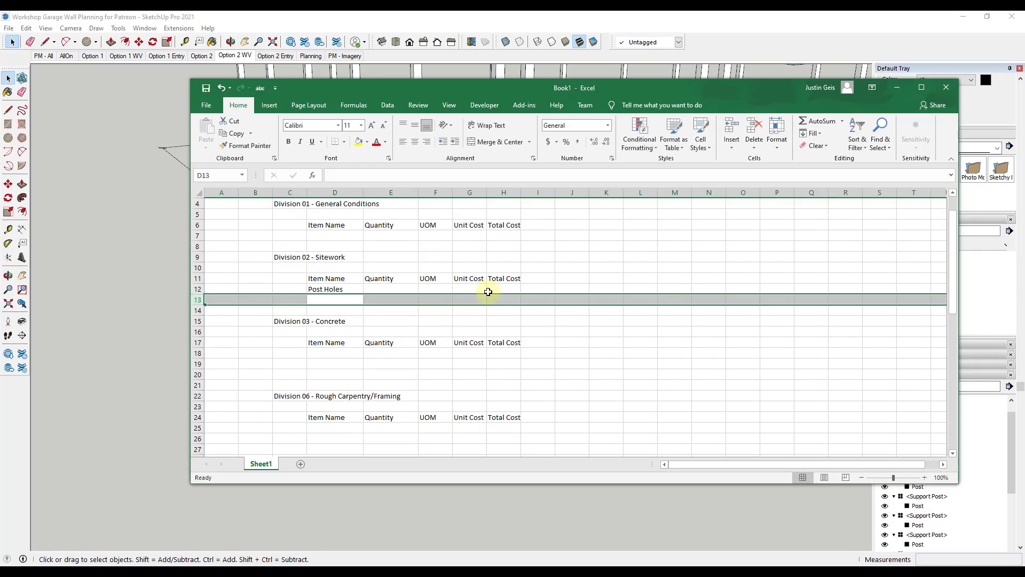
pyautogui.hotkey('ctrl', 'shift', '=')
pyautogui.hotkey('ctrl', 'shift', '=')
pyautogui.hotkey('ctrl', 'shift', '=')
# Add "Concrete Base at Posts" as the first item under Division 03 - Concrete, in D21.
pyautogui.press('Down')
pyautogui.press('Down')
pyautogui.press('Down')
pyautogui.press('Down')
pyautogui.press('Down')
pyautogui.press('Down')
pyautogui.press('Down')
pyautogui.press('Down')
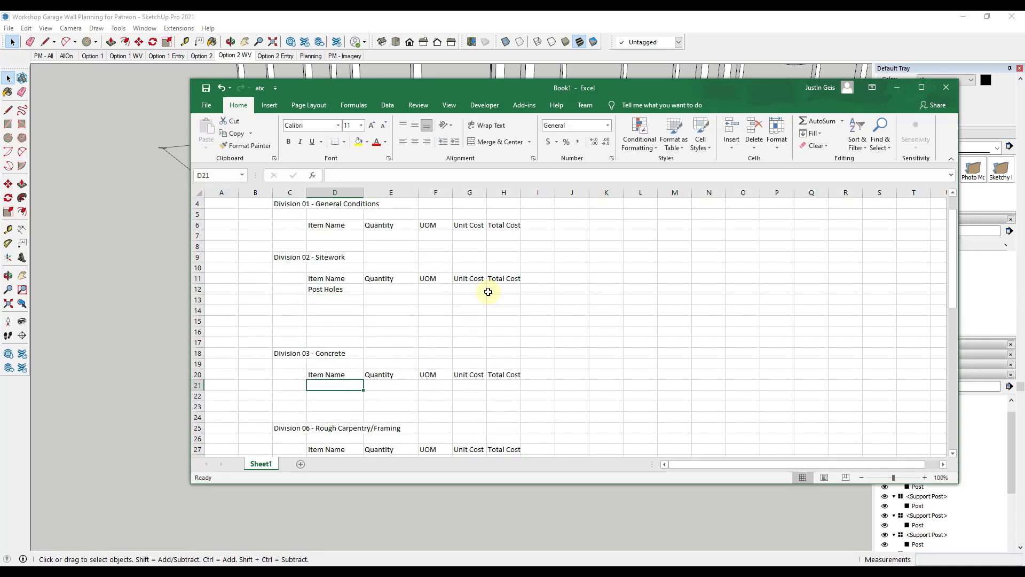
pyautogui.write('Concrete Base at Posts')
pyautogui.press('Return')
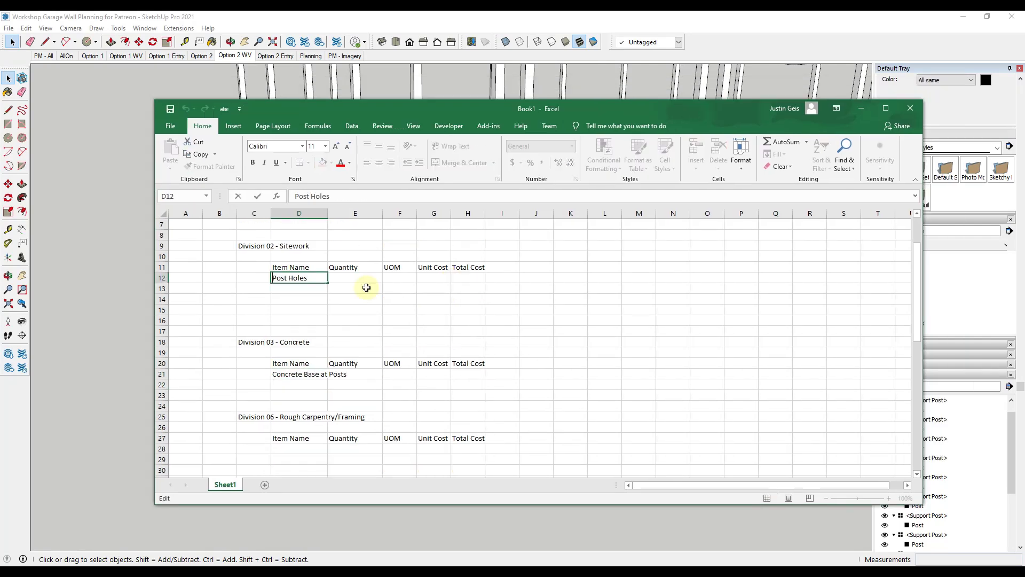
# Change the Post Holes item to "Dig Post Holes" and add "Backfill Post Holes" beneath it in D13.
pyautogui.write('Dig')
pyautogui.press('Return')
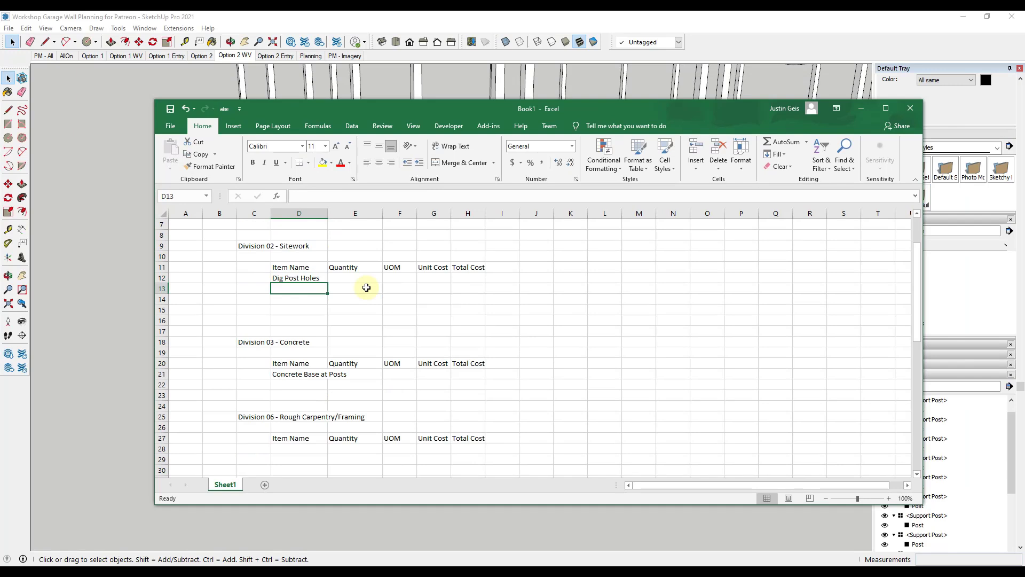
pyautogui.write('Backfill Post Holes')
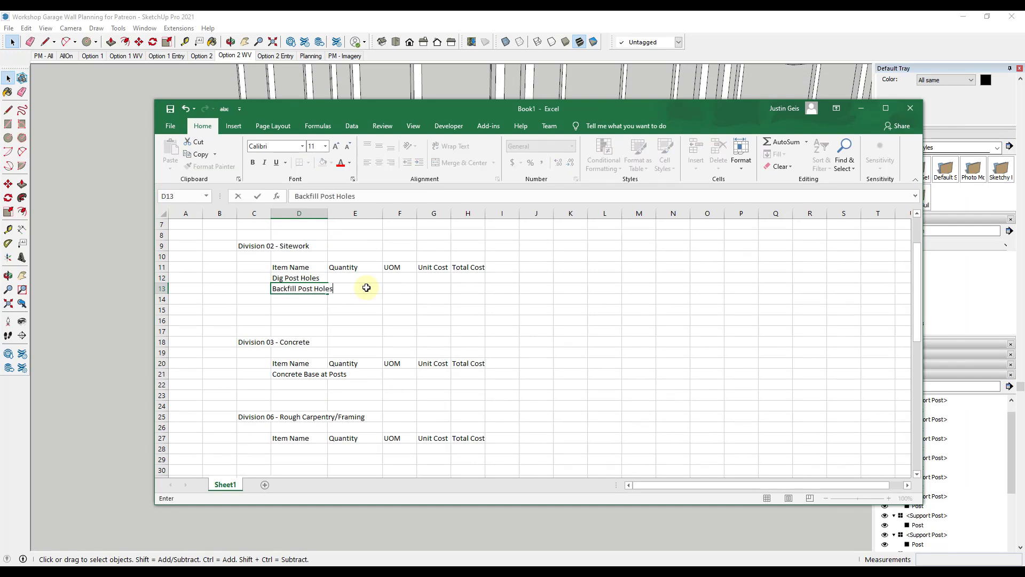
pyautogui.hotkey('ctrl', 'Return')
# Right-align the two Sitework item names in D12:D13 and the Concrete Base at Posts item in D21.
pyautogui.hotkey('shift', 'Up')
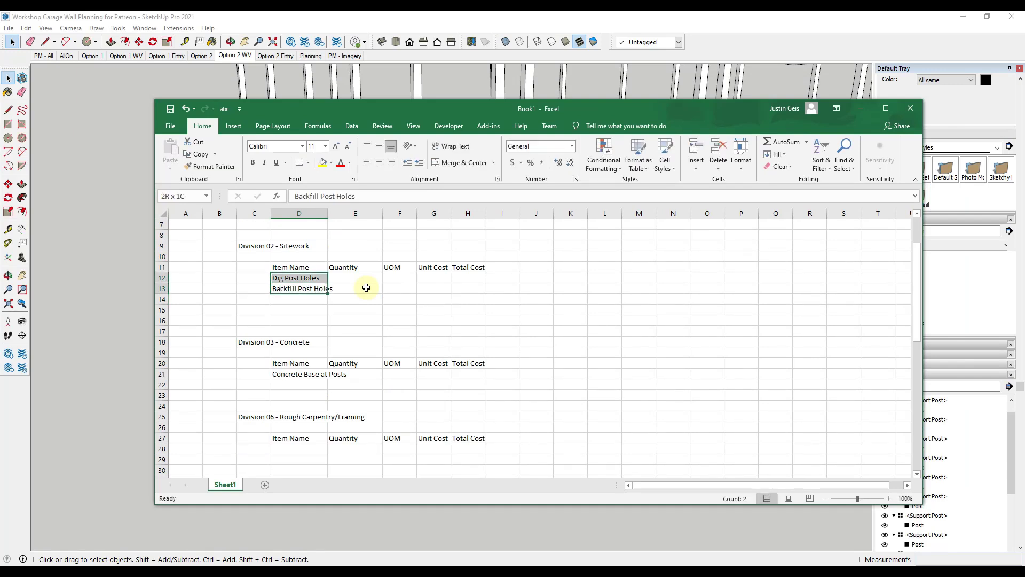
pyautogui.click(390, 146)
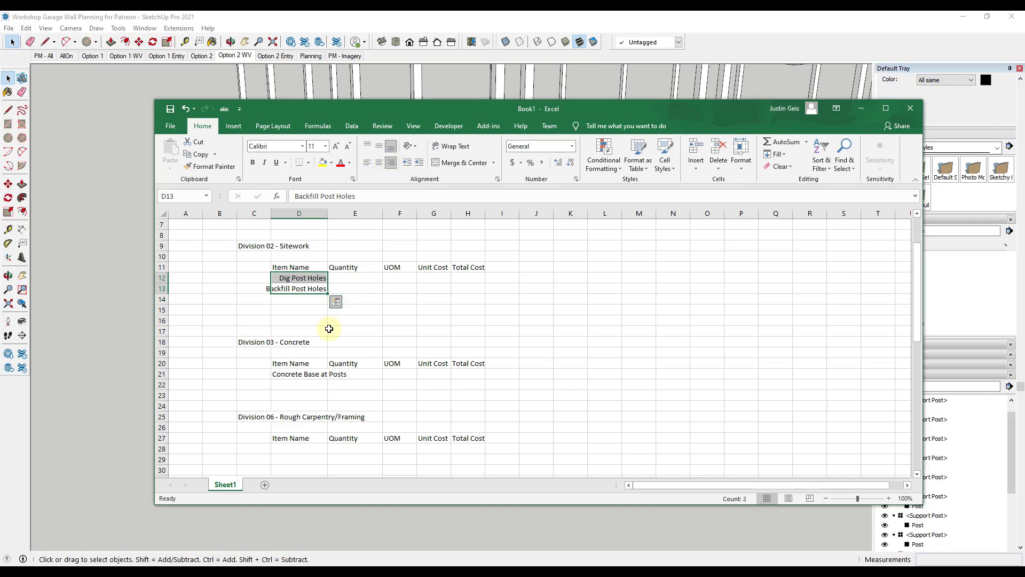
pyautogui.click(293, 376)
pyautogui.click(390, 162)
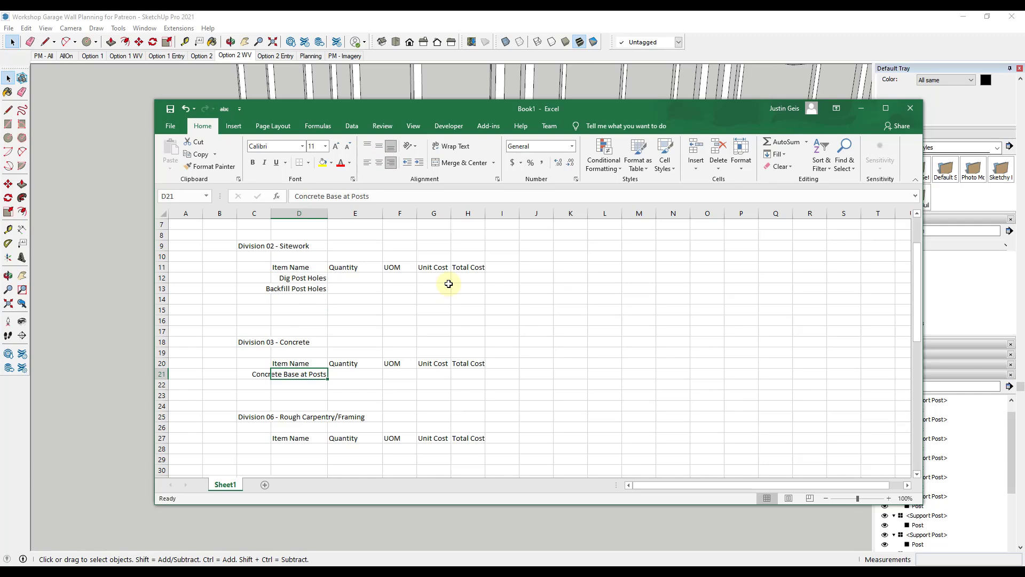
# Switch back to SketchUp, select all the Support Post components and check their count in Entity Info.
pyautogui.moveTo(538, 111); pyautogui.dragTo(543, 135)
pyautogui.click(587, 15)
pyautogui.scroll(-5, 651, 223)
pyautogui.moveTo(499, 354); pyautogui.dragTo(358, 247, button='middle')
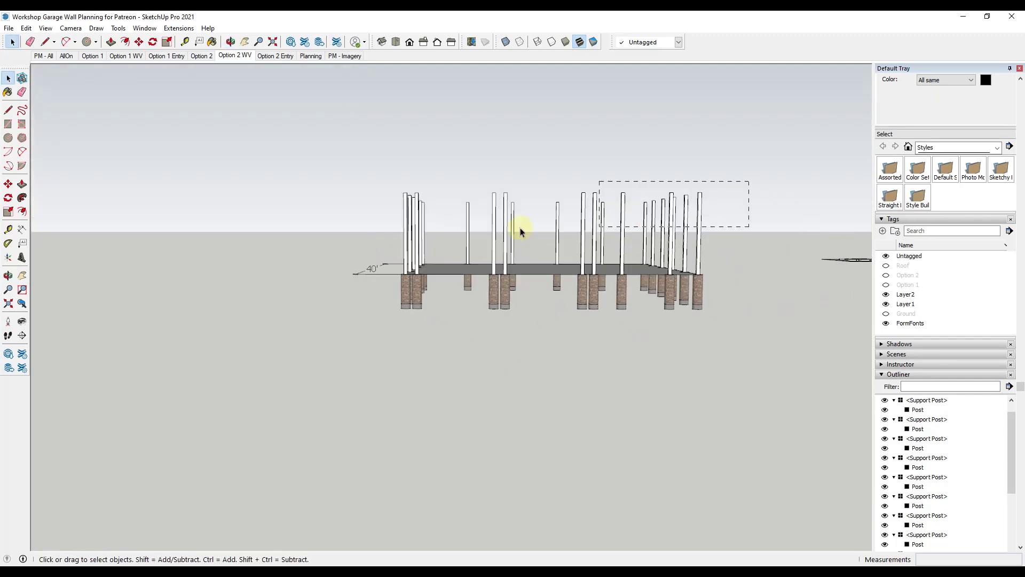
pyautogui.moveTo(576, 231); pyautogui.dragTo(309, 231)
pyautogui.moveTo(299, 252); pyautogui.dragTo(480, 255, button='middle')
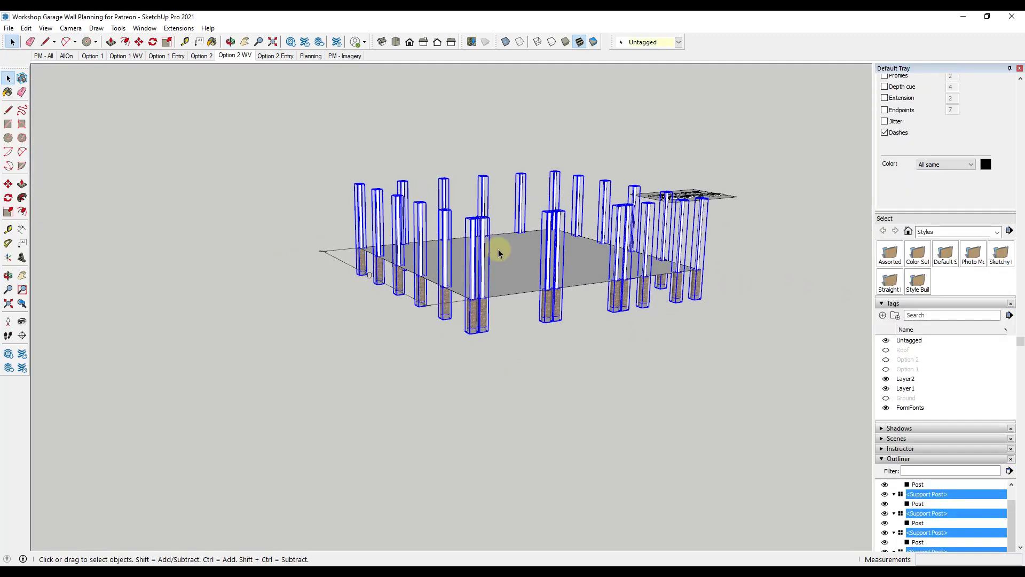
pyautogui.scroll(5, 947, 176)
pyautogui.click(884, 289)
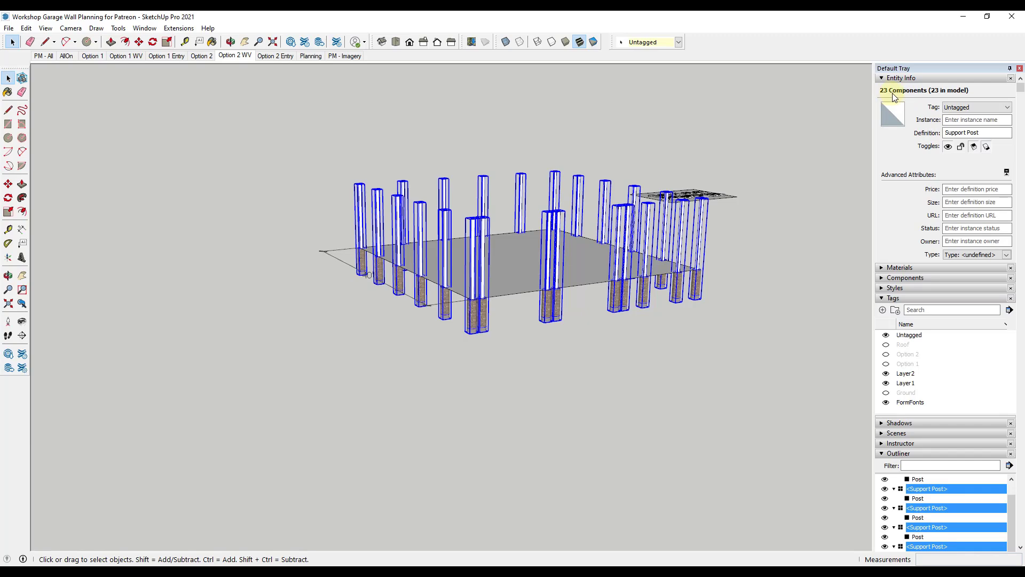
pyautogui.moveTo(464, 257)
pyautogui.mouseDown(button='middle')
pyautogui.moveTo(465, 304)
pyautogui.moveTo(453, 293)
pyautogui.moveTo(481, 262)
pyautogui.mouseUp(button='middle')
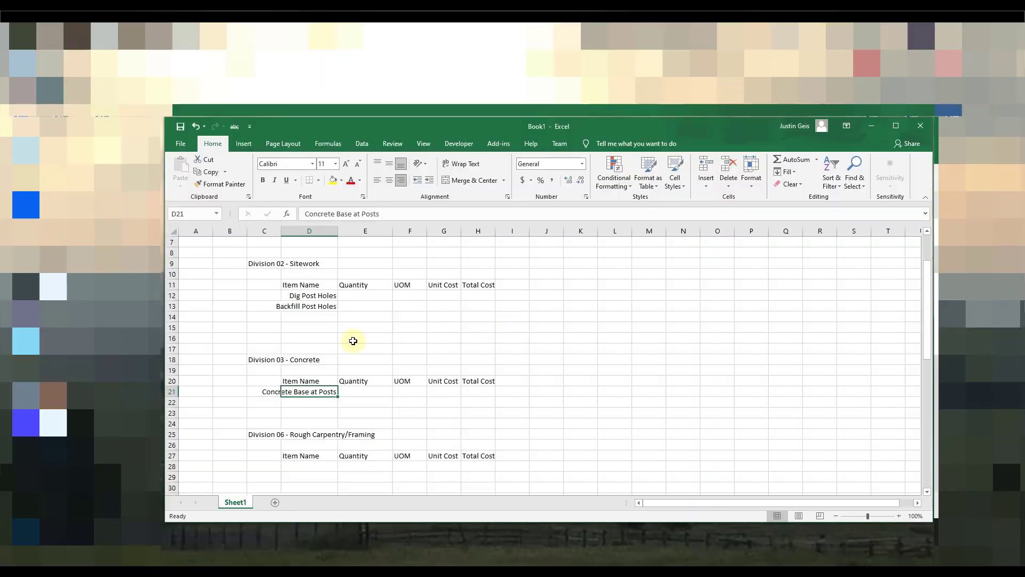
# Back in Excel, enter a quantity of 23 for both Dig Post Holes and Backfill Post Holes in E12:E13.
pyautogui.click(365, 297)
pyautogui.write('23')
pyautogui.press('Return')
pyautogui.write('23')
pyautogui.press('Return')
# Enter a quantity of 23 for Concrete Base at Posts in E21.
pyautogui.press('Down')
pyautogui.press('Down')
pyautogui.press('Down')
pyautogui.press('Down')
pyautogui.press('Down')
pyautogui.press('Down')
pyautogui.press('Down')
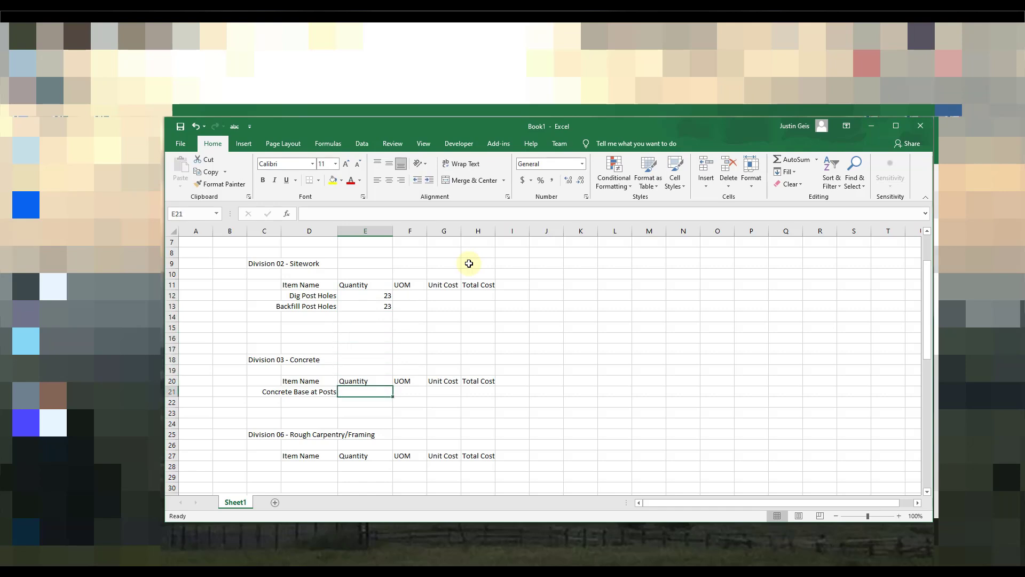
pyautogui.write('23')
pyautogui.press('Return')
# Add the item "Vertical 2 x 6 Columns" in D28 under Division 06 - Rough Carpentry/Framing and right-align it.
pyautogui.press('Down')
pyautogui.press('Down')
pyautogui.press('Down')
pyautogui.press('Down')
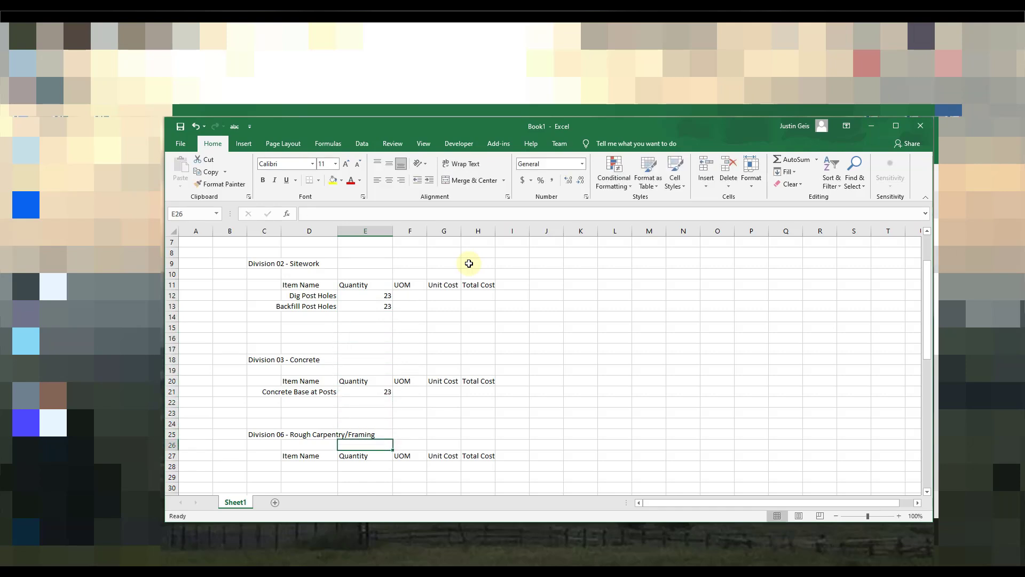
pyautogui.press('Left')
pyautogui.press('Down')
pyautogui.press('Down')
pyautogui.scroll(-5, 409, 308)
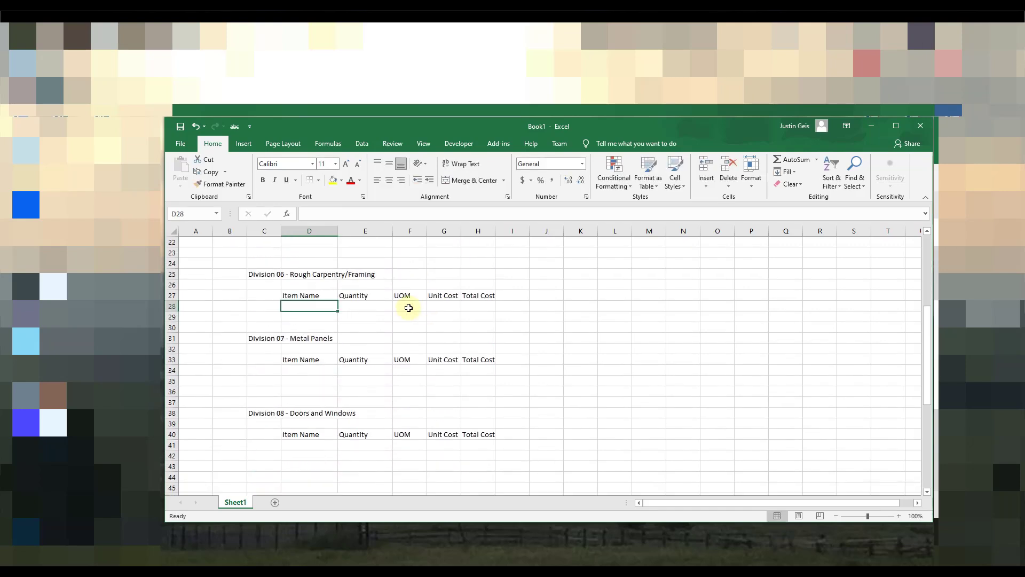
pyautogui.write('Vertical')
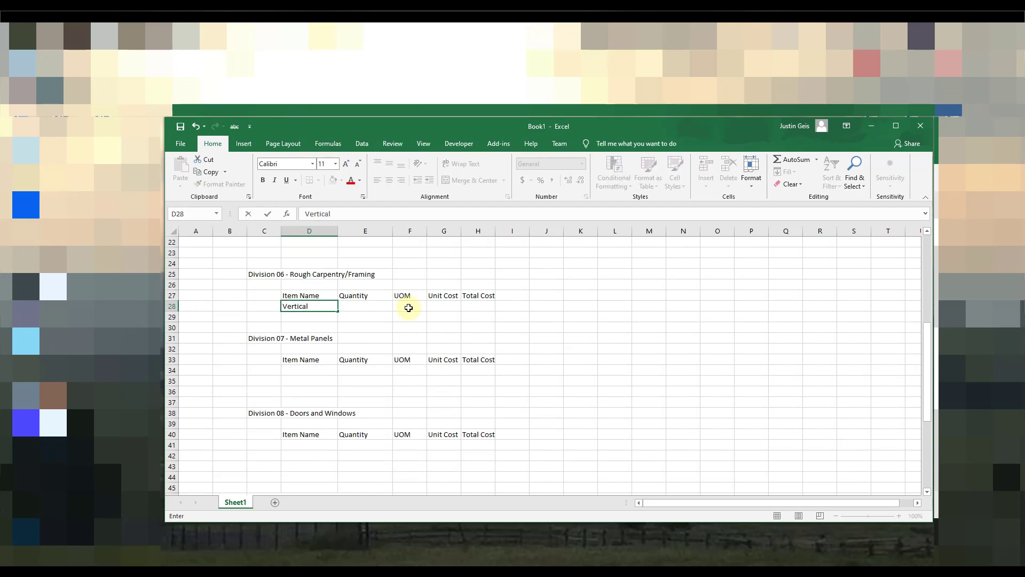
pyautogui.write(' 2 x 6 Columns')
pyautogui.press('Return')
pyautogui.press('Up')
pyautogui.click(400, 180)
# Enter a quantity of 23 for the vertical columns in E28.
pyautogui.press('Right')
pyautogui.write('23')
pyautogui.press('Return')
# Add a "Note" column heading in I27 beside the Total Cost heading.
pyautogui.press('Up')
pyautogui.press('Up')
pyautogui.press('Right')
pyautogui.press('Right')
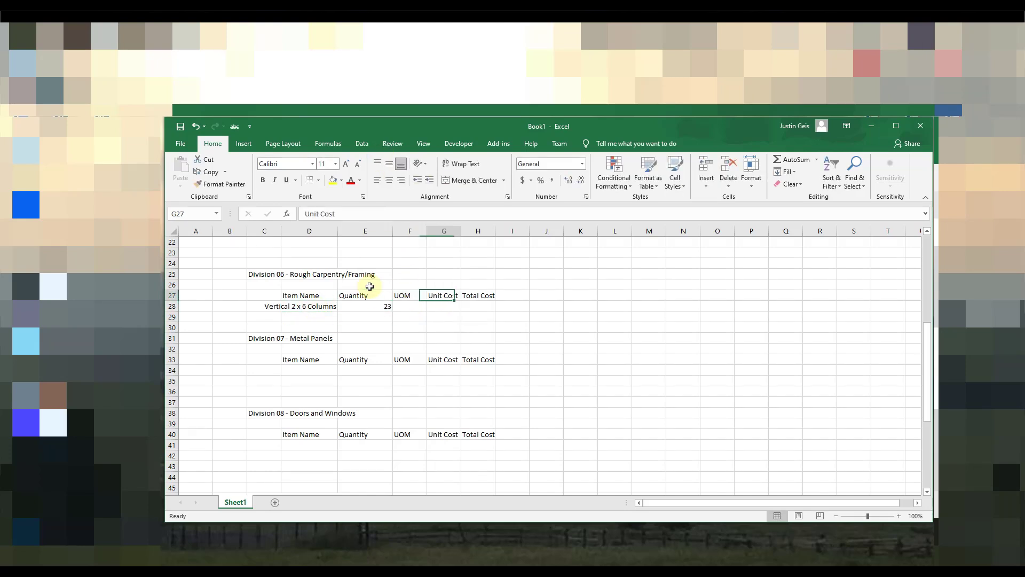
pyautogui.press('Right')
pyautogui.press('Right')
pyautogui.write('Note')
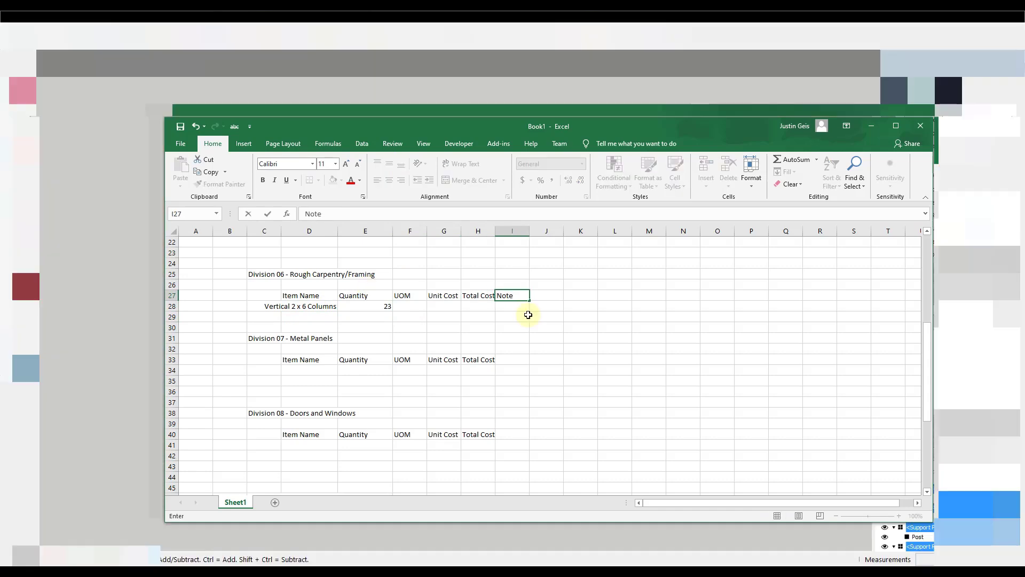
# Widen column I and enter the note "3 - 2 x 6 Nailed Together" in I28.
pyautogui.click(504, 309)
pyautogui.moveTo(529, 231); pyautogui.dragTo(743, 231)
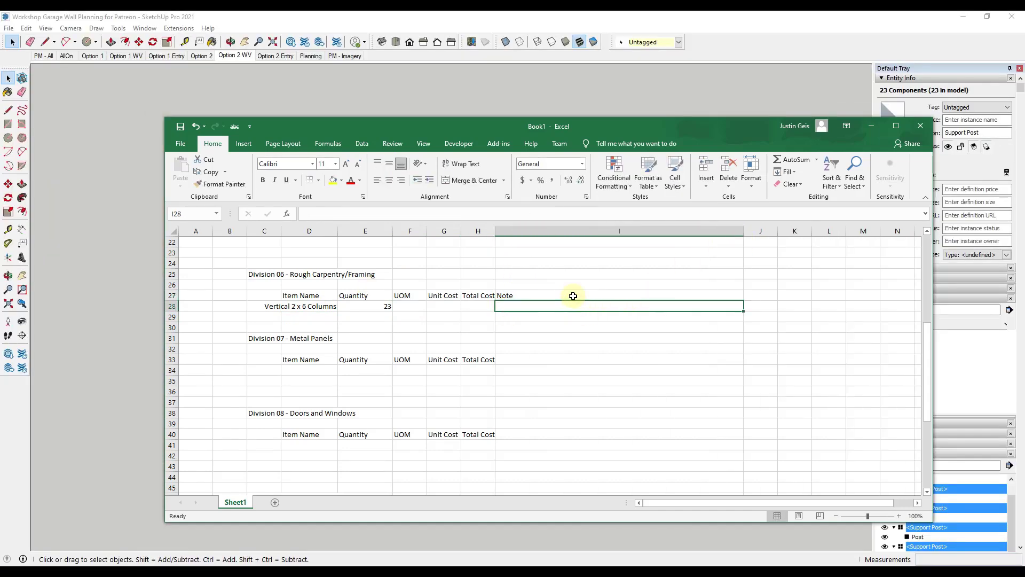
pyautogui.write('3 x')
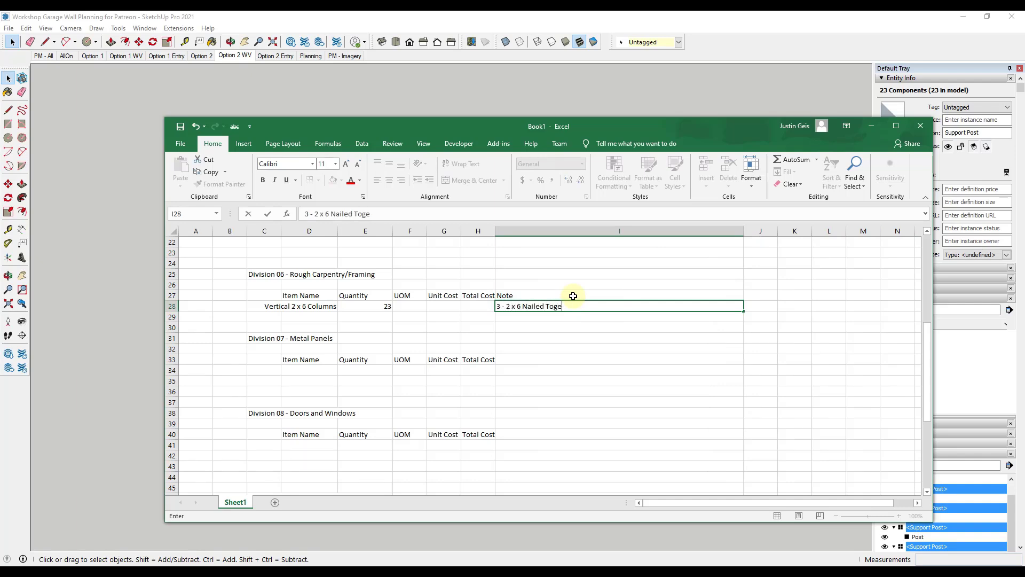
pyautogui.press('Return')
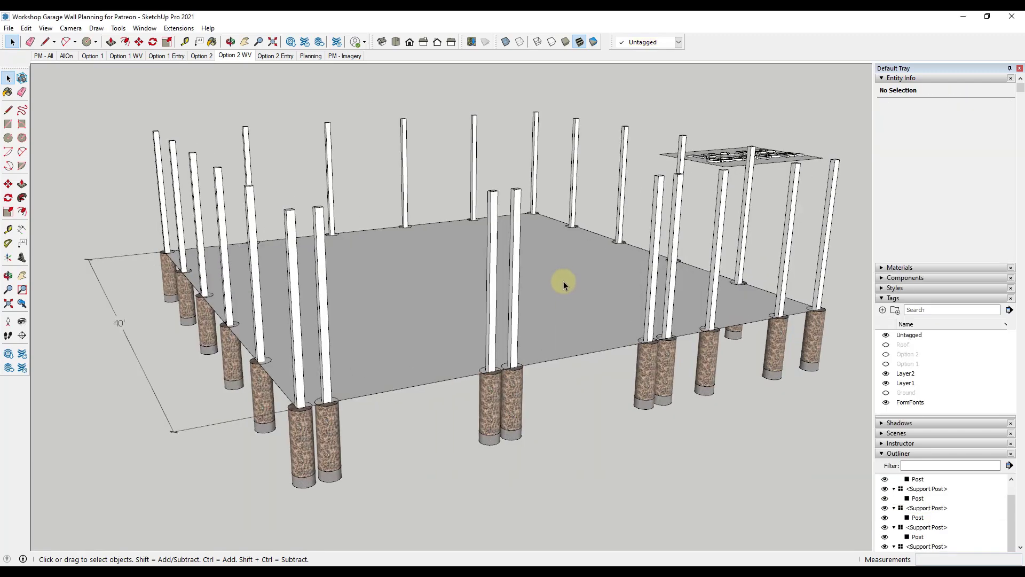
# Switch to SketchUp and examine the support posts, gravel-filled holes and concrete bases around the slab from several angles.
pyautogui.moveTo(383, 348); pyautogui.dragTo(382, 323, button='middle')
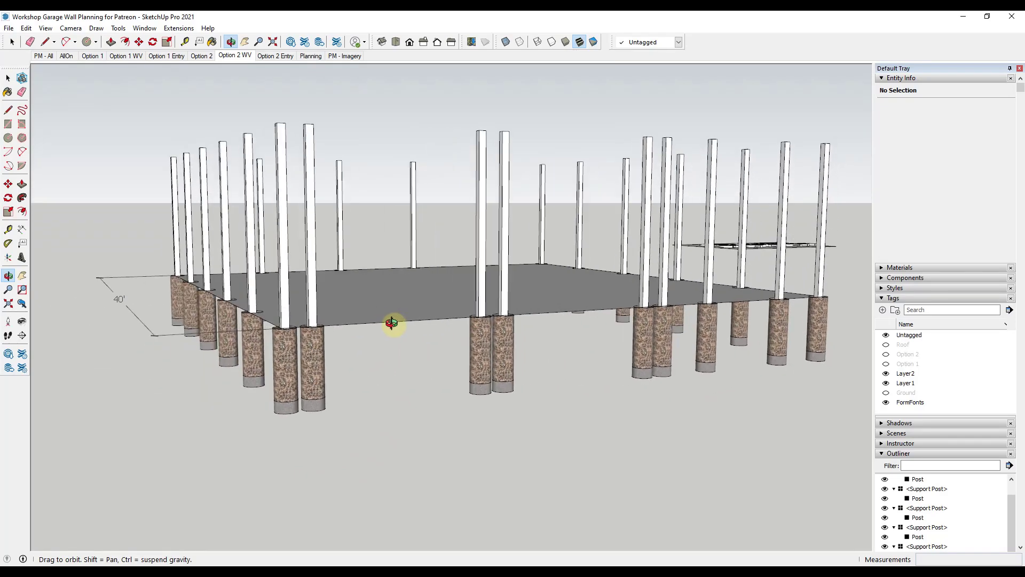
pyautogui.scroll(5, 512, 336)
pyautogui.moveTo(502, 325); pyautogui.dragTo(423, 356, button='middle')
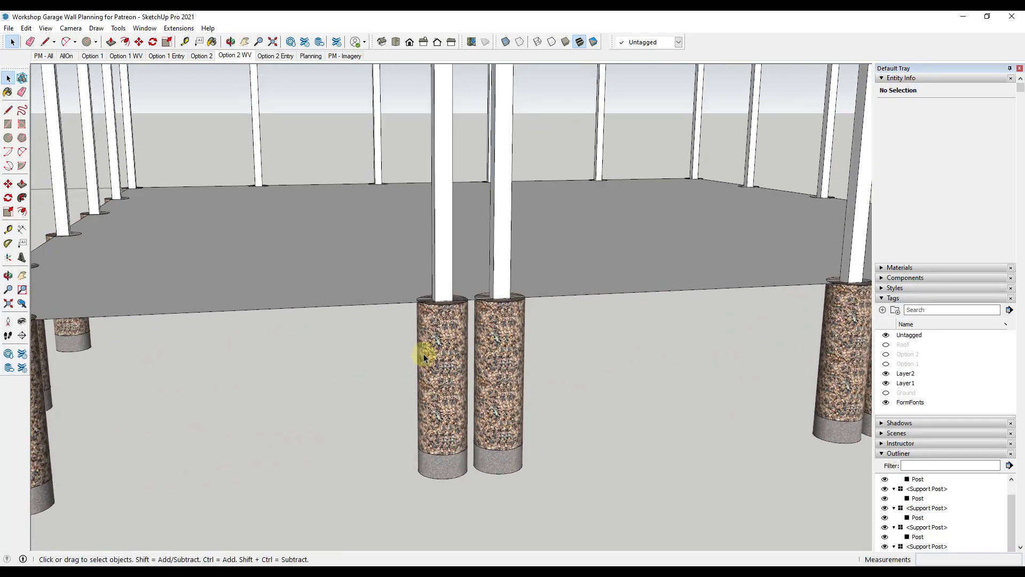
pyautogui.scroll(-4, 425, 354)
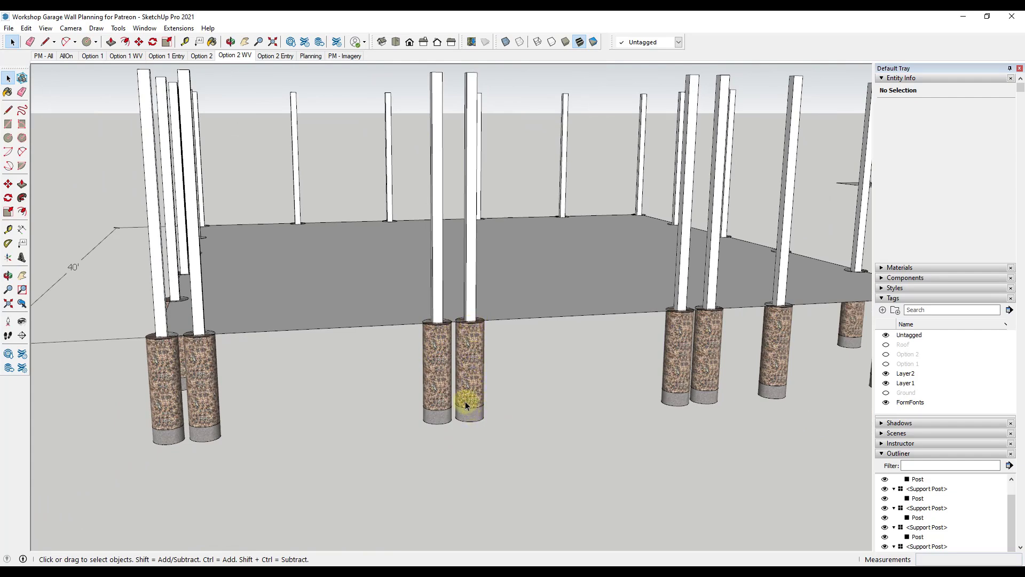
pyautogui.moveTo(458, 392); pyautogui.dragTo(507, 360, button='middle')
pyautogui.scroll(-5, 508, 361)
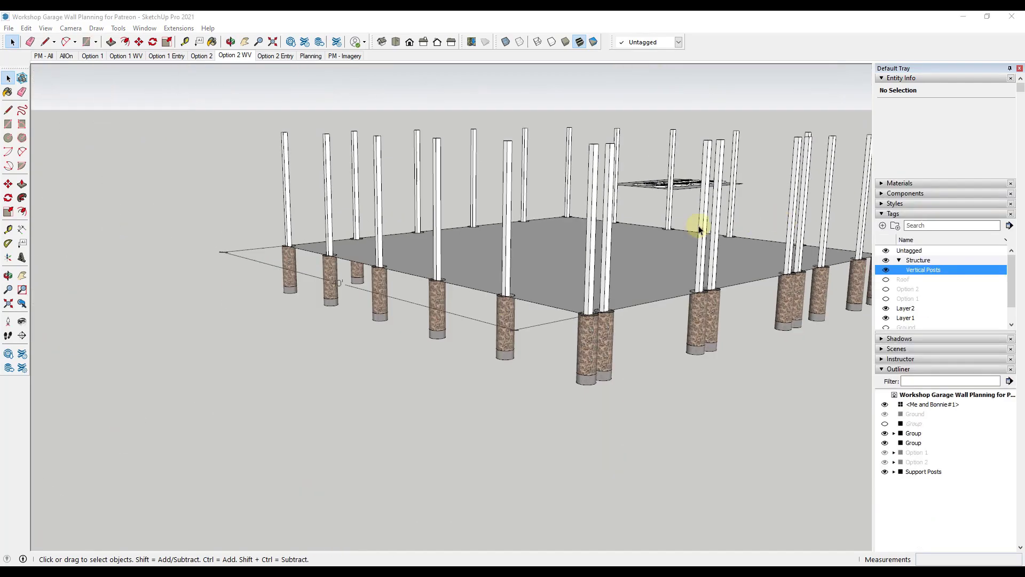
pyautogui.scroll(5, 770, 167)
pyautogui.scroll(-5, 770, 167)
pyautogui.moveTo(724, 240); pyautogui.dragTo(728, 246, button='middle')
pyautogui.scroll(-4, 580, 257)
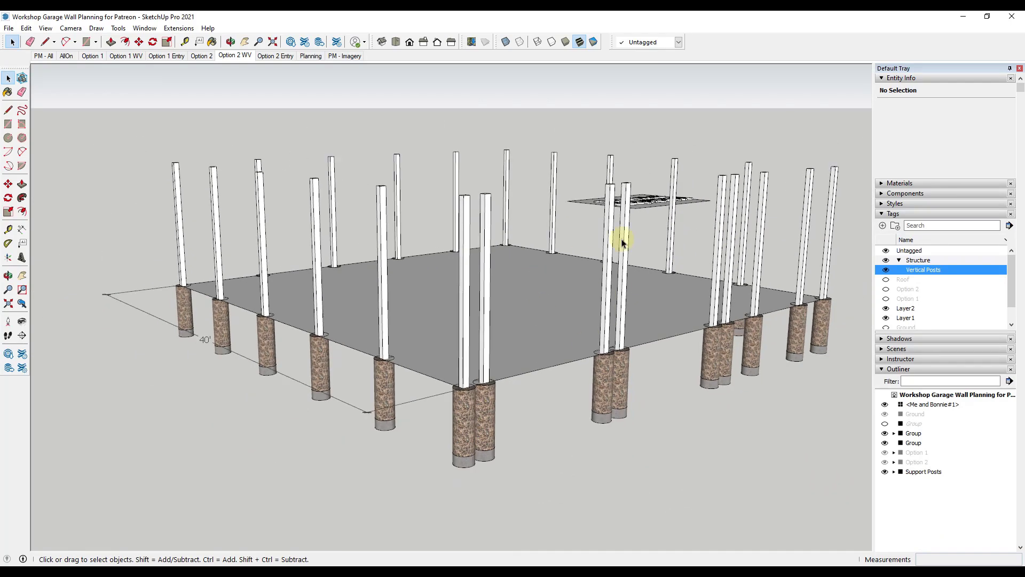
pyautogui.scroll(5, 636, 222)
pyautogui.scroll(-3, 624, 235)
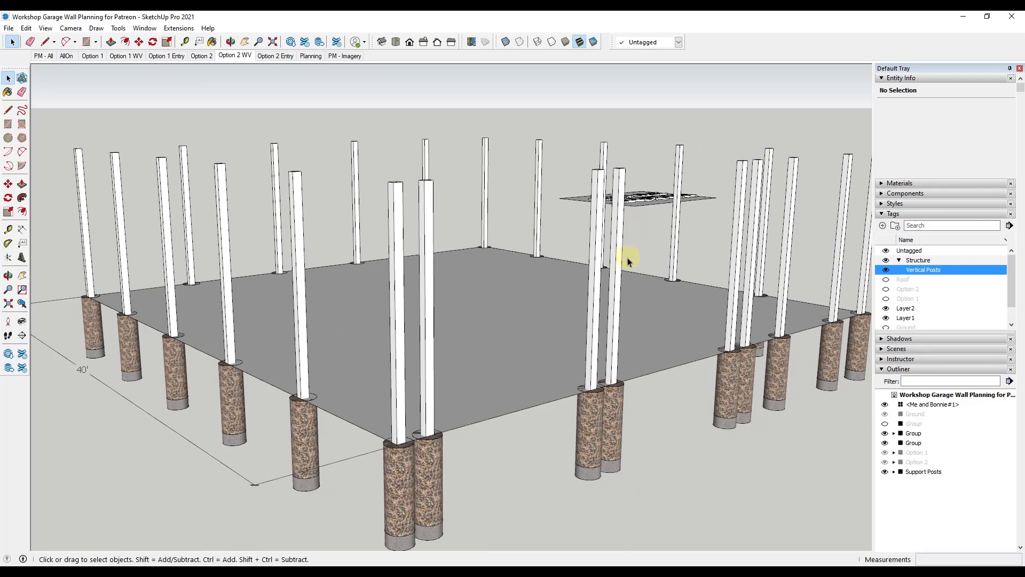
pyautogui.scroll(-3, 587, 336)
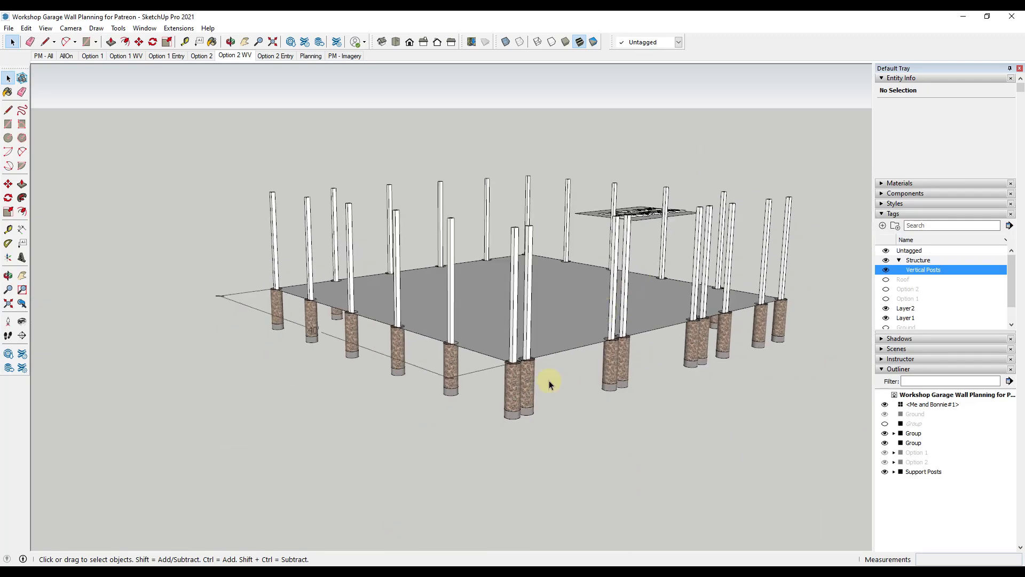
pyautogui.scroll(6, 508, 321)
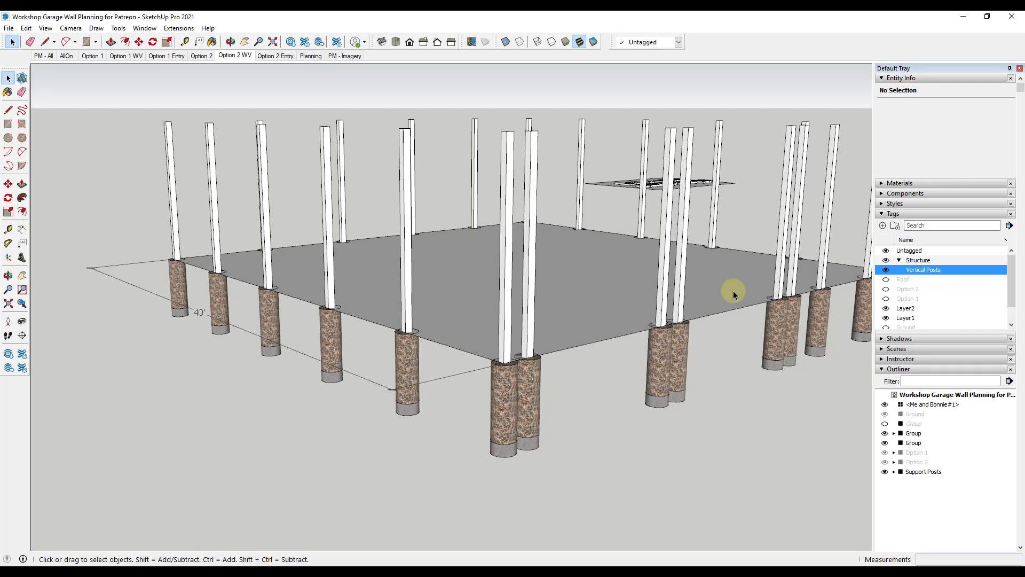
pyautogui.scroll(-2, 666, 280)
pyautogui.scroll(3, 682, 192)
pyautogui.scroll(-3, 682, 176)
pyautogui.moveTo(682, 178); pyautogui.dragTo(667, 195, button='middle')
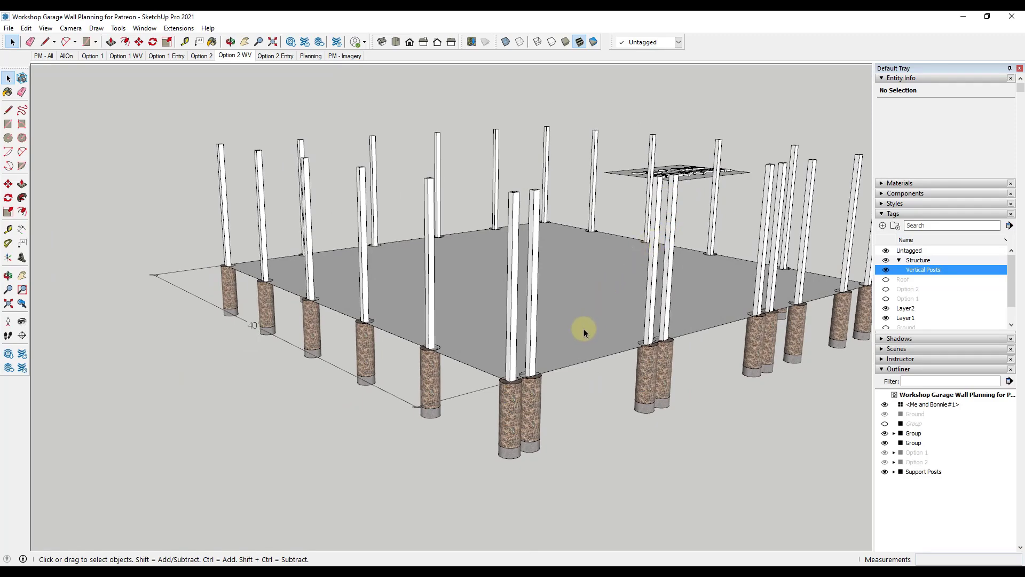
pyautogui.scroll(3, 542, 372)
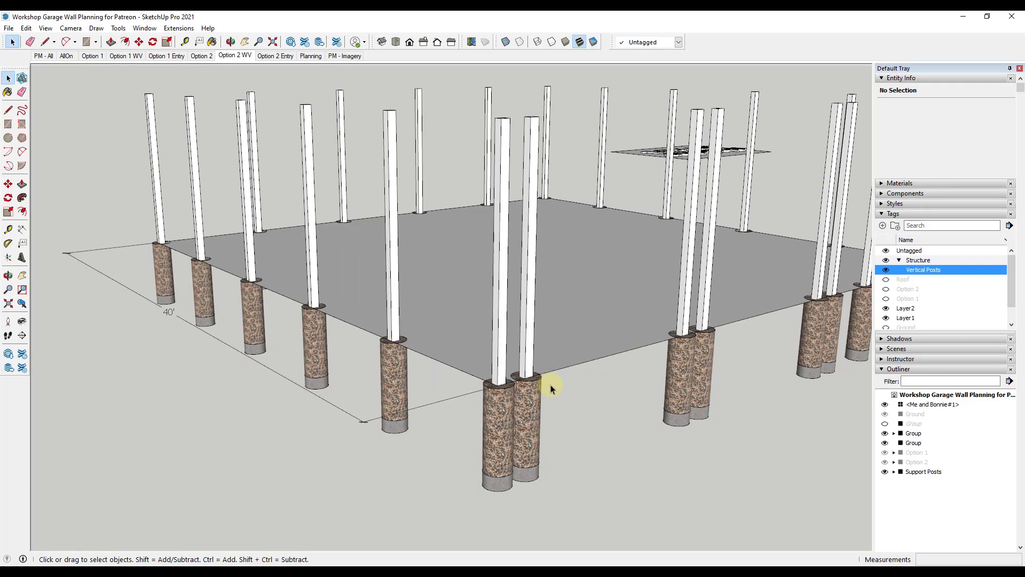
# Draw a 1.5 by 5.5 inch rectangular board profile at the base of the post beside the corner post.
pyautogui.scroll(5, 537, 353)
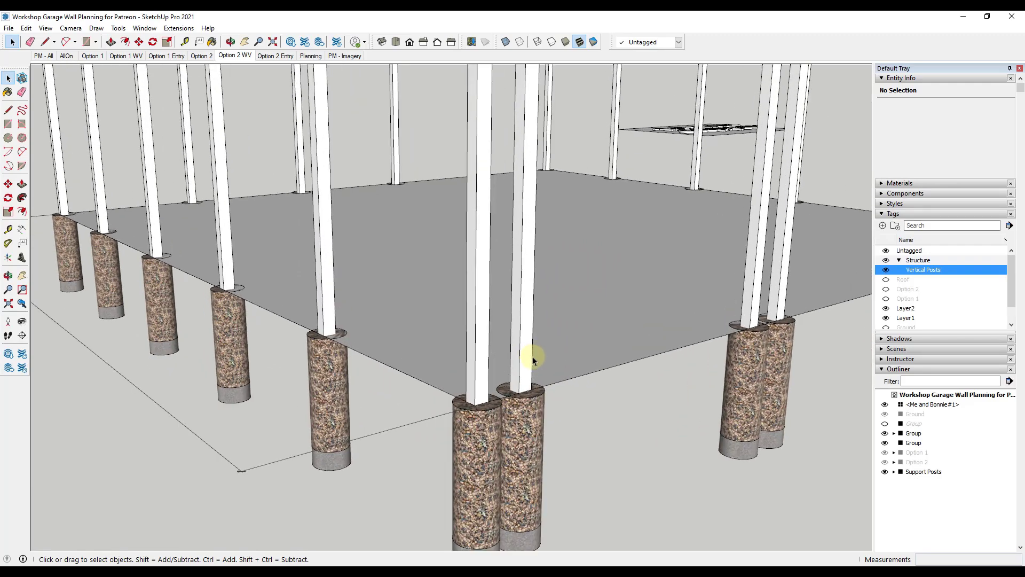
pyautogui.press('l')
pyautogui.click(536, 393)
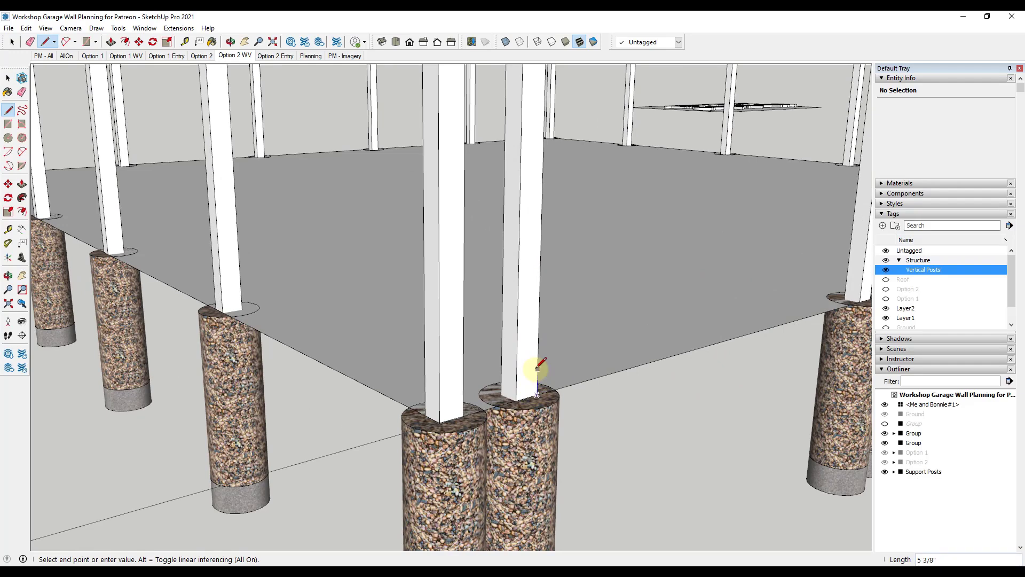
pyautogui.write('5.5')
pyautogui.press('Return')
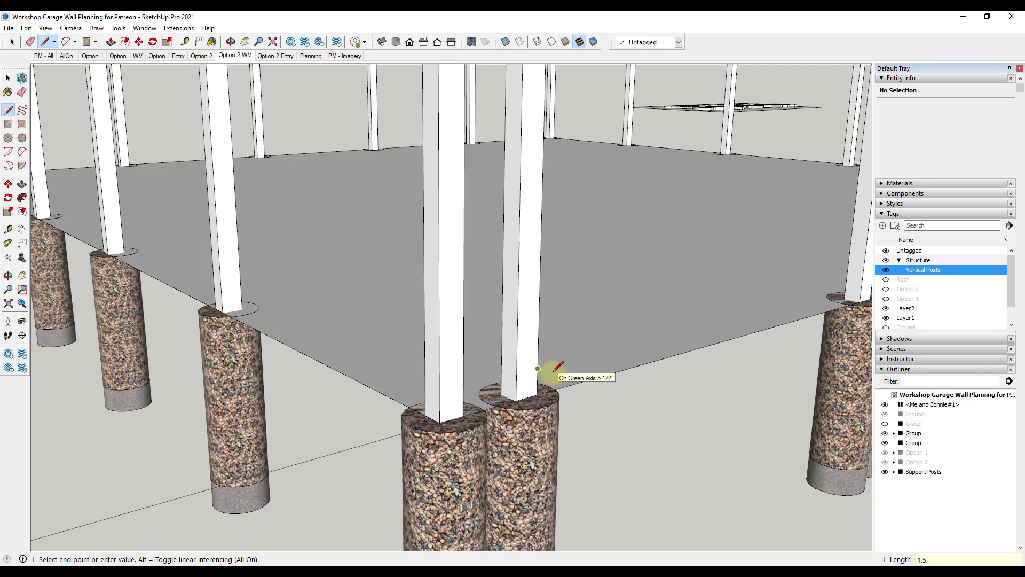
pyautogui.scroll(3, 550, 366)
pyautogui.press('r')
pyautogui.click(539, 366)
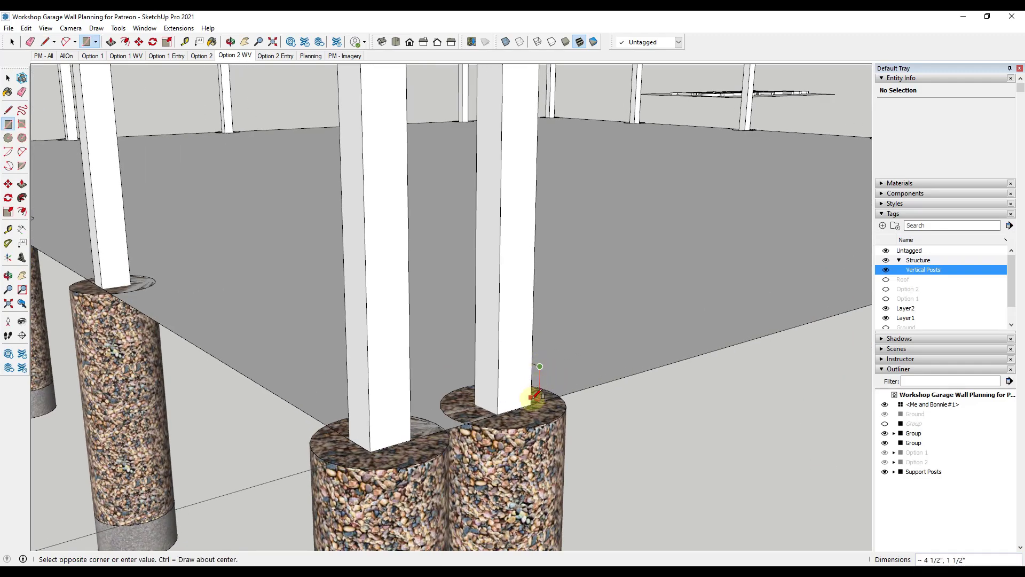
pyautogui.click(531, 405)
# Extrude the board profile with Push/Pull across to the neighbouring corner post.
pyautogui.press('space')
pyautogui.press('p')
pyautogui.click(535, 388)
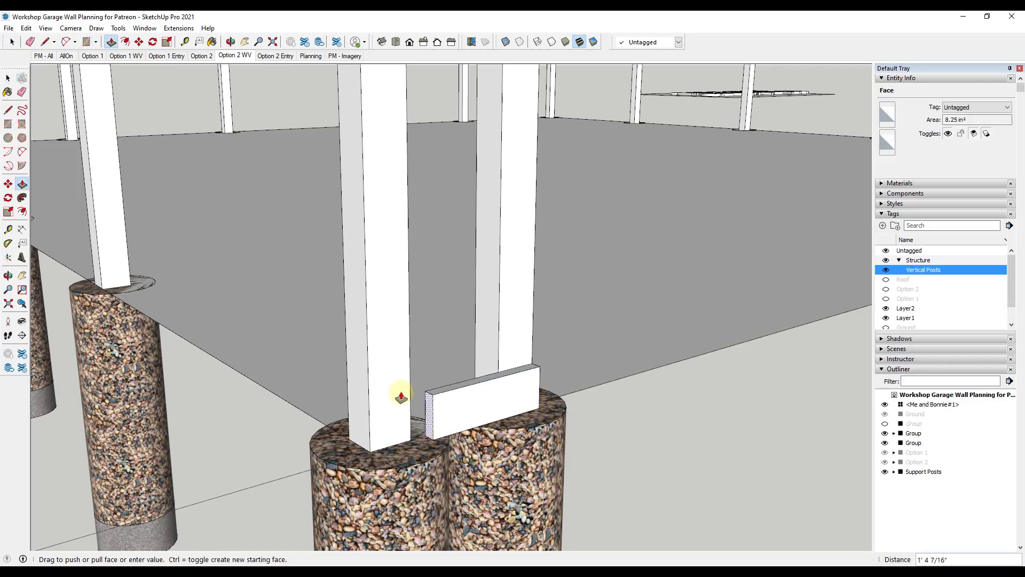
pyautogui.click(367, 394)
pyautogui.press('space')
# Select the whole short base board spanning the corner posts and make it a group.
pyautogui.scroll(-2, 366, 358)
pyautogui.moveTo(366, 358); pyautogui.dragTo(446, 361, button='middle')
pyautogui.moveTo(370, 409); pyautogui.dragTo(289, 357, button='middle')
pyautogui.moveTo(320, 260); pyautogui.dragTo(594, 472)
pyautogui.scroll(-4, 453, 408)
pyautogui.scroll(-1, 289, 360)
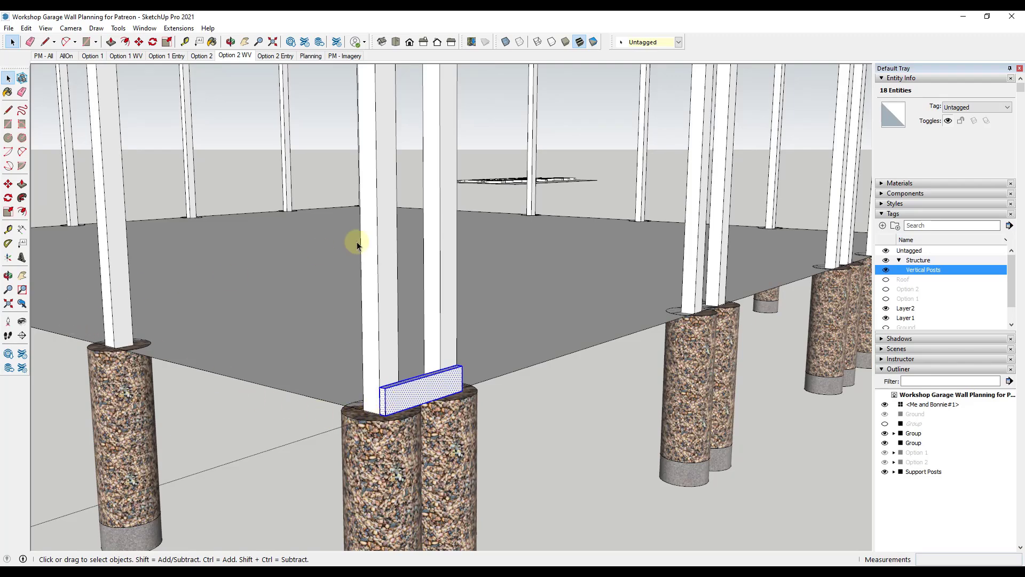
pyautogui.rightClick(398, 397)
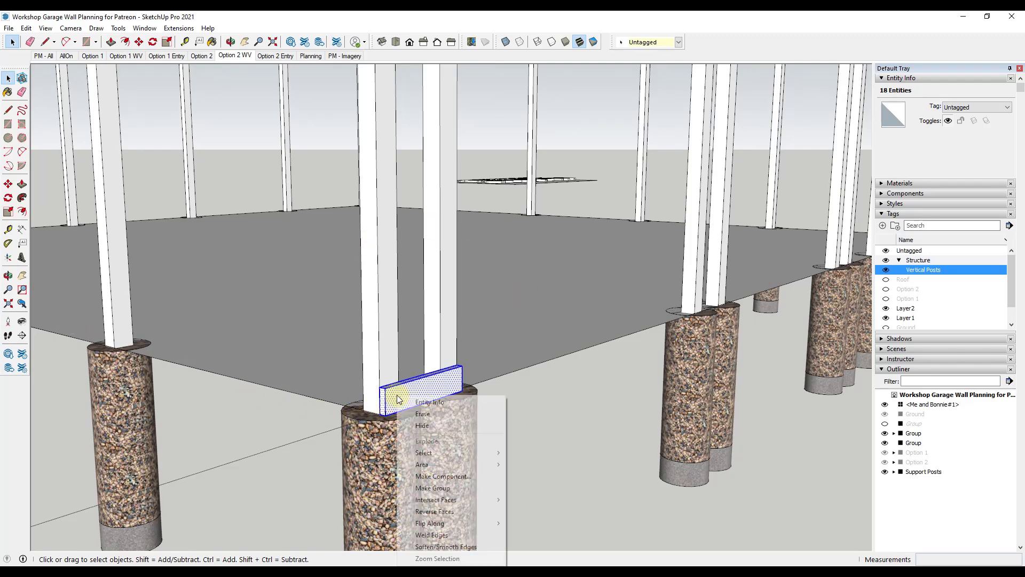
pyautogui.click(433, 488)
# Rotate a copy of the short board about its corner end so it runs along the adjacent wall line.
pyautogui.moveTo(396, 381); pyautogui.dragTo(354, 372, button='middle')
pyautogui.press('q')
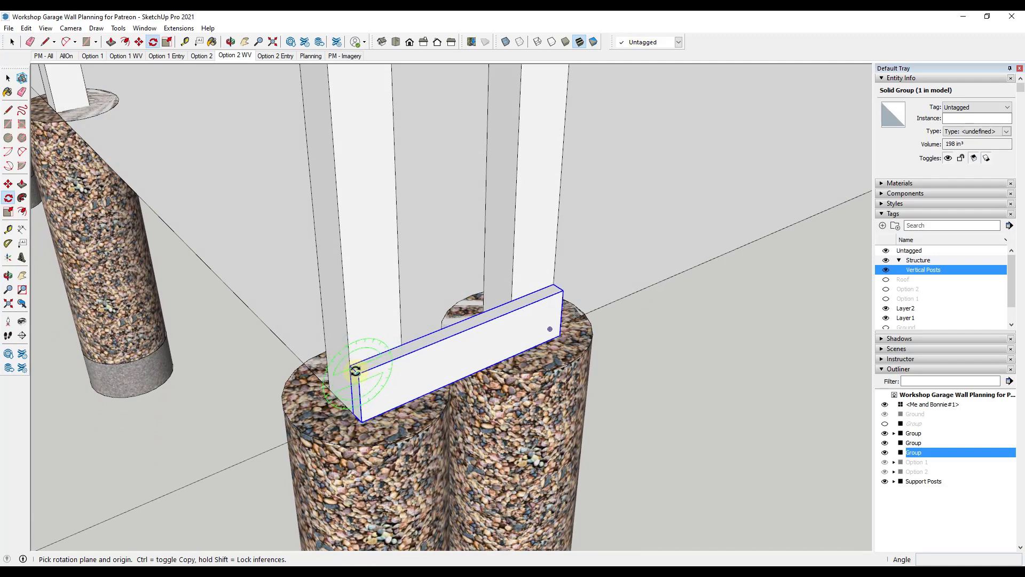
pyautogui.click(359, 373)
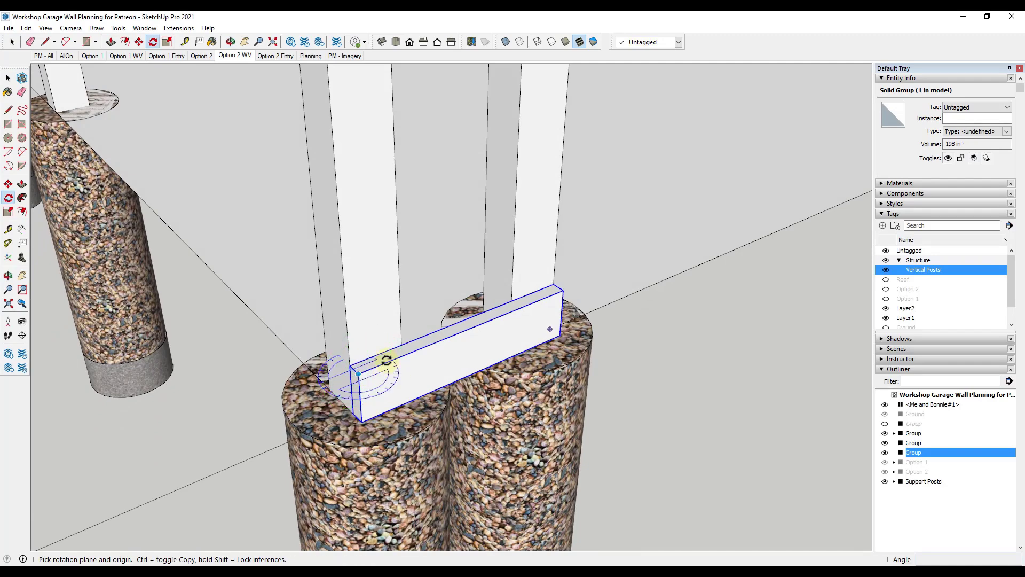
pyautogui.click(562, 289)
pyautogui.click(249, 264)
# Open the rotated board copy for editing and Push/Pull its end along the post row to the far corner post.
pyautogui.moveTo(126, 293); pyautogui.dragTo(739, 120, button='middle')
pyautogui.scroll(-1, 496, 374)
pyautogui.press('space')
pyautogui.doubleClick(485, 377)
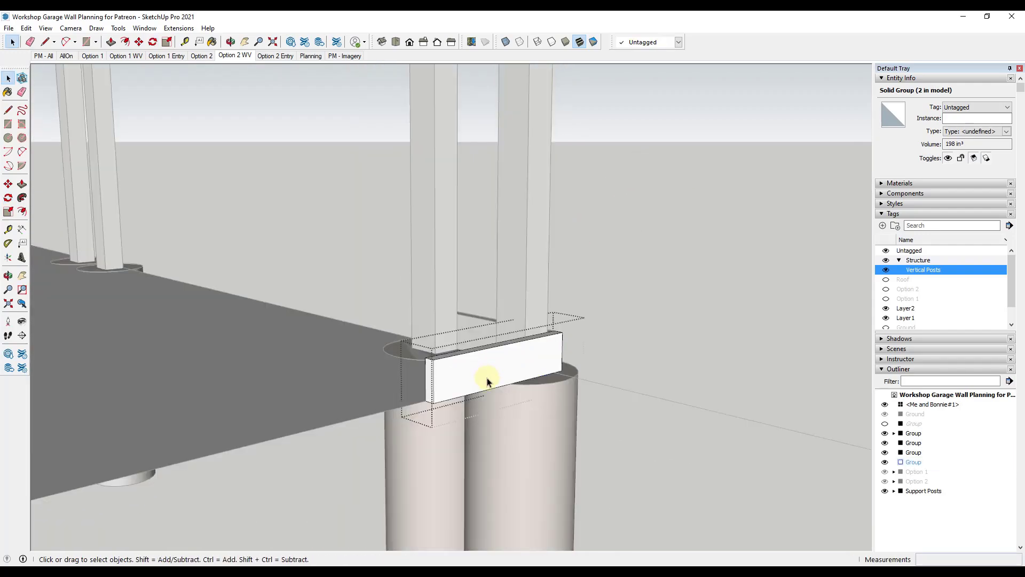
pyautogui.press('p')
pyautogui.click(430, 376)
pyautogui.scroll(-8, 430, 375)
pyautogui.keyDown('shift'); pyautogui.moveTo(428, 373); pyautogui.dragTo(774, 305, button='middle'); pyautogui.keyUp('shift')
pyautogui.click(302, 441)
# Model another 1.5 by 5.5 inch base board from the far corner along the next row of posts and group it.
pyautogui.scroll(3, 301, 445)
pyautogui.scroll(2, 301, 444)
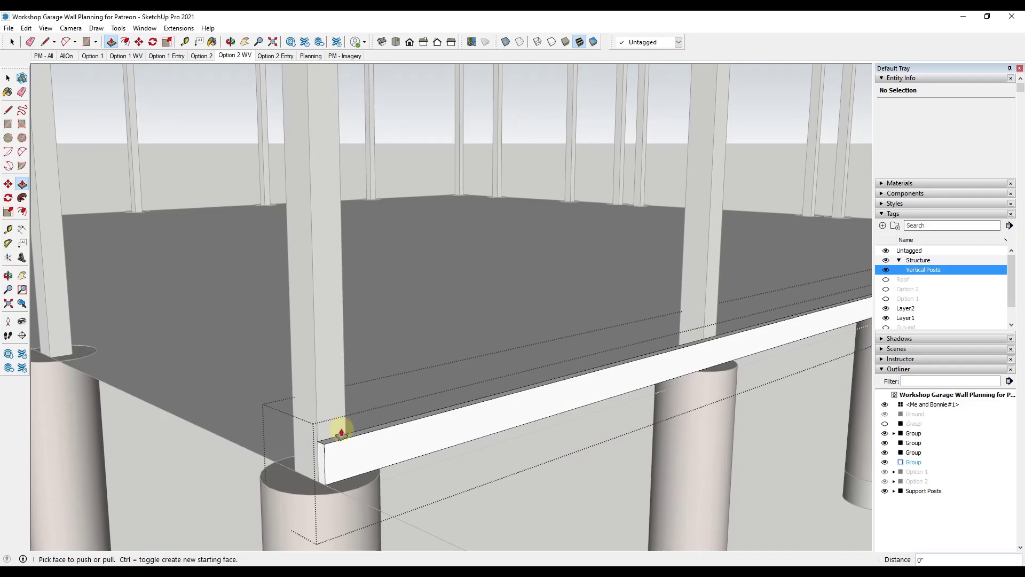
pyautogui.scroll(1, 342, 425)
pyautogui.press('l')
pyautogui.click(313, 440)
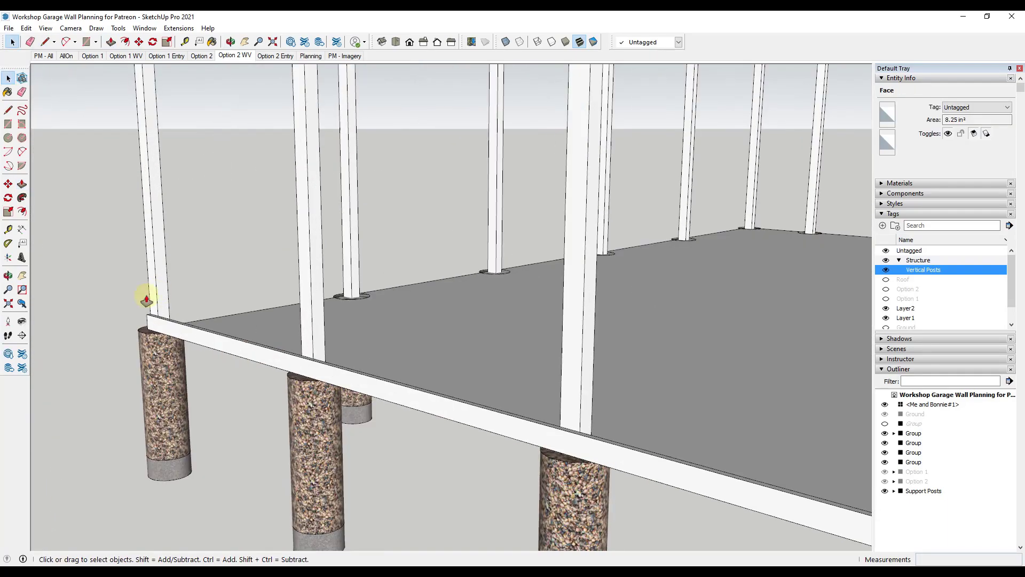
pyautogui.rightClick(201, 336)
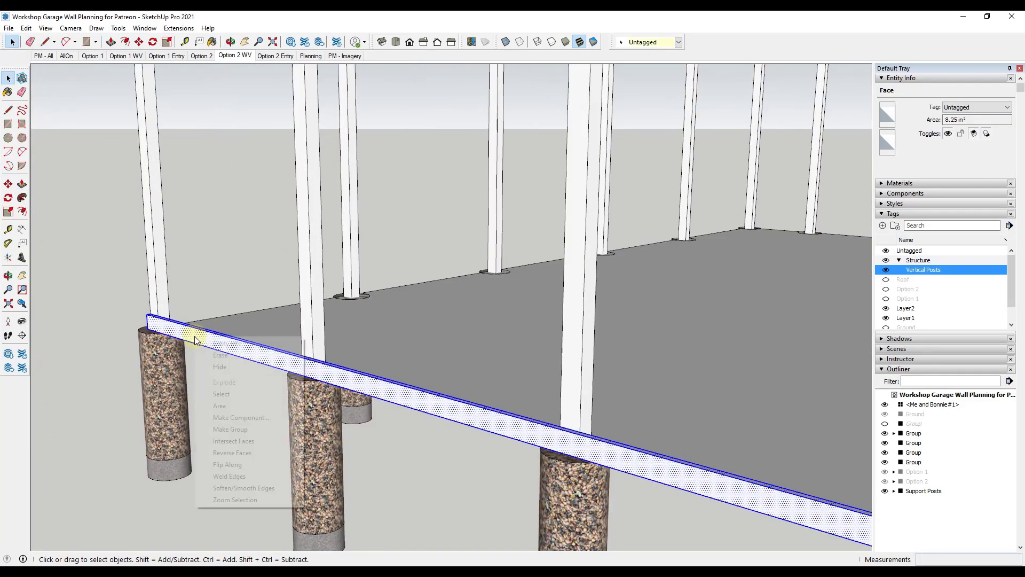
pyautogui.click(224, 425)
# Model and group a base board along the following side's posts, and copy the short board onto the front's free-standing post pair.
pyautogui.moveTo(224, 426); pyautogui.dragTo(591, 408, button='middle')
pyautogui.scroll(3, 585, 406)
pyautogui.press('l')
pyautogui.scroll(2, 585, 407)
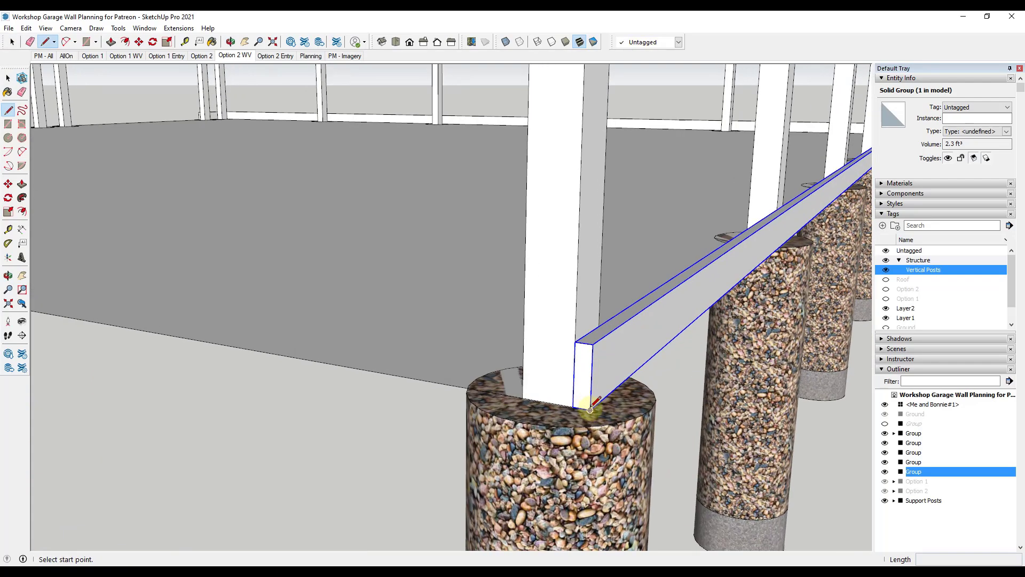
pyautogui.click(590, 410)
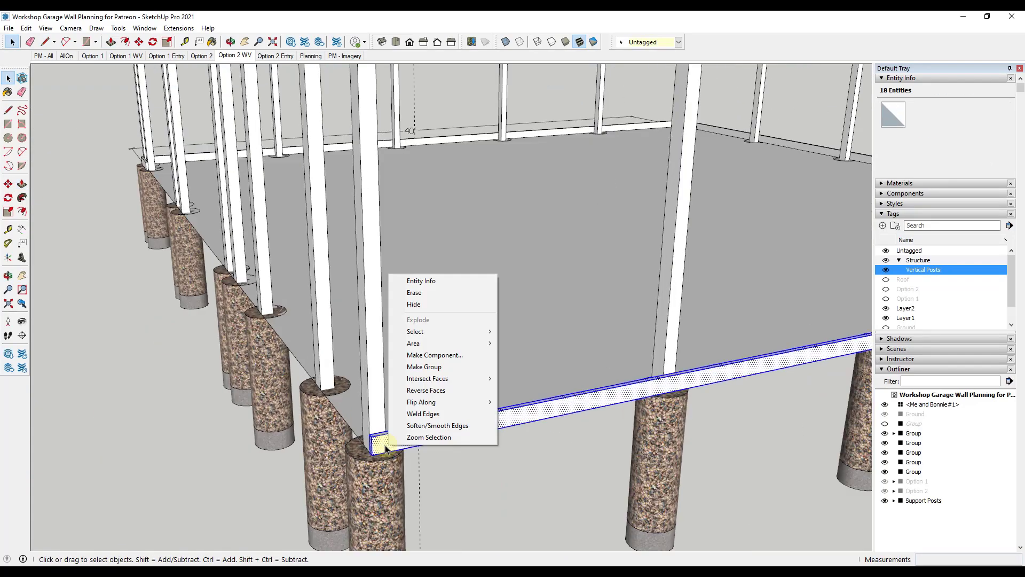
pyautogui.press('m')
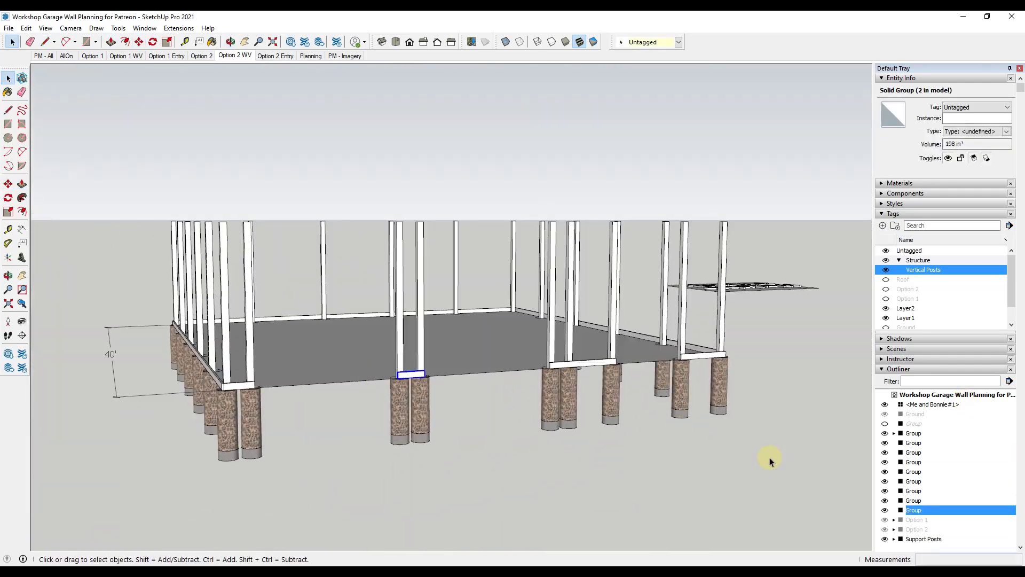
# Select all seven base boards around the perimeter, without the posts, and make them one group.
pyautogui.moveTo(237, 329); pyautogui.dragTo(744, 383)
pyautogui.keyDown('shift'); pyautogui.click(401, 377); pyautogui.keyUp('shift')
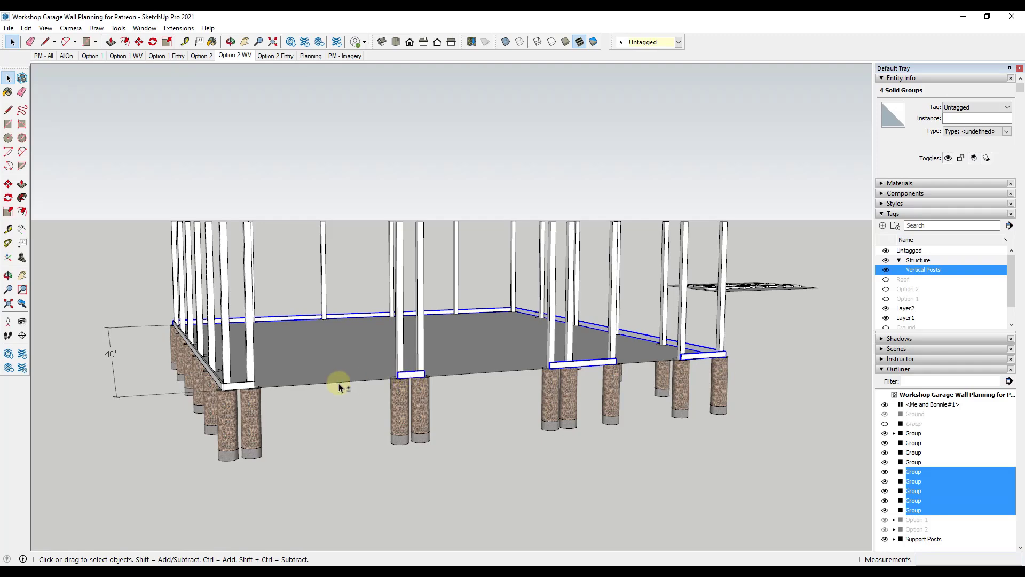
pyautogui.keyDown('shift'); pyautogui.click(235, 384); pyautogui.keyUp('shift')
pyautogui.keyDown('shift'); pyautogui.click(219, 383); pyautogui.keyUp('shift')
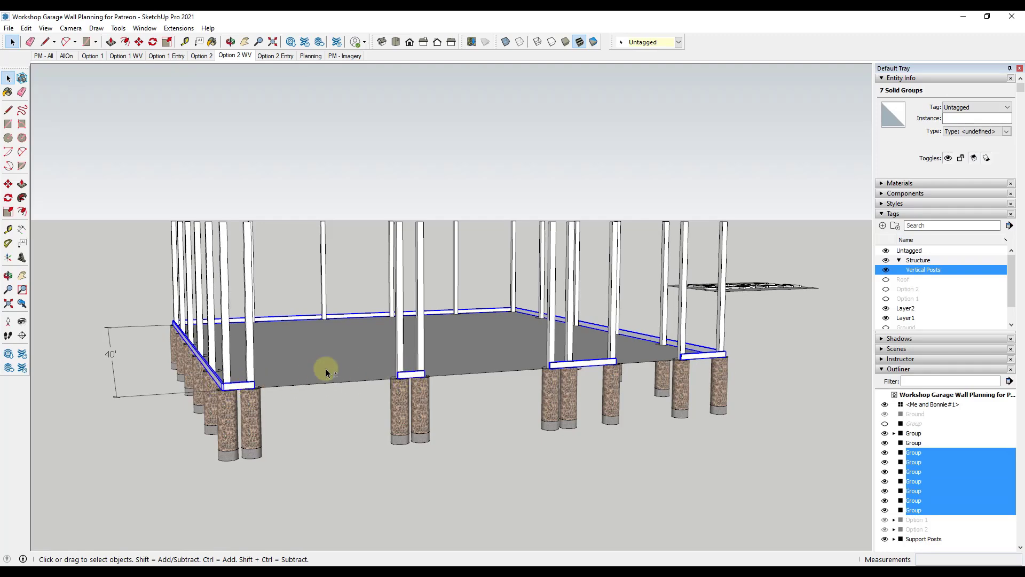
pyautogui.moveTo(487, 347); pyautogui.dragTo(566, 358, button='middle')
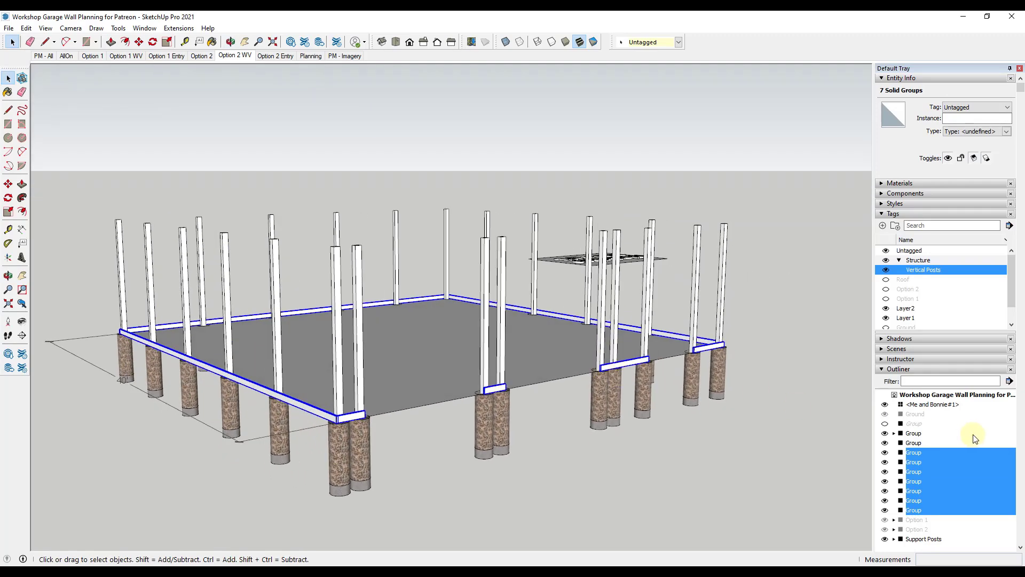
pyautogui.rightClick(923, 459)
pyautogui.click(959, 369)
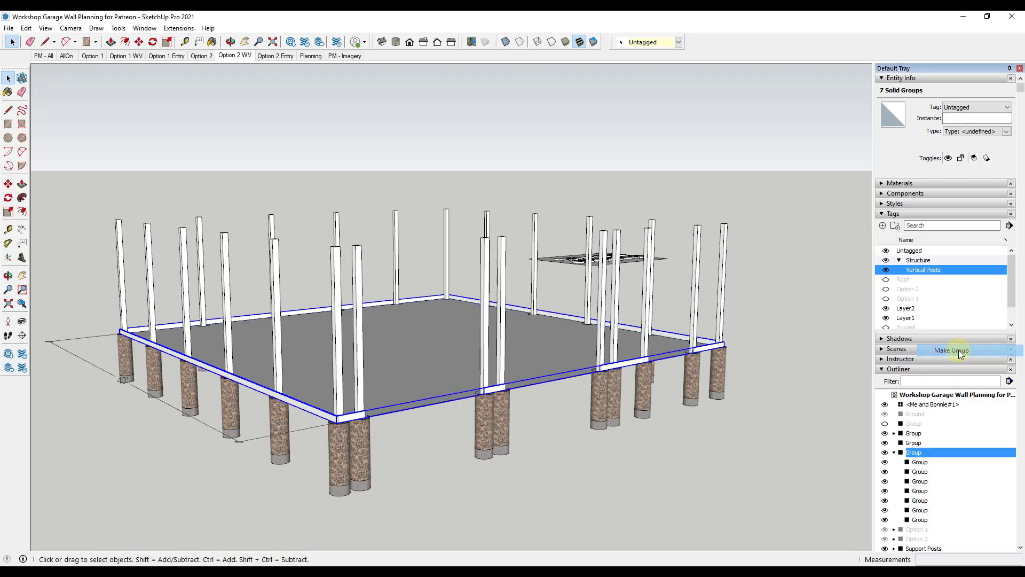
# Rename the new base board group as Perimeter Base.
pyautogui.rightClick(918, 451)
pyautogui.click(944, 442)
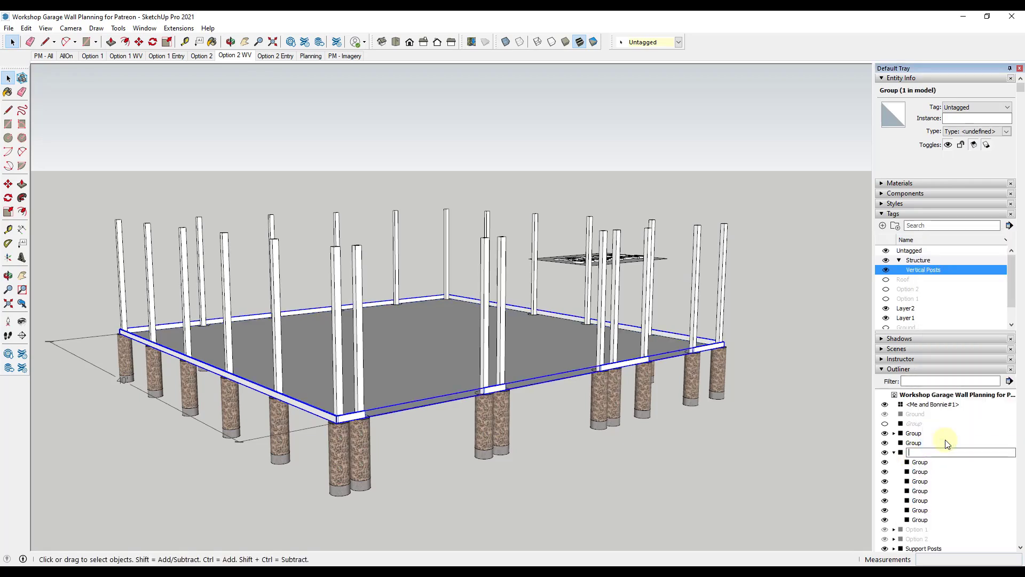
pyautogui.write('Perimeter Base')
pyautogui.press('Return')
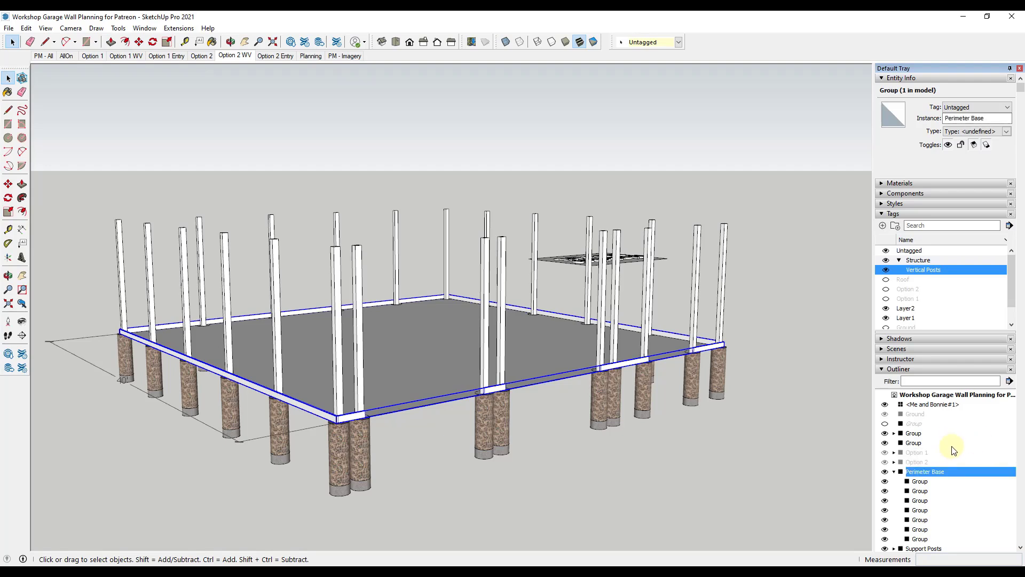
# Create a Perimeter Base tag in the Structure folder and assign the group to it, checking it by toggling the tag's visibility.
pyautogui.click(882, 225)
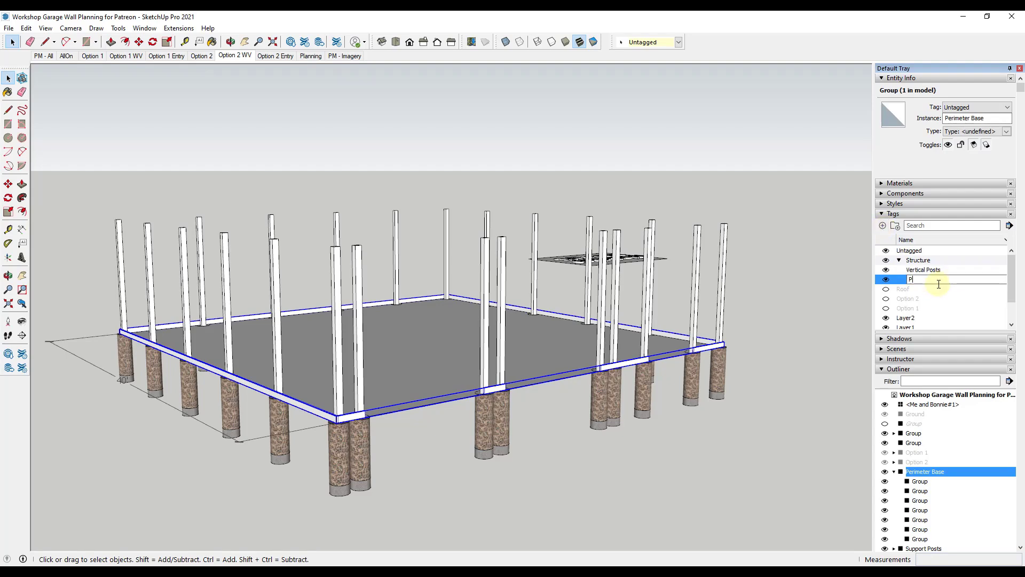
pyautogui.write('Perimeter Base')
pyautogui.press('Return')
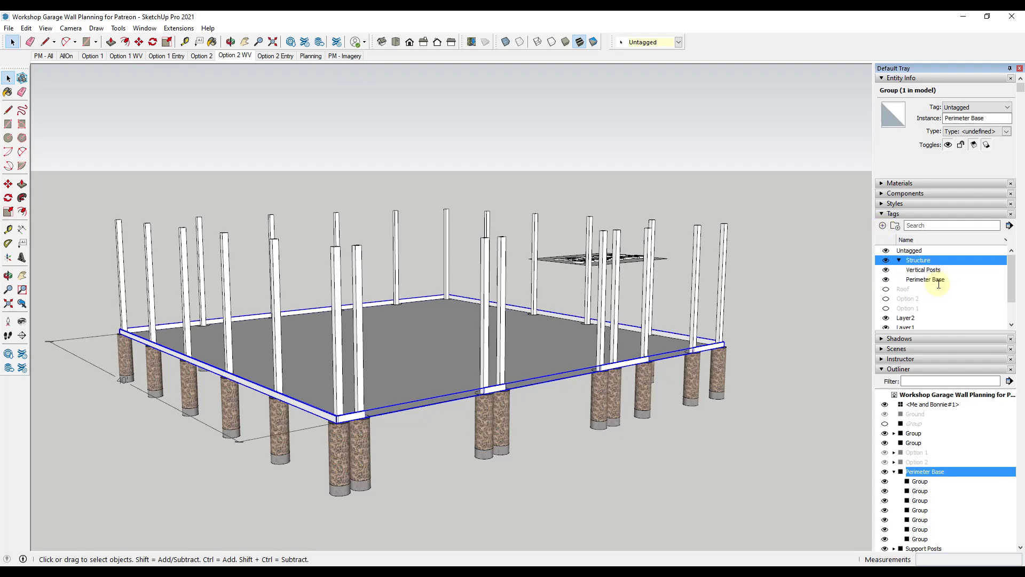
pyautogui.click(923, 285)
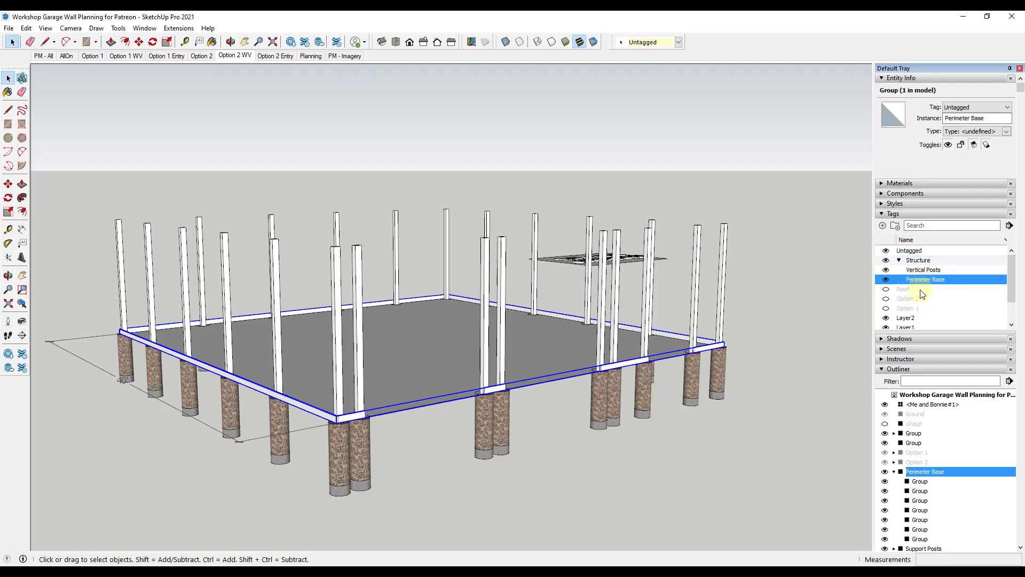
pyautogui.click(677, 42)
pyautogui.click(644, 113)
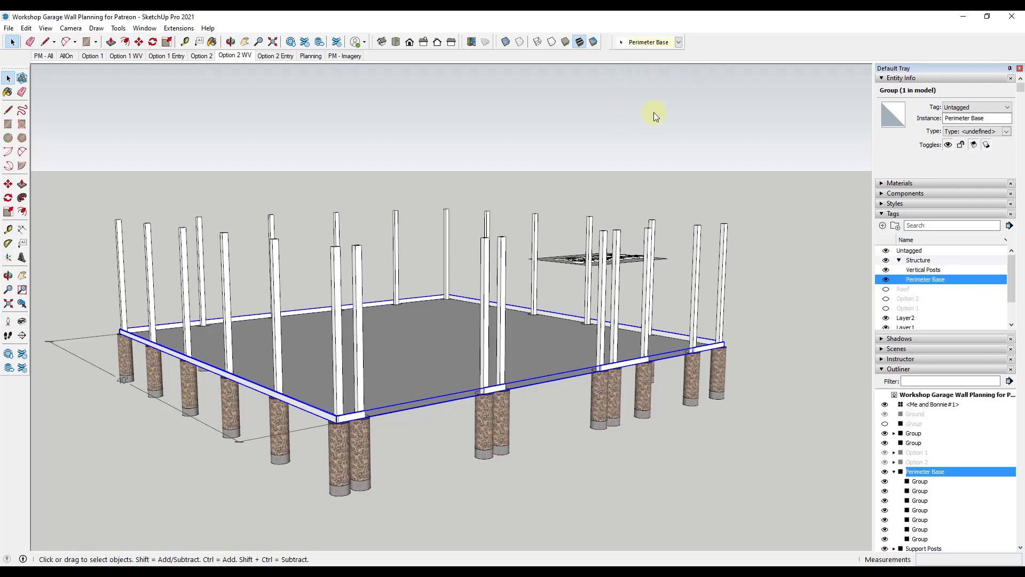
pyautogui.click(886, 279)
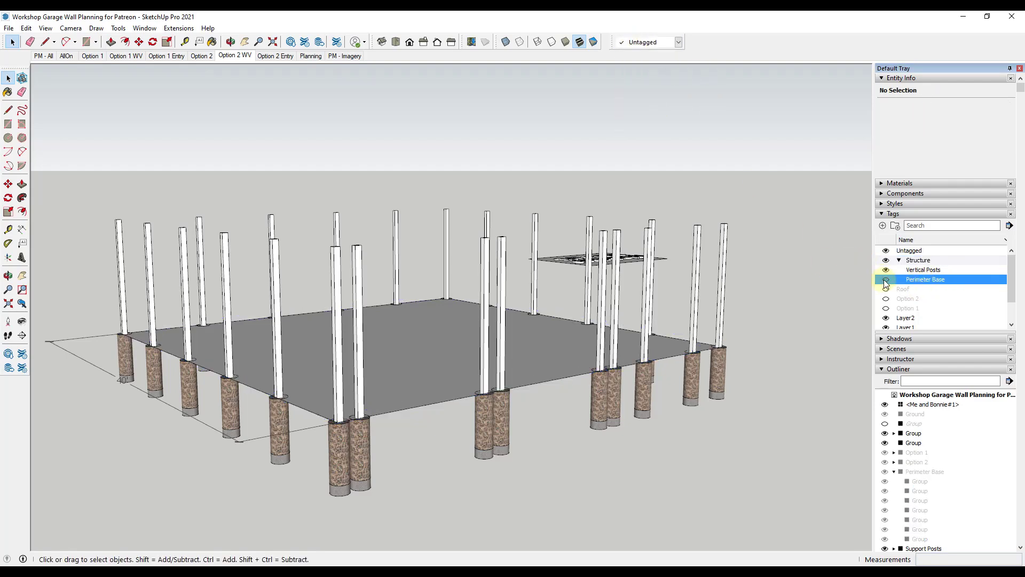
pyautogui.click(886, 280)
# Copy the Perimeter Base group straight up along the posts to form the first row of girts.
pyautogui.click(341, 420)
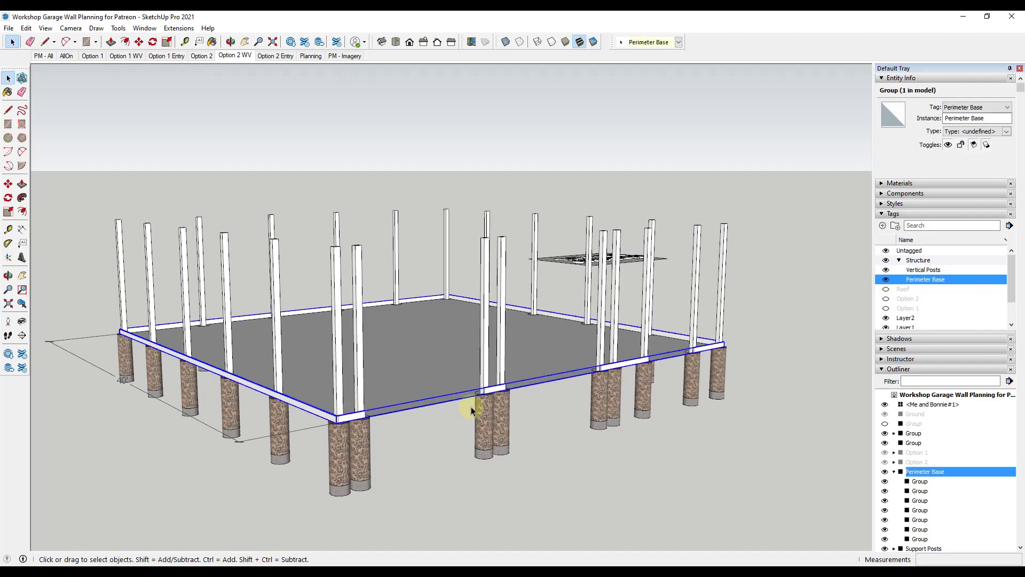
pyautogui.moveTo(515, 359); pyautogui.dragTo(363, 300, button='middle')
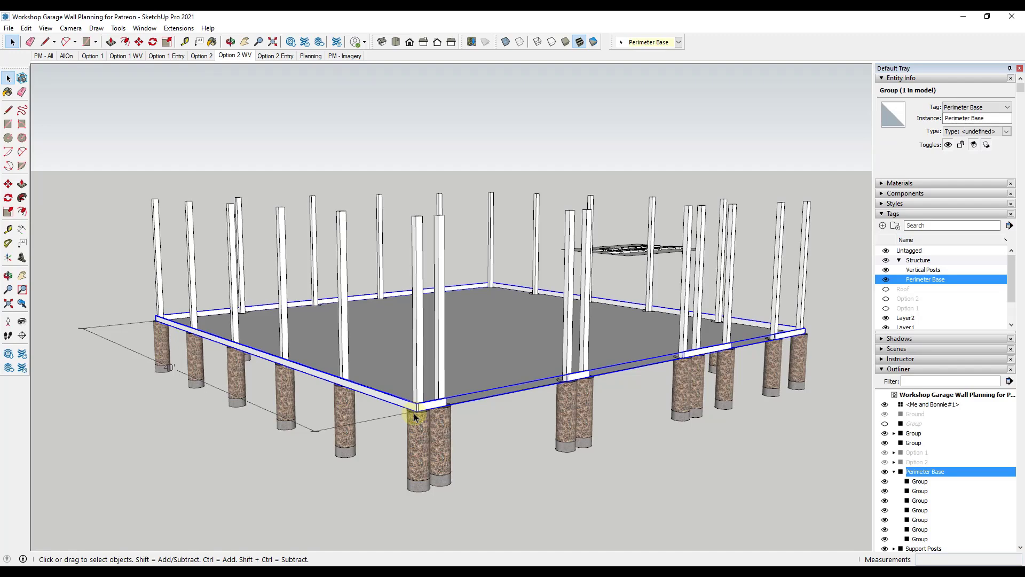
pyautogui.scroll(6, 418, 418)
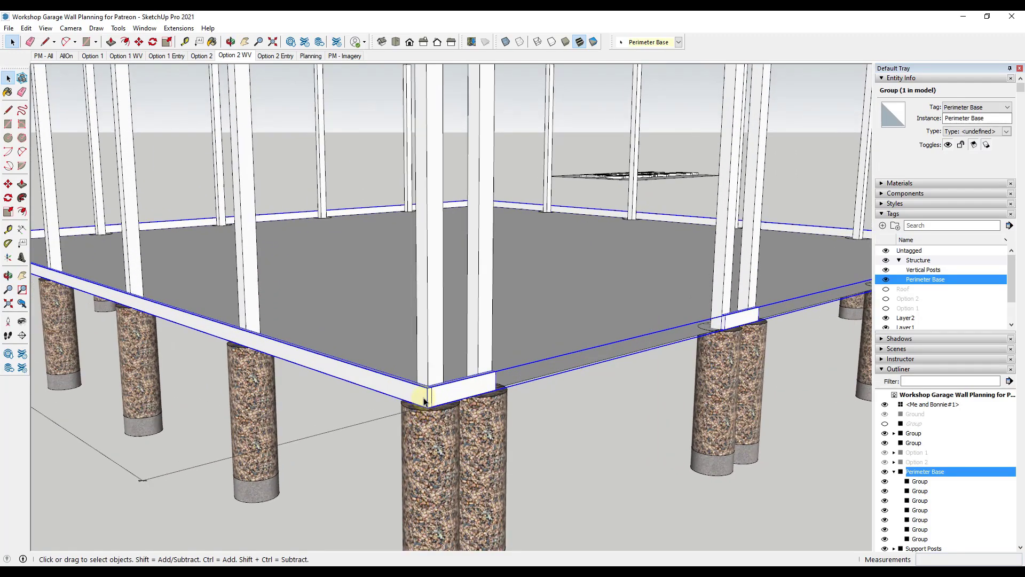
pyautogui.press('m')
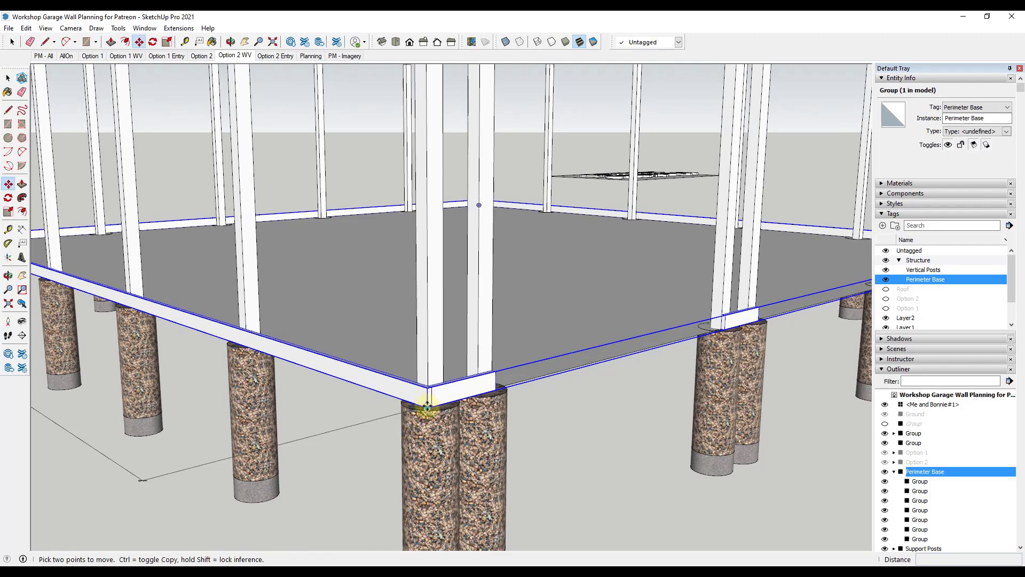
pyautogui.press('ctrl')
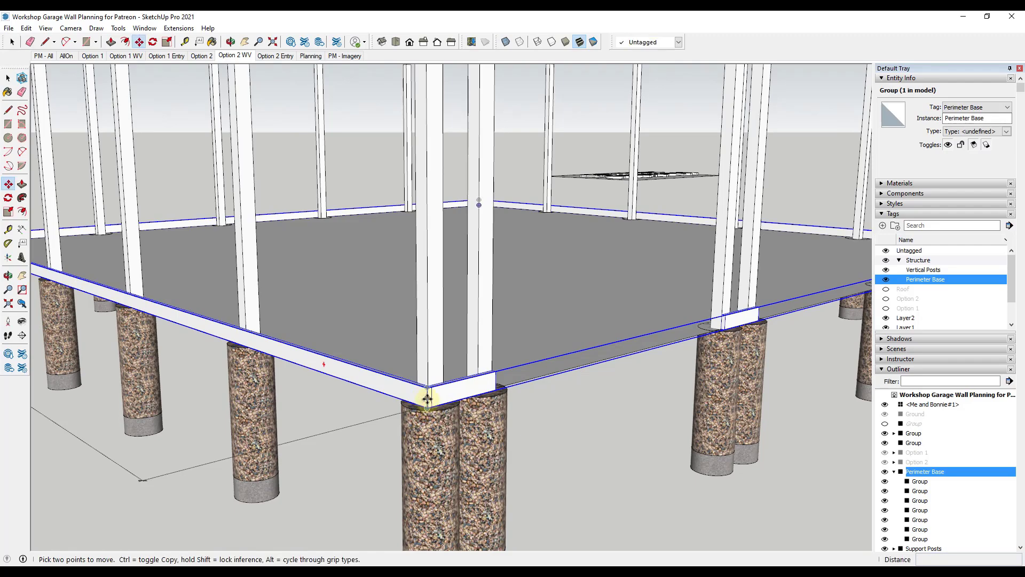
pyautogui.click(427, 407)
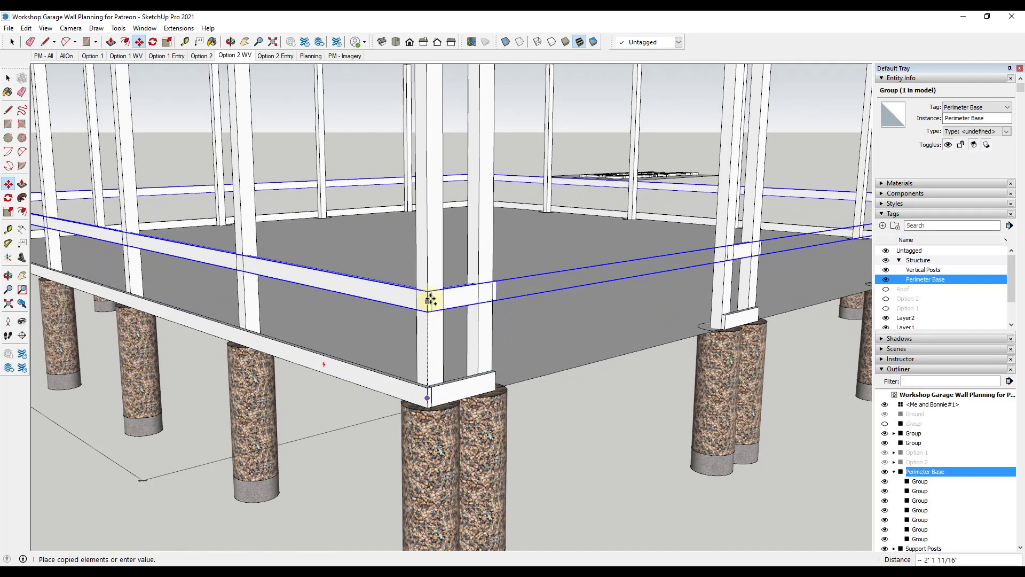
pyautogui.moveTo(428, 293); pyautogui.dragTo(393, 259, button='middle')
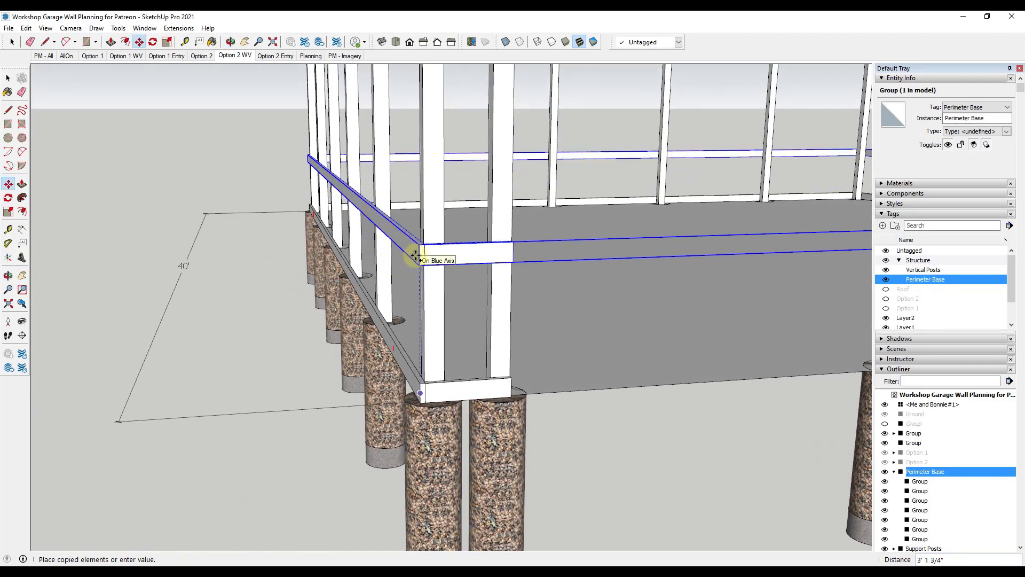
pyautogui.click(415, 257)
pyautogui.moveTo(423, 259); pyautogui.dragTo(489, 311, button='middle')
pyautogui.press('space')
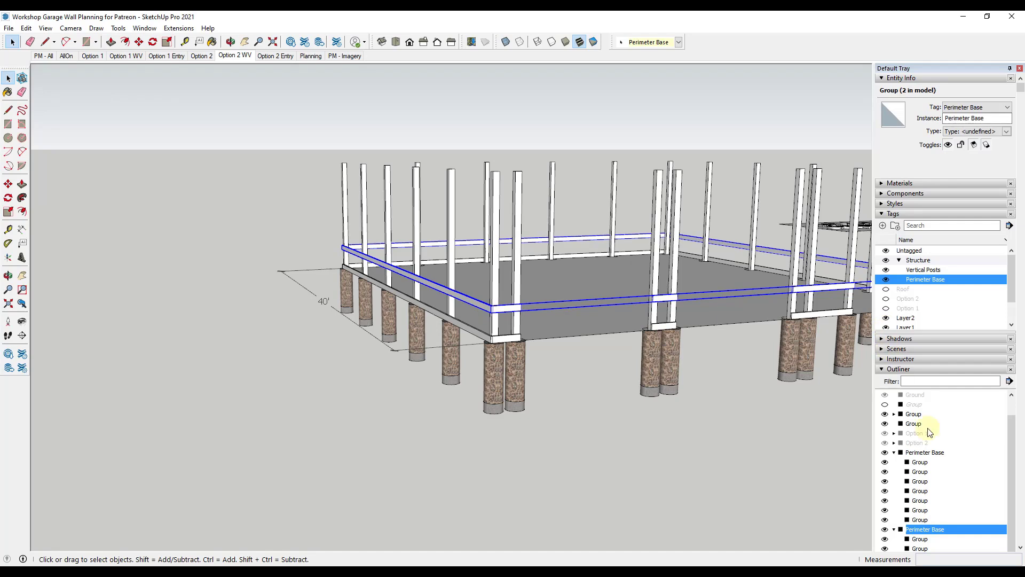
# Rename the raised copy of the Perimeter Base group as Girt Framing.
pyautogui.click(894, 453)
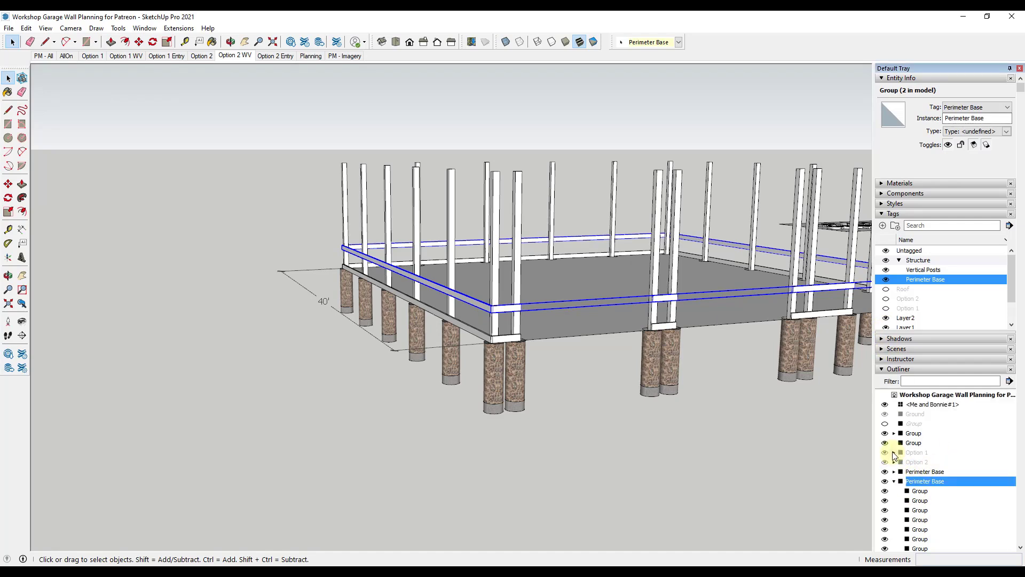
pyautogui.rightClick(917, 486)
pyautogui.click(953, 476)
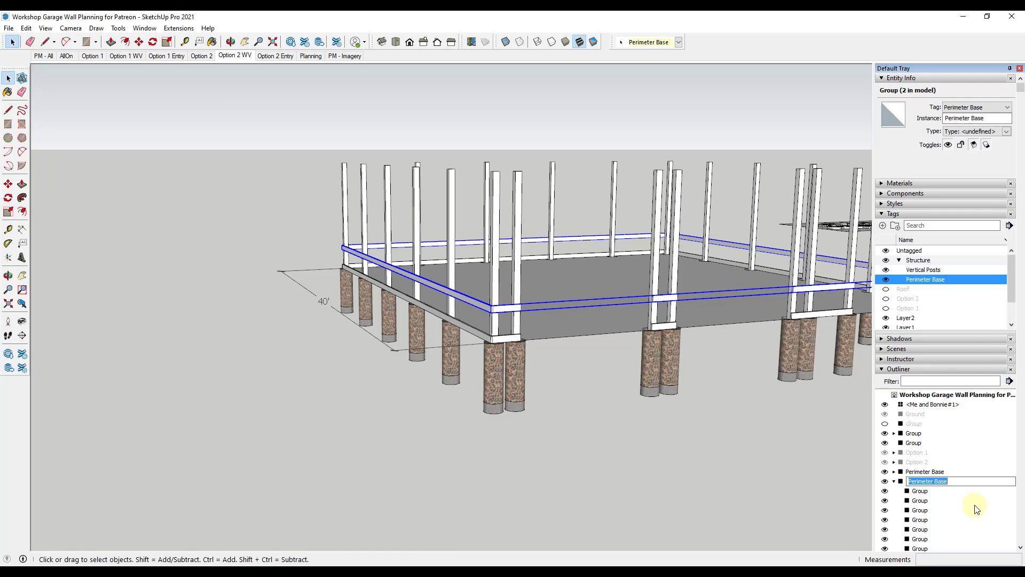
pyautogui.write('Girt Framing')
pyautogui.press('Return')
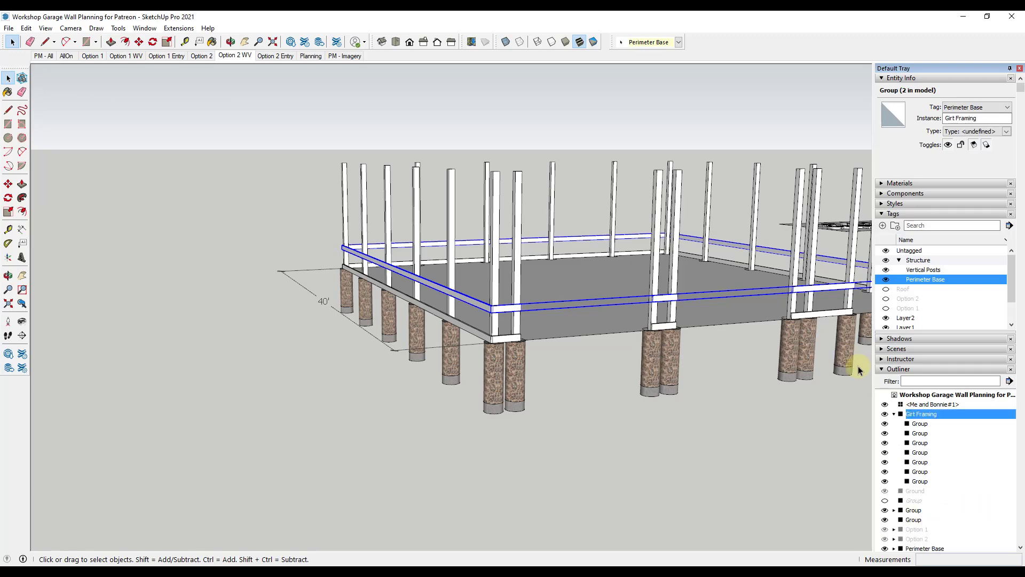
# Copy the Girt Framing group 24 inches straight up the posts.
pyautogui.scroll(3, 490, 312)
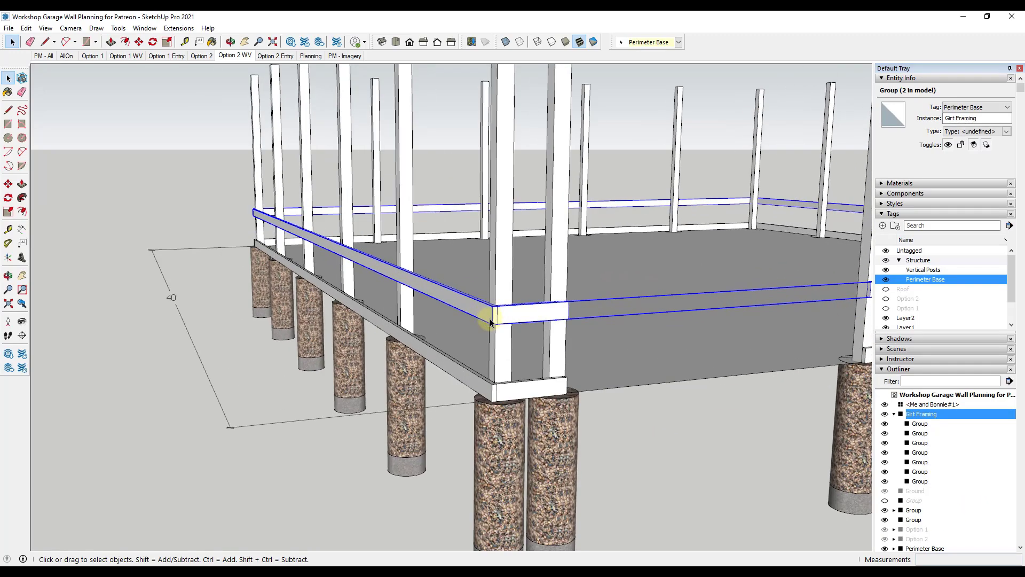
pyautogui.press('m')
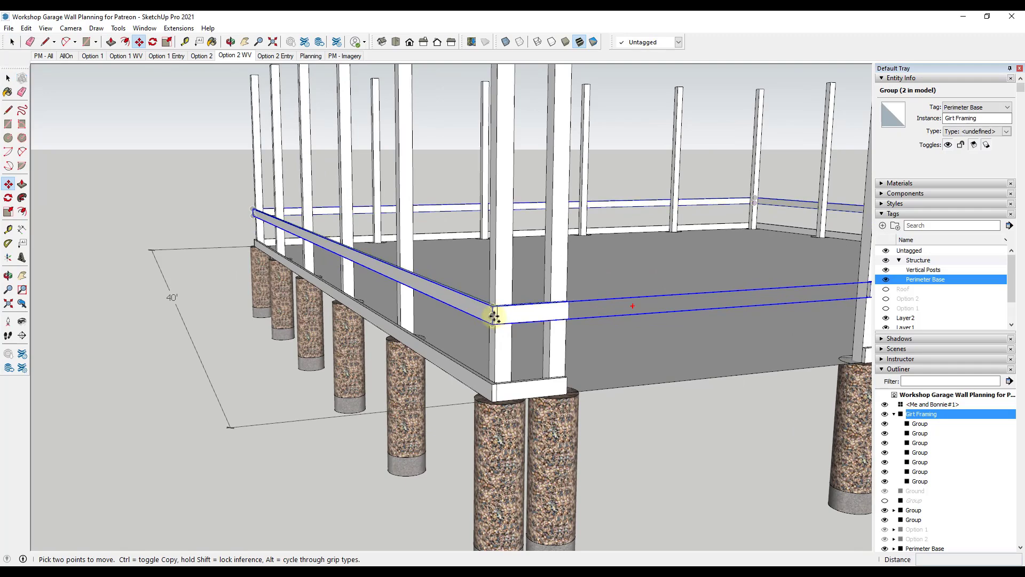
pyautogui.click(493, 315)
pyautogui.press('ctrl')
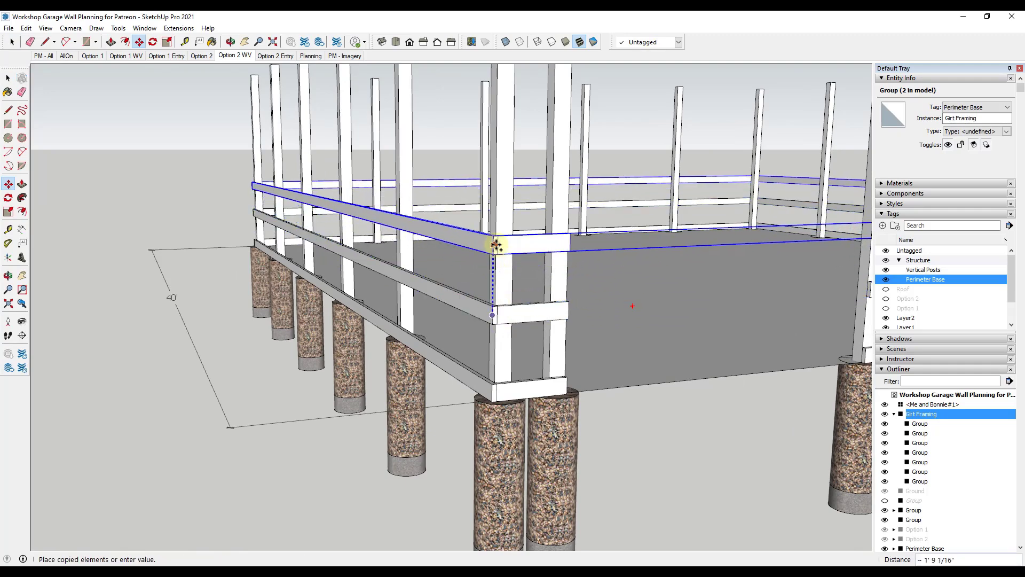
pyautogui.write('24')
pyautogui.press('Return')
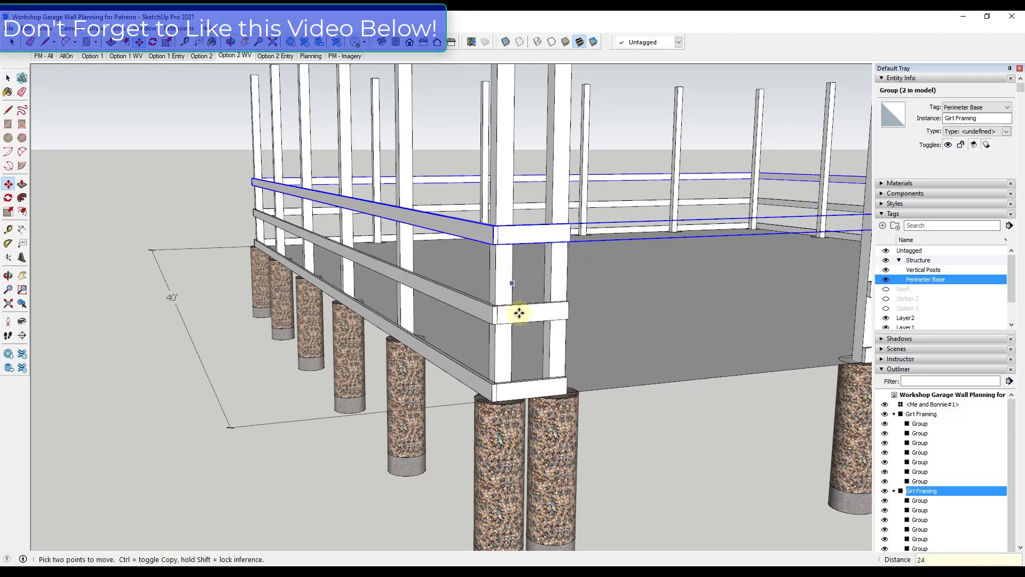
# Array the 24-inch girt copy up the posts, trying five copies and settling on four.
pyautogui.scroll(-3, 498, 296)
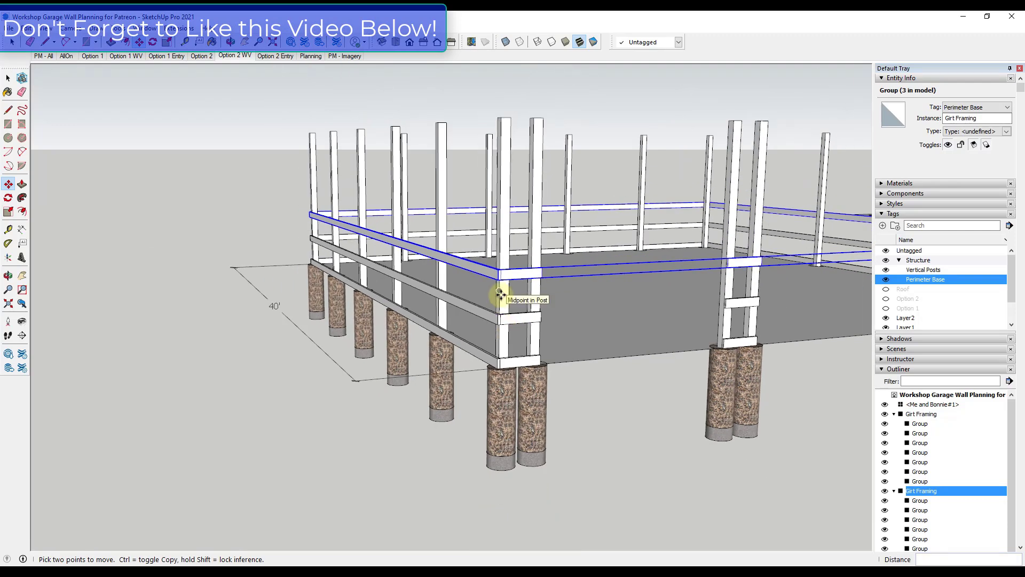
pyautogui.write('*5')
pyautogui.press('Return')
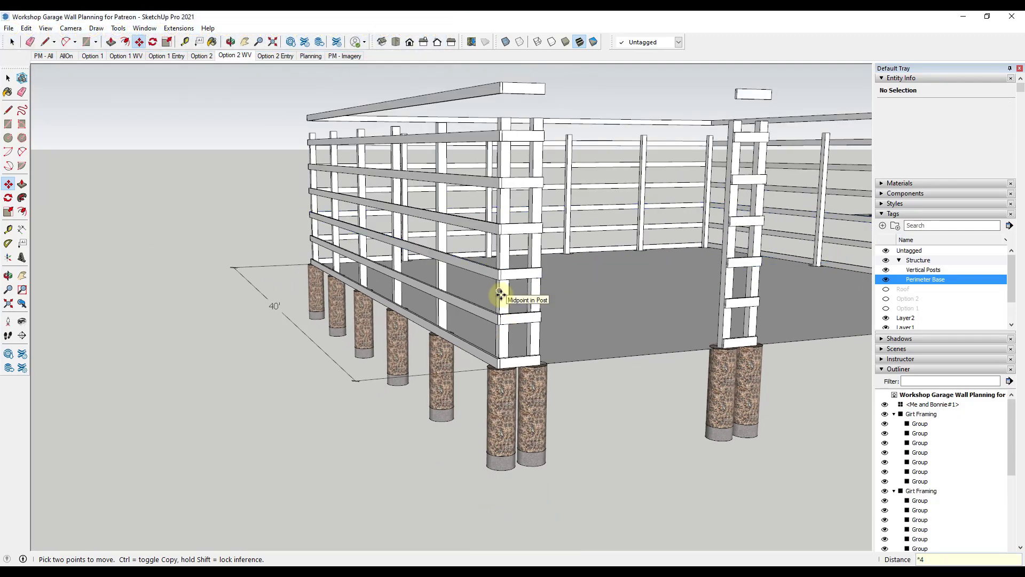
pyautogui.scroll(-5, 566, 243)
pyautogui.moveTo(530, 229); pyautogui.dragTo(550, 231, button='middle')
pyautogui.scroll(5, 694, 219)
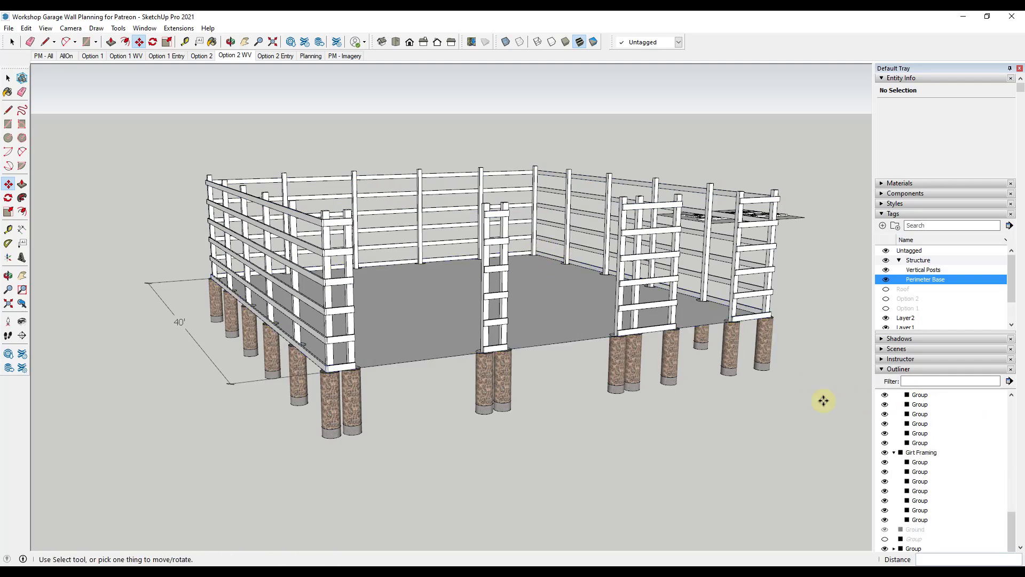
# Combine the five Girt Framing rows into one group and name it Girt Framing.
pyautogui.click(919, 414)
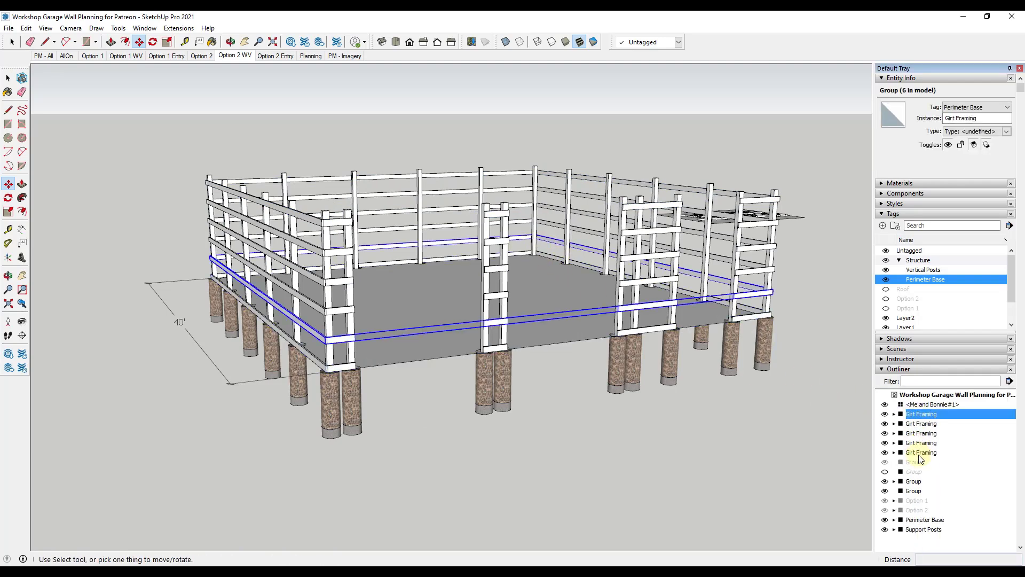
pyautogui.keyDown('shift'); pyautogui.click(919, 453); pyautogui.keyUp('shift')
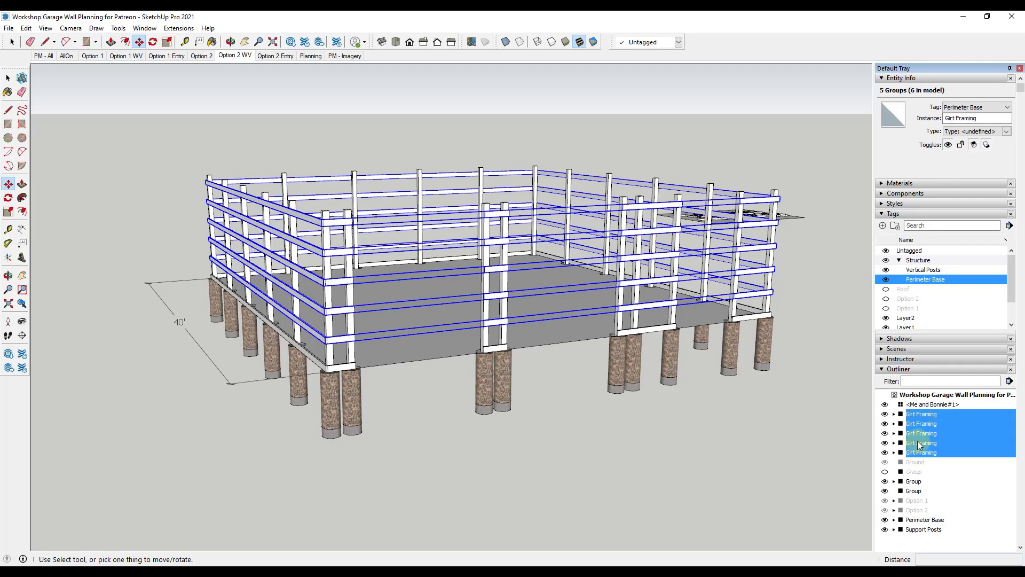
pyautogui.rightClick(919, 444)
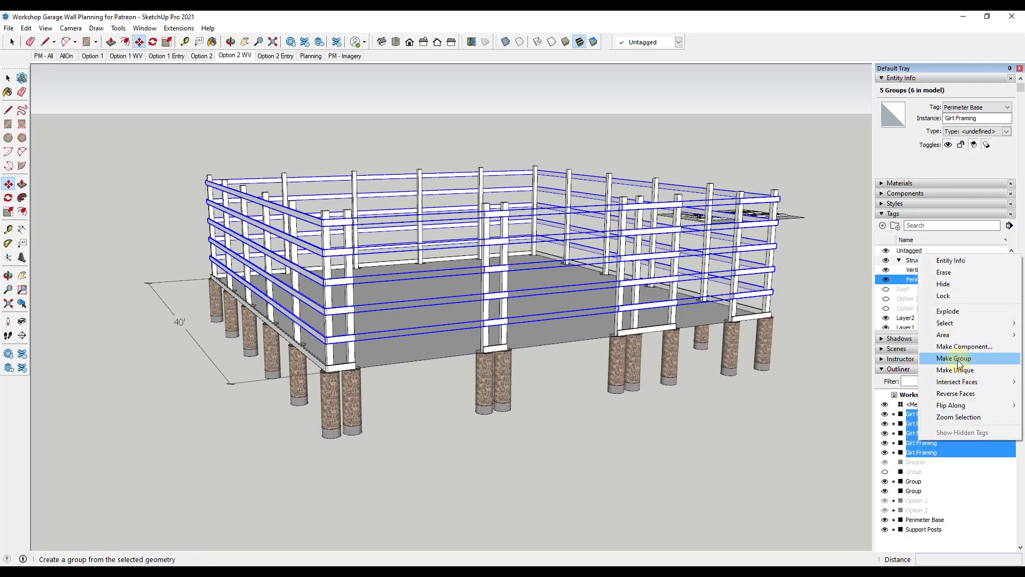
pyautogui.click(939, 358)
pyautogui.rightClick(909, 450)
pyautogui.click(923, 442)
pyautogui.write('Girt Framing')
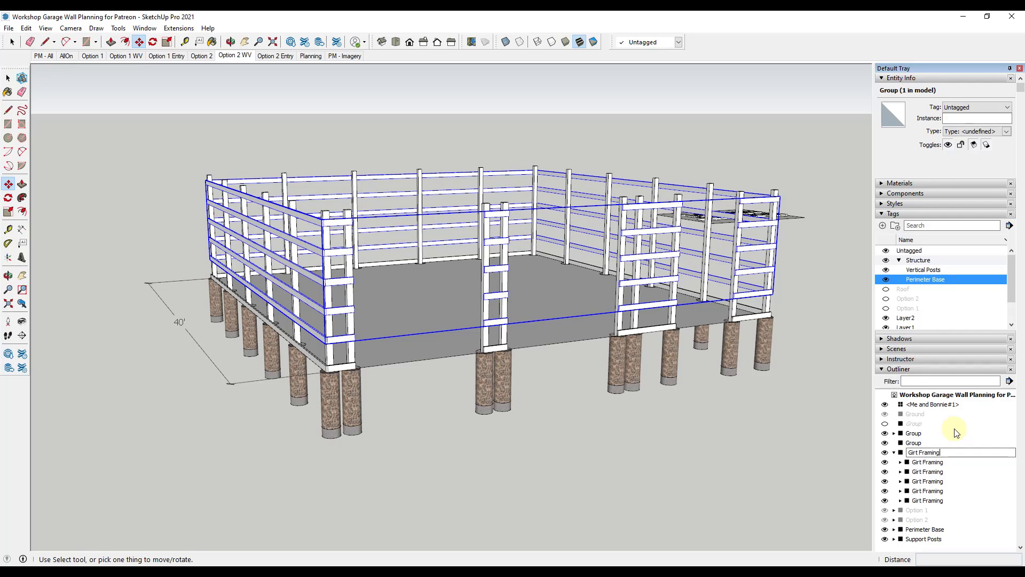
pyautogui.press('Return')
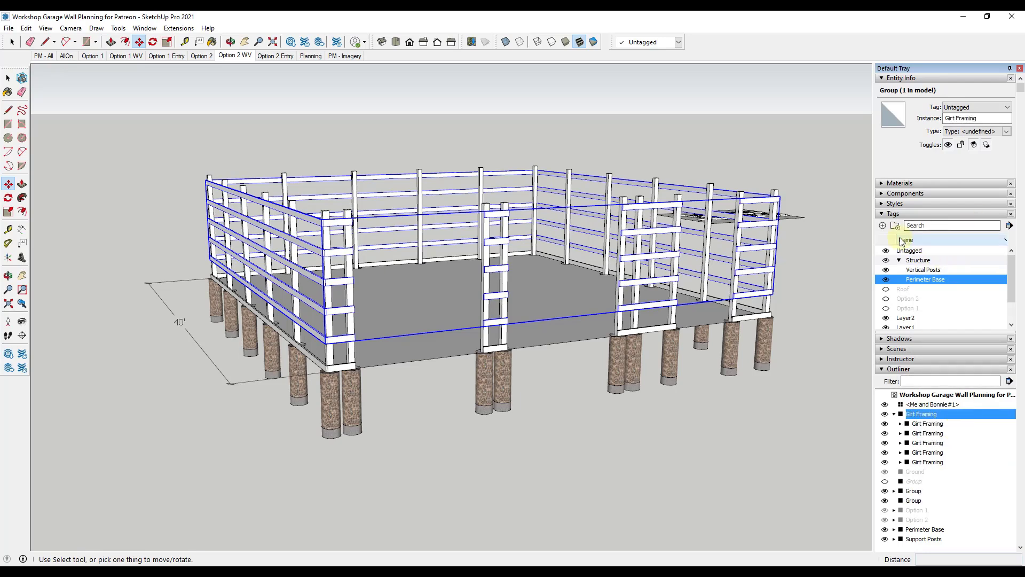
# Add a Girt Framing tag to the Structure tag folder and make it the active tag.
pyautogui.click(883, 225)
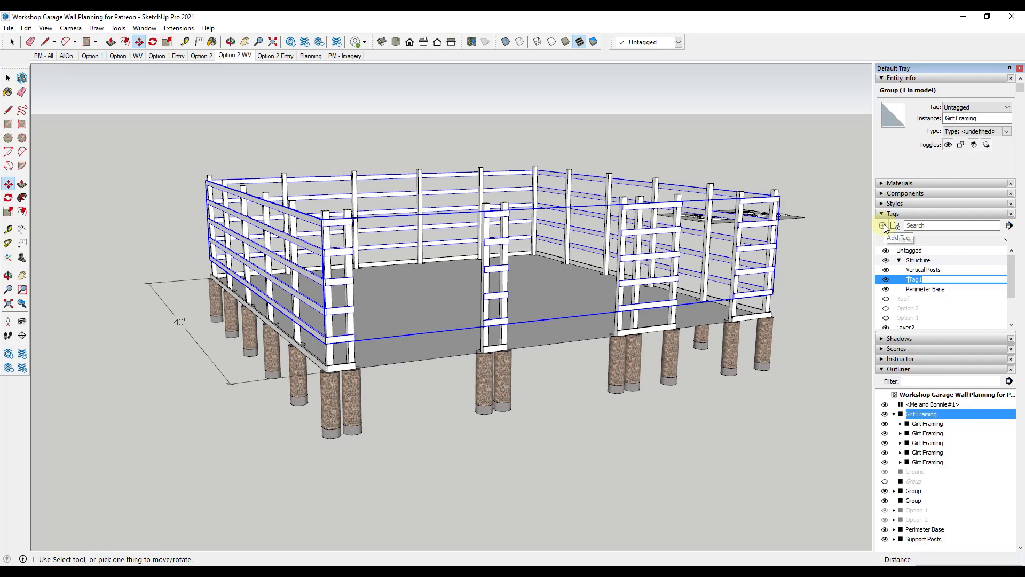
pyautogui.write('Girt Framing')
pyautogui.click(900, 260)
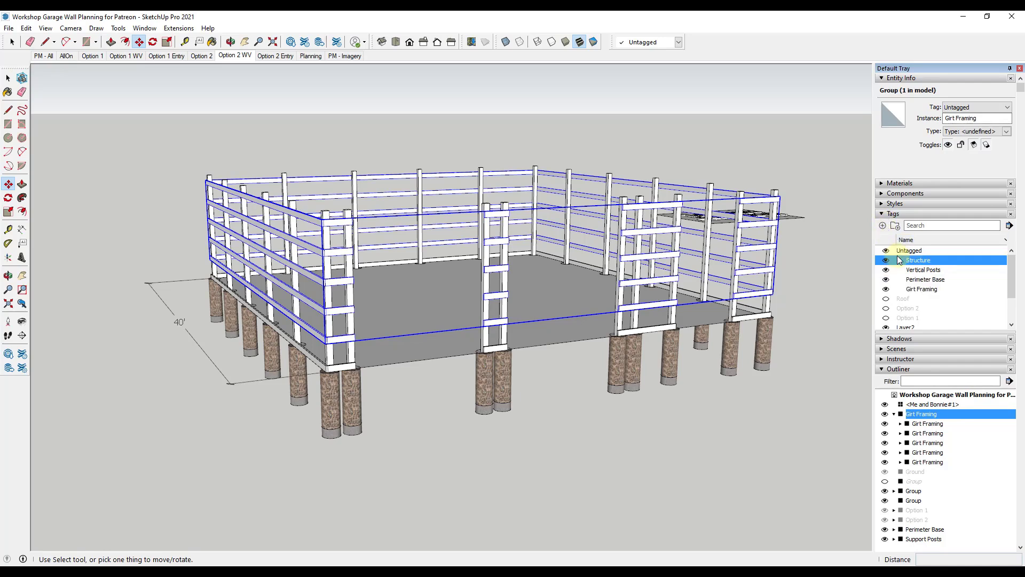
pyautogui.click(638, 42)
pyautogui.click(641, 70)
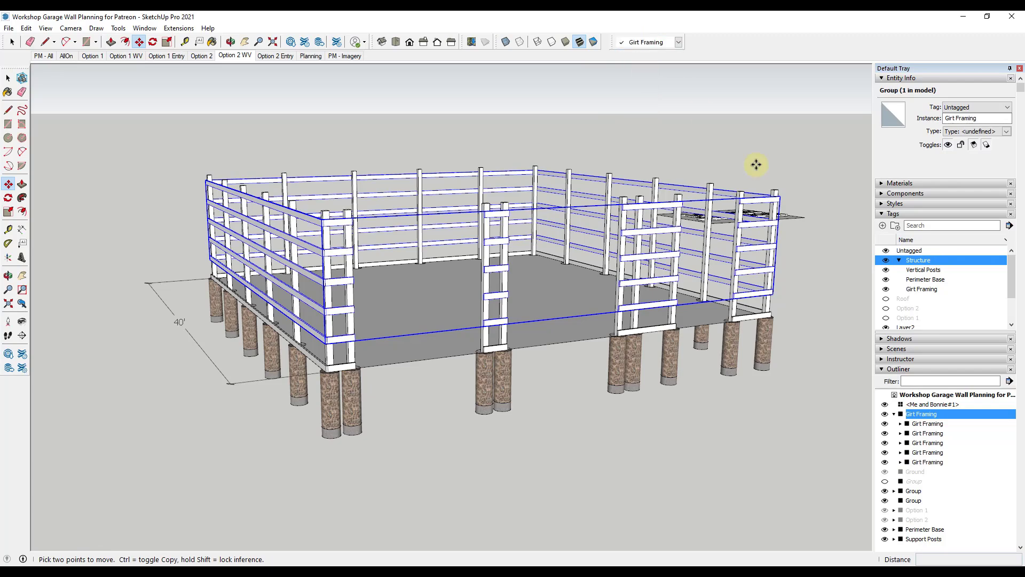
# Try to assign the Girt Framing tag to the five girt row groups nested inside the Girt Framing group.
pyautogui.click(926, 425)
pyautogui.keyDown('shift'); pyautogui.click(930, 460); pyautogui.keyUp('shift')
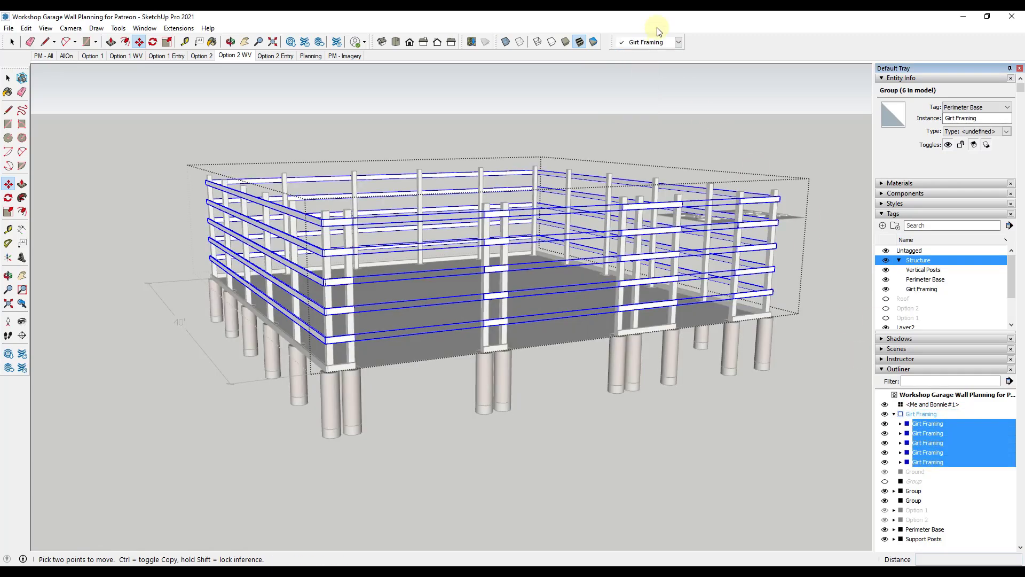
pyautogui.click(648, 44)
pyautogui.click(648, 44)
pyautogui.click(751, 127)
pyautogui.press('space')
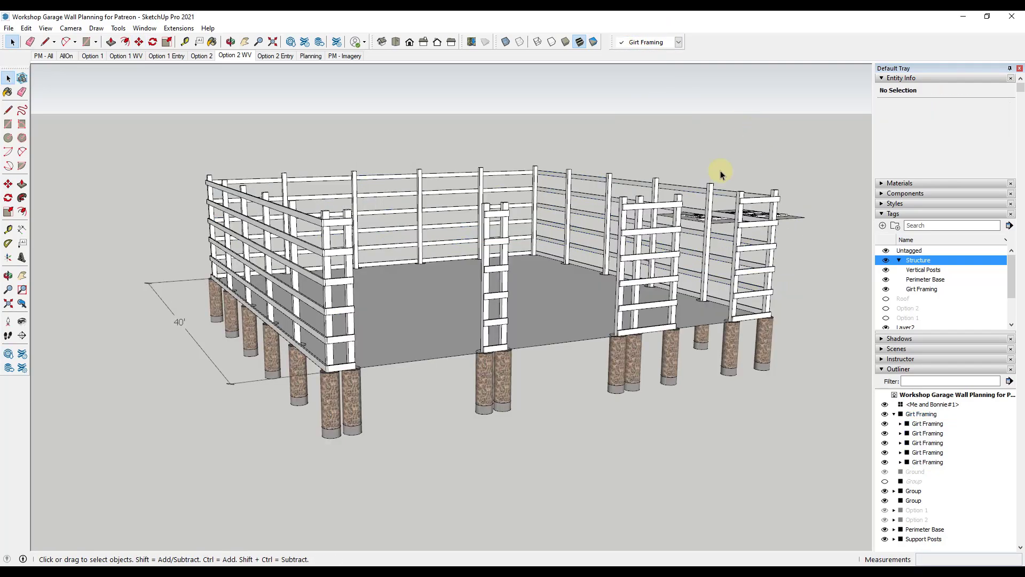
pyautogui.moveTo(720, 171); pyautogui.dragTo(618, 214, button='middle')
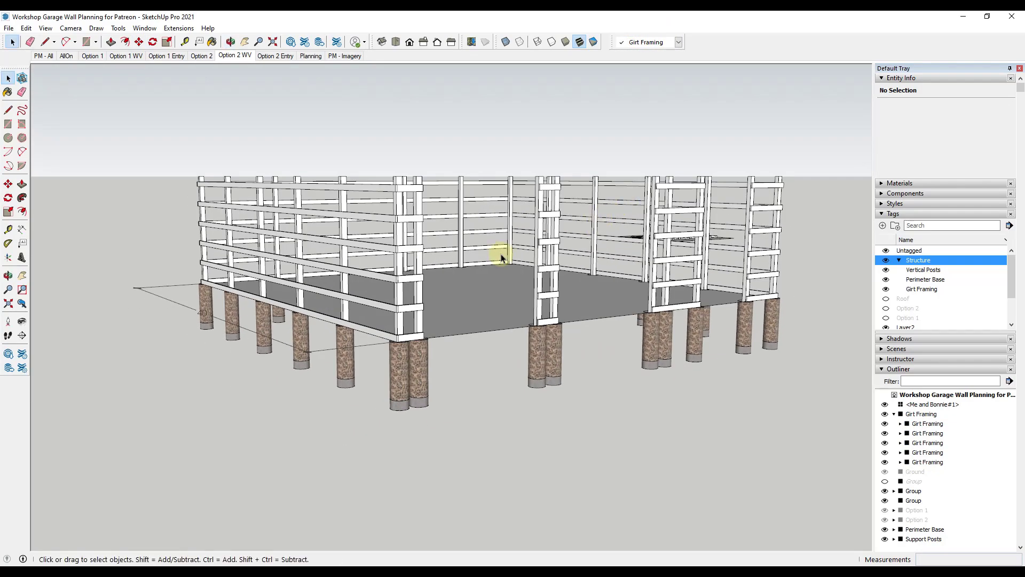
pyautogui.moveTo(513, 254); pyautogui.dragTo(614, 251, button='middle')
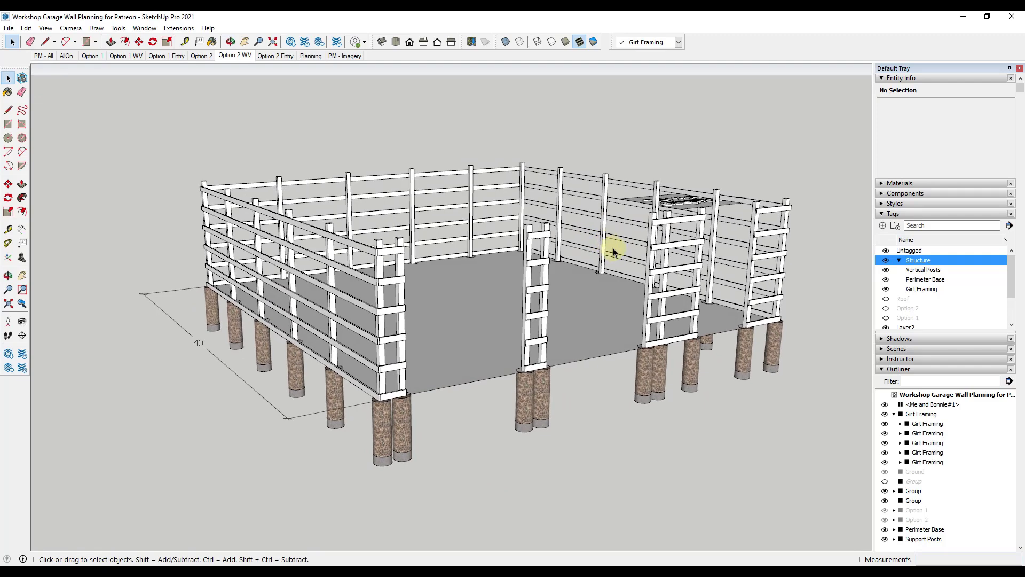
pyautogui.scroll(-3, 567, 279)
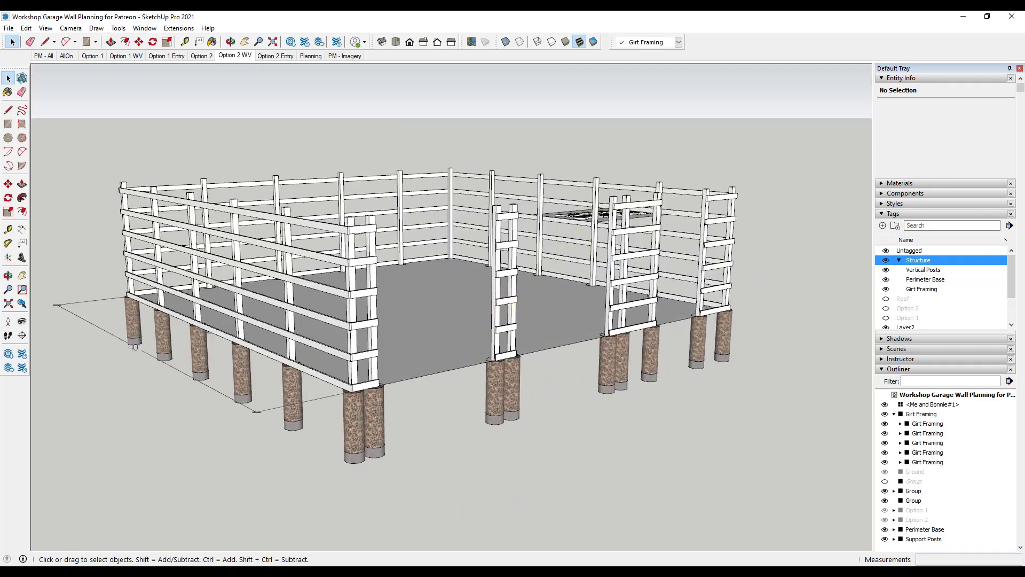
# Switch to the Excel estimate and add a right-aligned item named Perimeter Base (Treated) below the vertical columns in Division 06.
pyautogui.hotkey('alt', 'Tab')
pyautogui.click(311, 317)
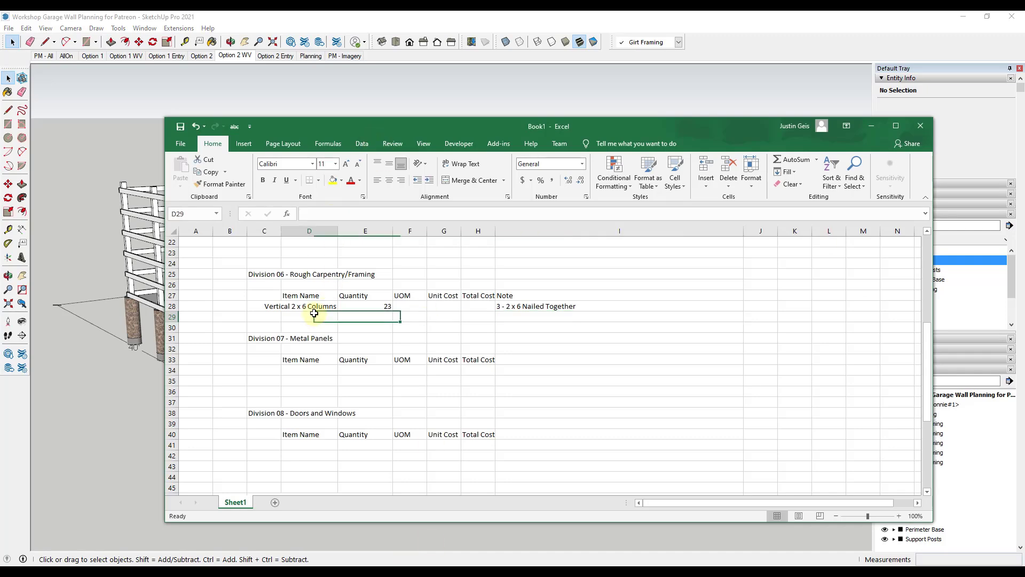
pyautogui.moveTo(559, 126)
pyautogui.mouseDown()
pyautogui.moveTo(849, 145)
pyautogui.moveTo(493, 100)
pyautogui.moveTo(527, 104)
pyautogui.mouseUp()
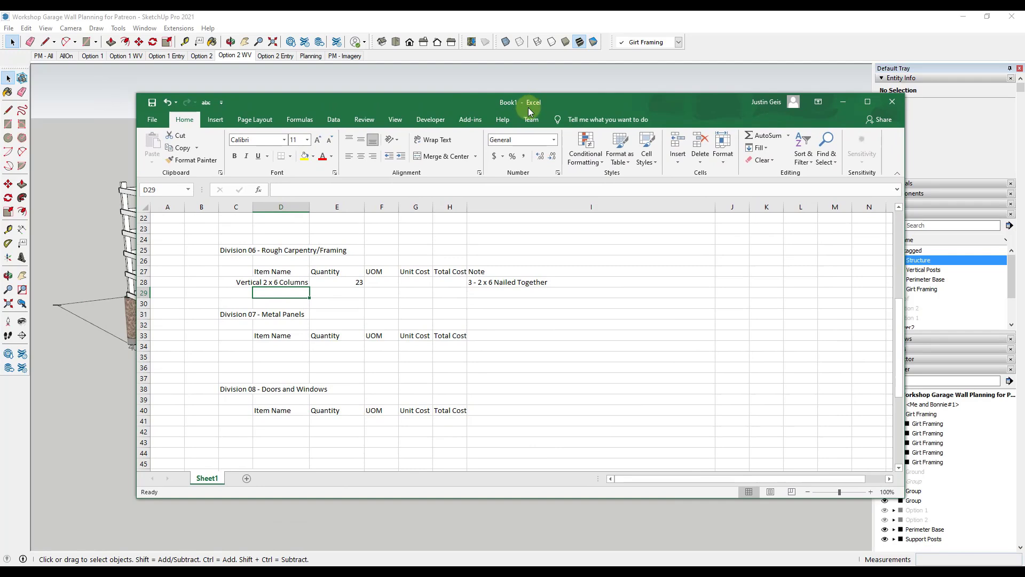
pyautogui.write('Perimeter Base')
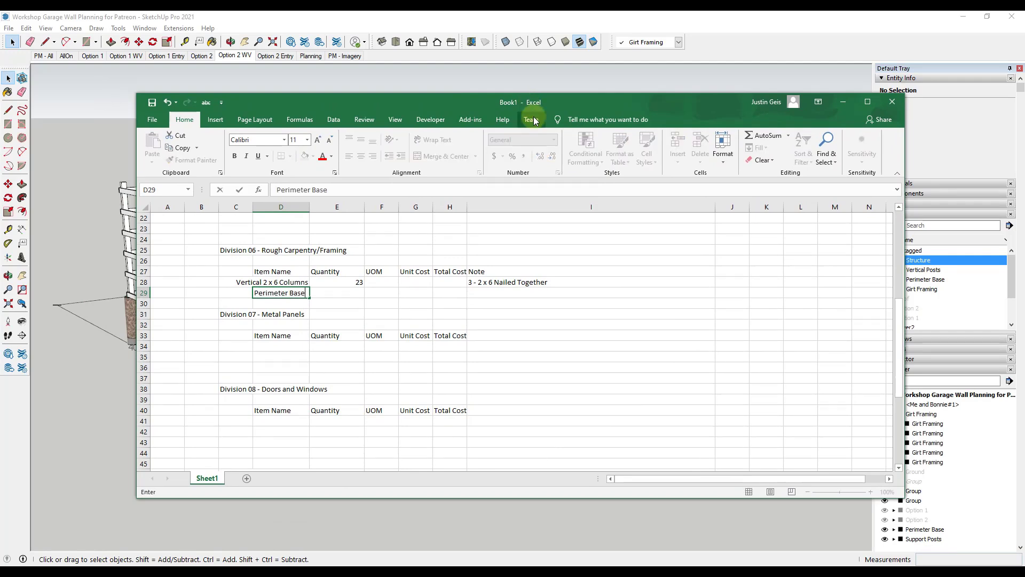
pyautogui.write(' (Treated)')
pyautogui.press('Return')
pyautogui.press('Up')
pyautogui.click(372, 156)
# Insert three blank rows below Perimeter Base (Treated) and enter Girt Framing as the item directly beneath it.
pyautogui.click(359, 291)
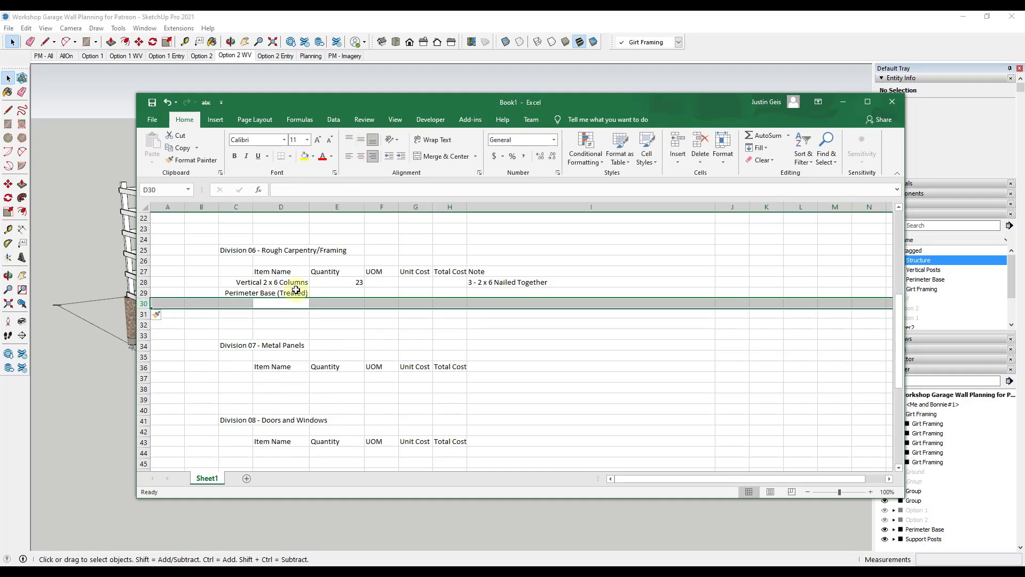
pyautogui.click(296, 299)
pyautogui.write('Gri')
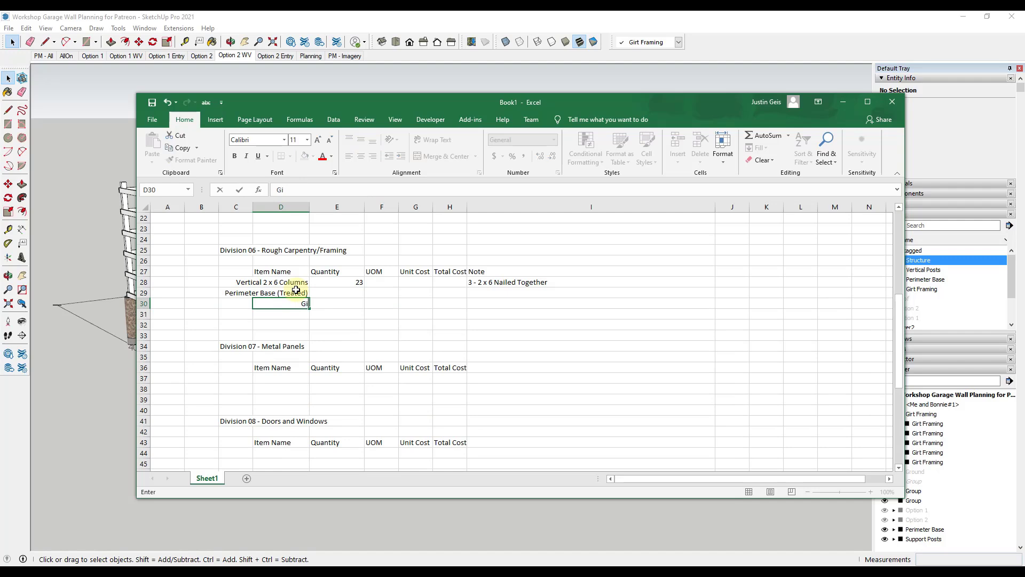
pyautogui.write('t Framing')
pyautogui.press('Return')
# Calculate the Perimeter Base (Treated) quantity with the formula =40*4-10*2-6.
pyautogui.press('Up')
pyautogui.press('Up')
pyautogui.press('Right')
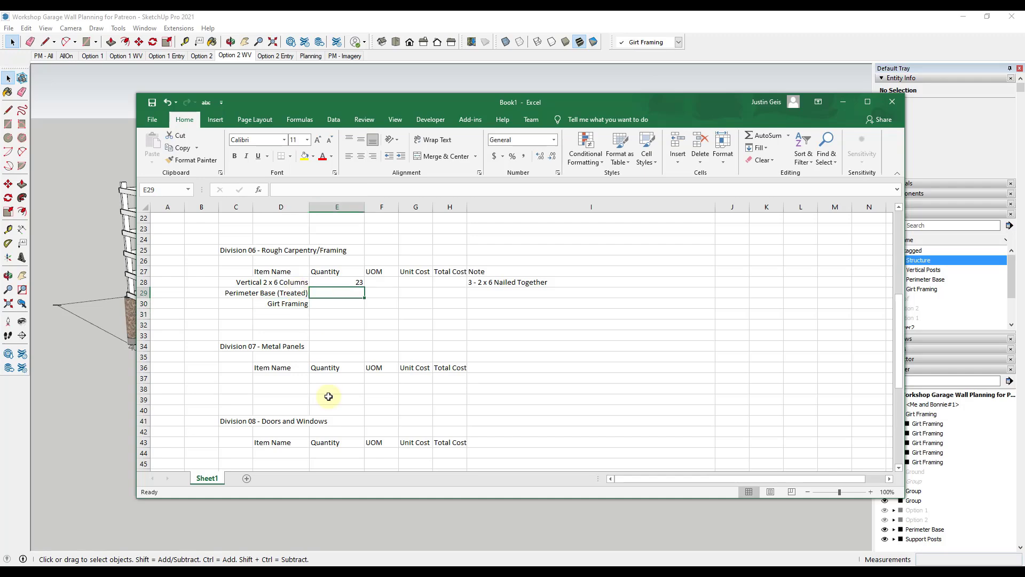
pyautogui.moveTo(584, 107)
pyautogui.mouseDown()
pyautogui.moveTo(1024, 173)
pyautogui.moveTo(1024, 163)
pyautogui.mouseUp()
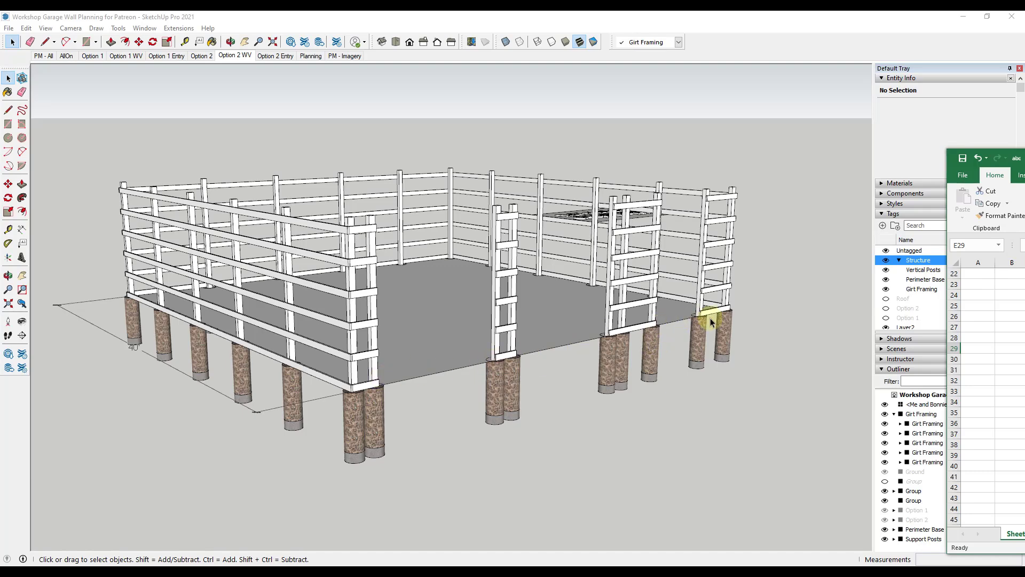
pyautogui.moveTo(1020, 161)
pyautogui.mouseDown()
pyautogui.moveTo(187, 126)
pyautogui.moveTo(486, 75)
pyautogui.moveTo(536, 104)
pyautogui.mouseUp()
pyautogui.write('=')
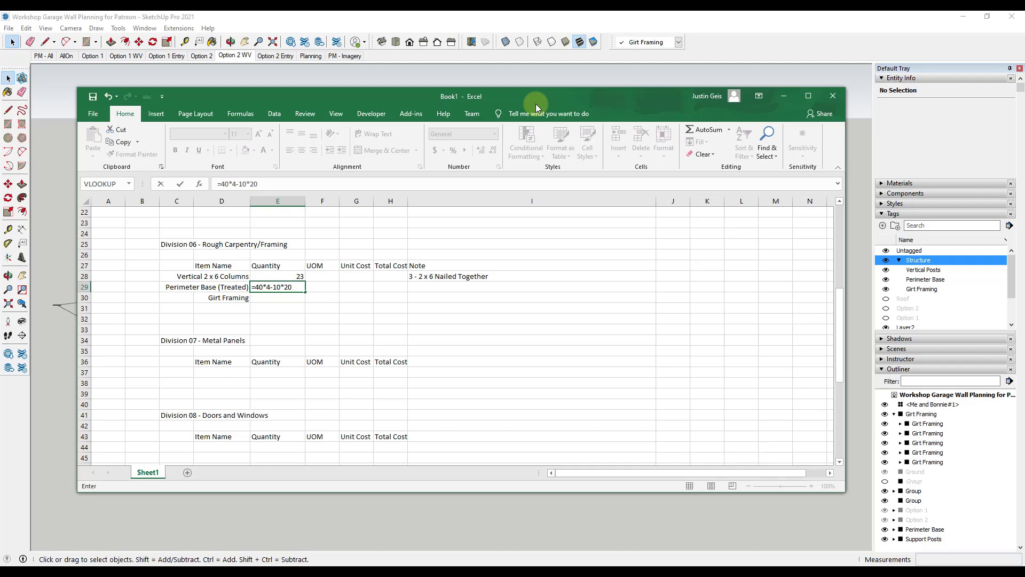
pyautogui.write('40*4-10*2-6')
pyautogui.press('Return')
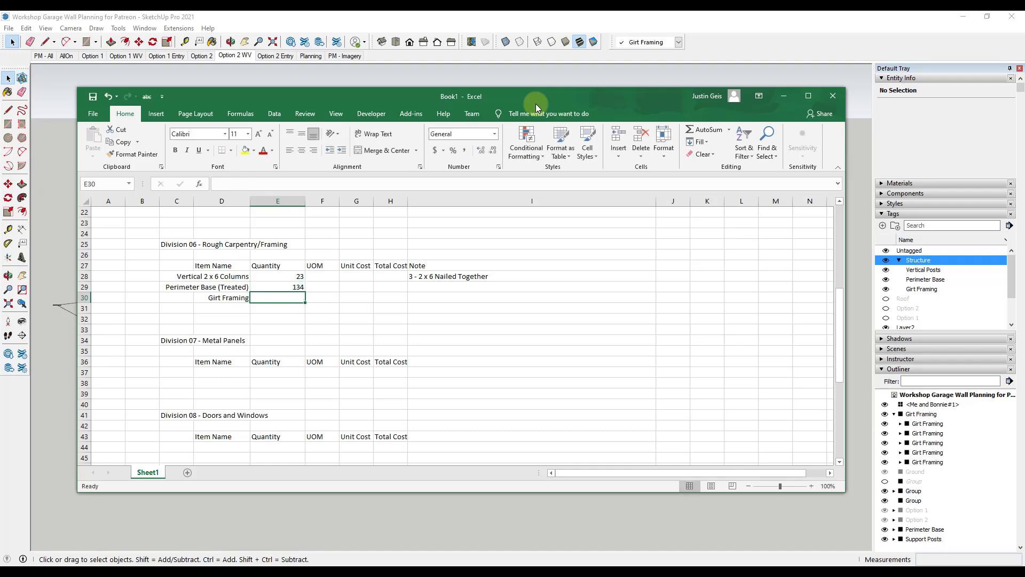
# Set the Perimeter Base (Treated) unit of measure to LF and its note to 2 x 6.
pyautogui.press('Up')
pyautogui.press('Right')
pyautogui.write('LF')
pyautogui.press('Return')
pyautogui.press('Up')
pyautogui.press('Left')
pyautogui.press('Down')
pyautogui.press('Up')
pyautogui.press('Left')
pyautogui.press('Right')
pyautogui.press('Right')
pyautogui.press('Right')
pyautogui.press('Right')
pyautogui.press('Right')
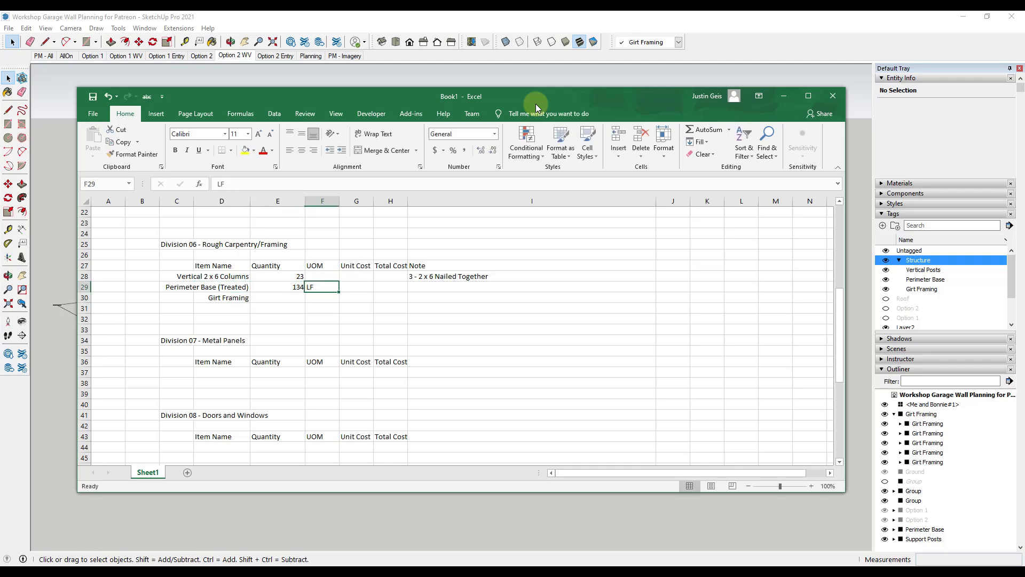
pyautogui.write('2 x 6')
pyautogui.press('Return')
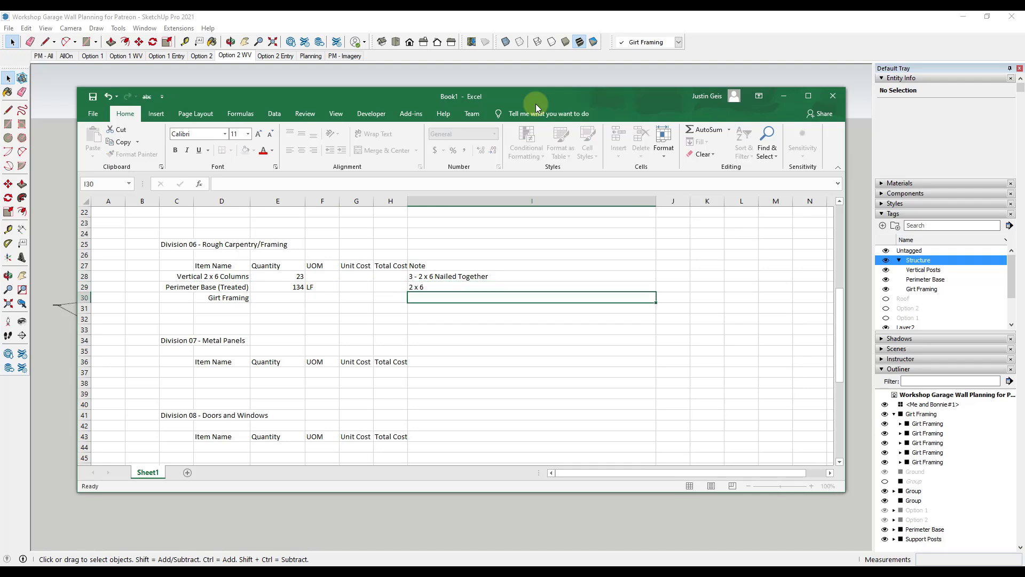
# Check the girt rows in the SketchUp model, and calculate the Girt Framing quantity in Excel as =E29*5.
pyautogui.press('Left')
pyautogui.press('Left')
pyautogui.press('Left')
pyautogui.press('Left')
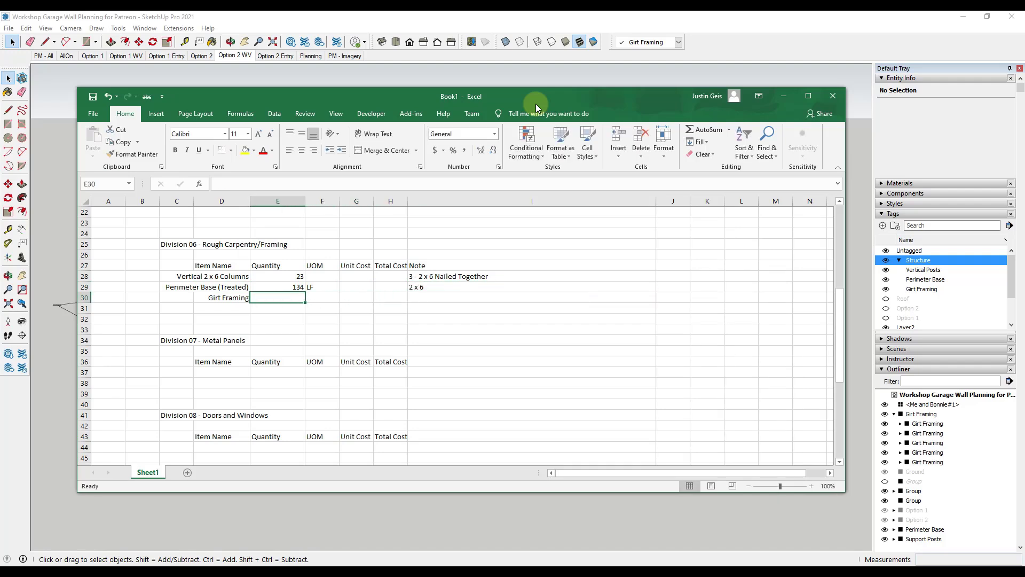
pyautogui.write('=')
pyautogui.press('Escape')
pyautogui.click(580, 13)
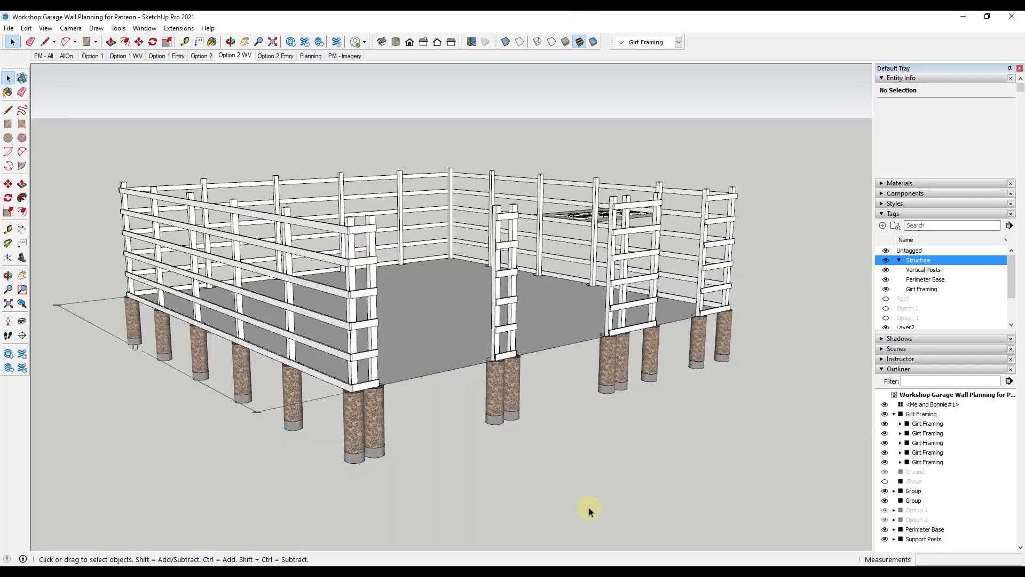
pyautogui.click(425, 574)
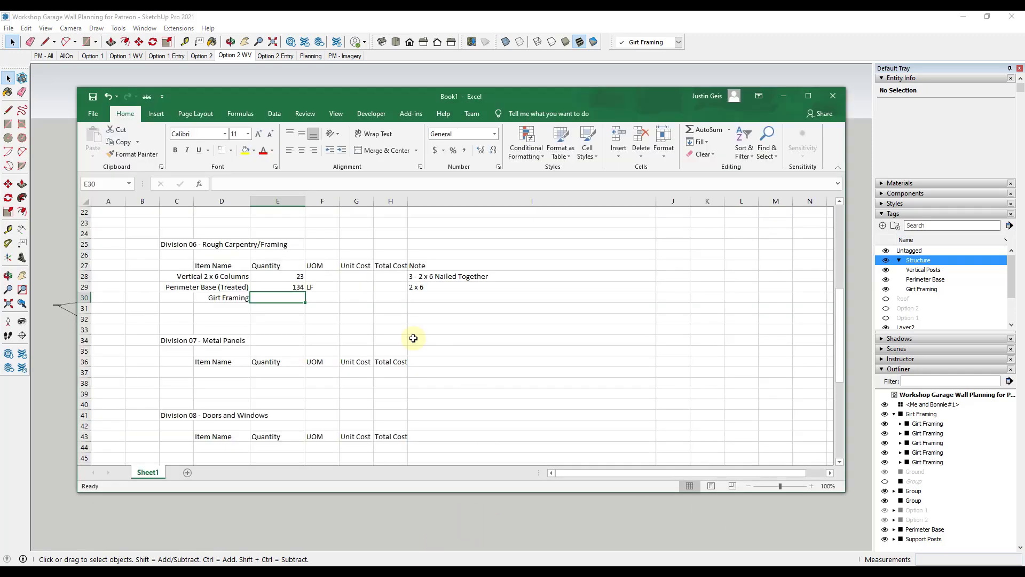
pyautogui.write('=')
pyautogui.press('Up')
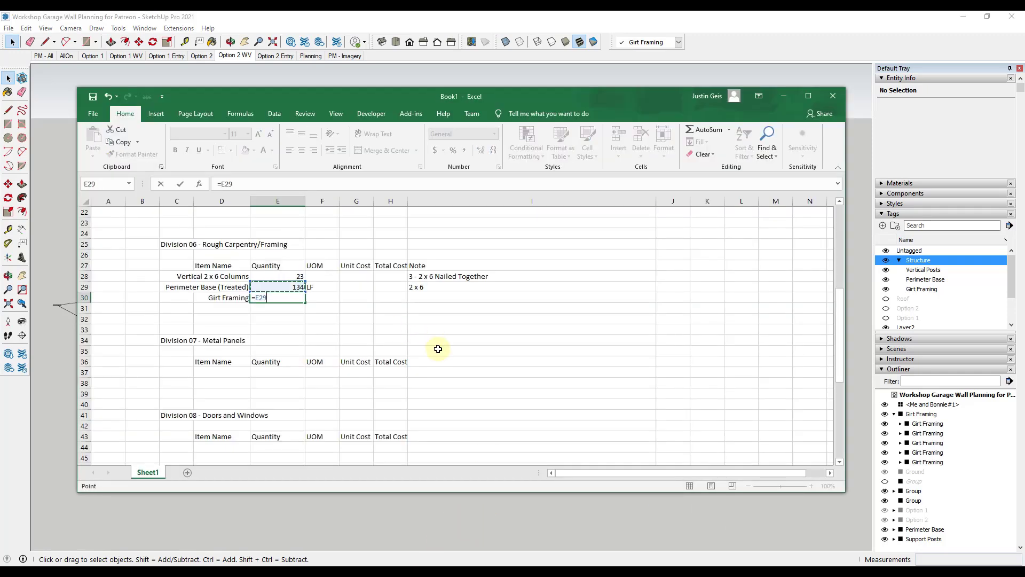
pyautogui.write('*5')
pyautogui.press('Return')
# Set the unit of measure to LF for Girt Framing and to EA for the vertical 2 x 6 columns.
pyautogui.press('Right')
pyautogui.press('Up')
pyautogui.write('LF')
pyautogui.press('Return')
pyautogui.press('Up')
pyautogui.press('Up')
pyautogui.press('Up')
pyautogui.write('EA')
pyautogui.press('Return')
pyautogui.press('Down')
pyautogui.press('Left')
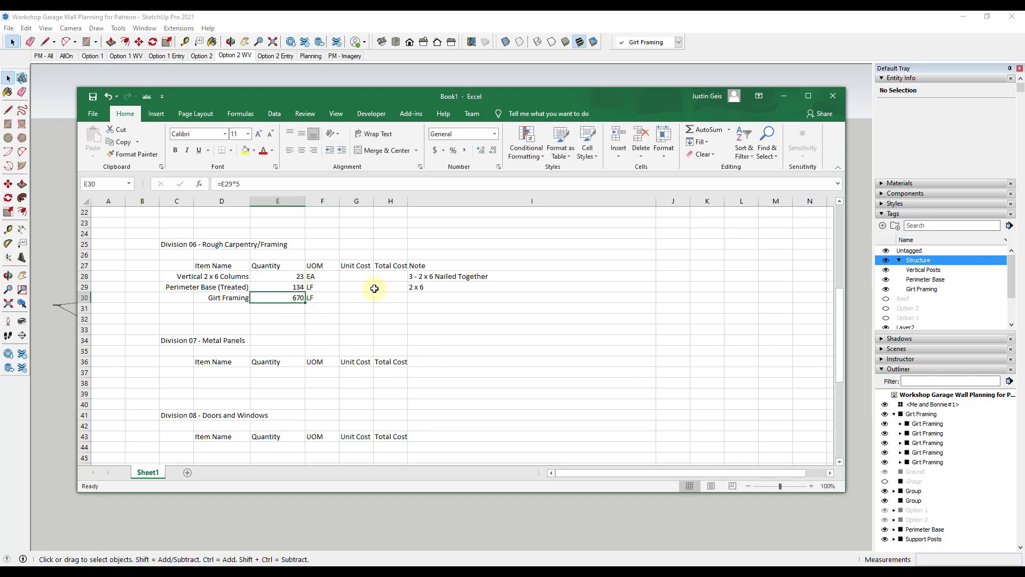
# Enter 2 x 6 as the note for Girt Framing.
pyautogui.click(434, 294)
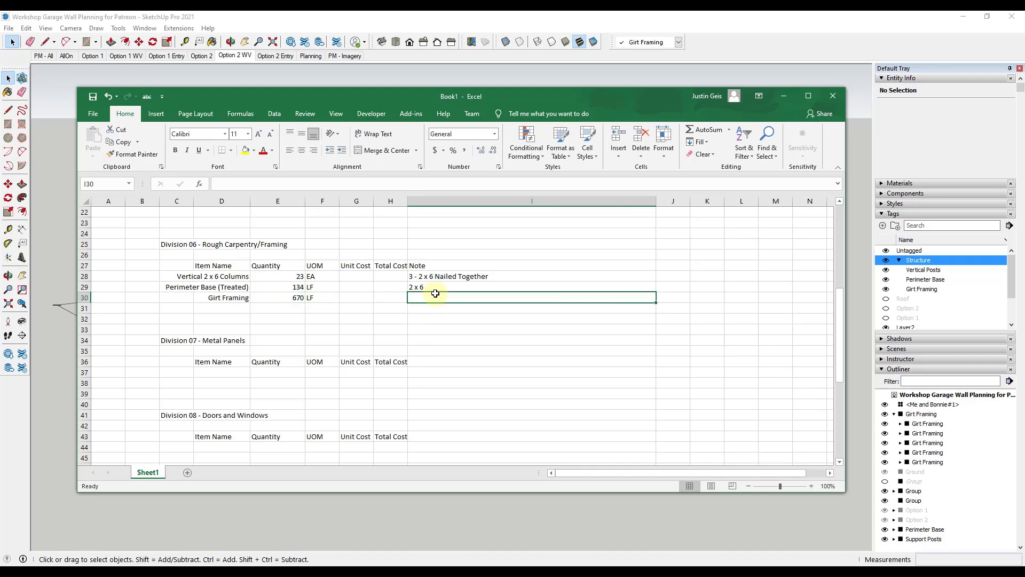
pyautogui.write('2 x 6')
pyautogui.press('Return')
# Switch to SketchUp and delete the topmost girt row inside the Girt Framing group.
pyautogui.hotkey('alt', 'Tab')
pyautogui.doubleClick(344, 251)
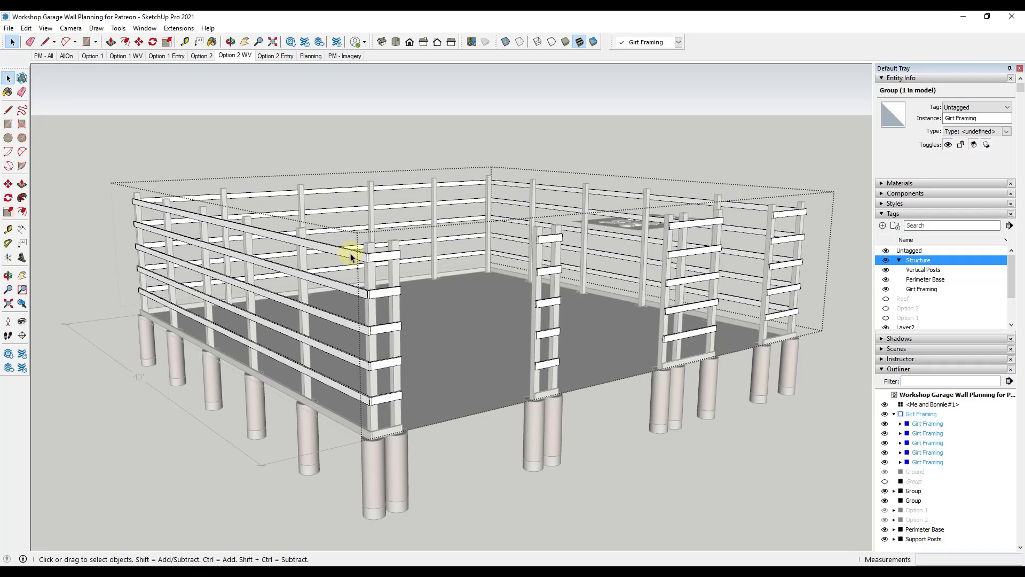
pyautogui.click(351, 255)
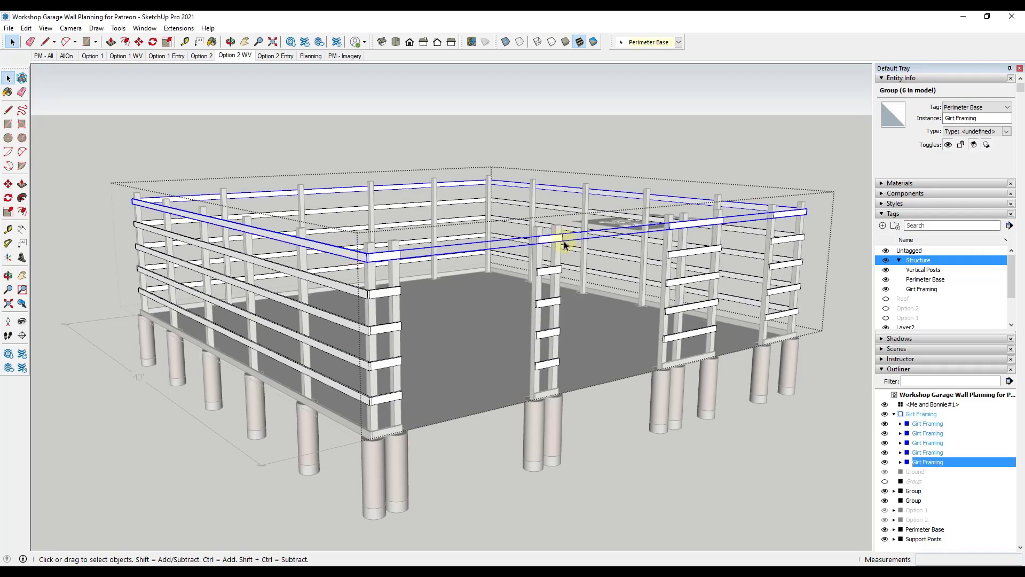
pyautogui.press('Delete')
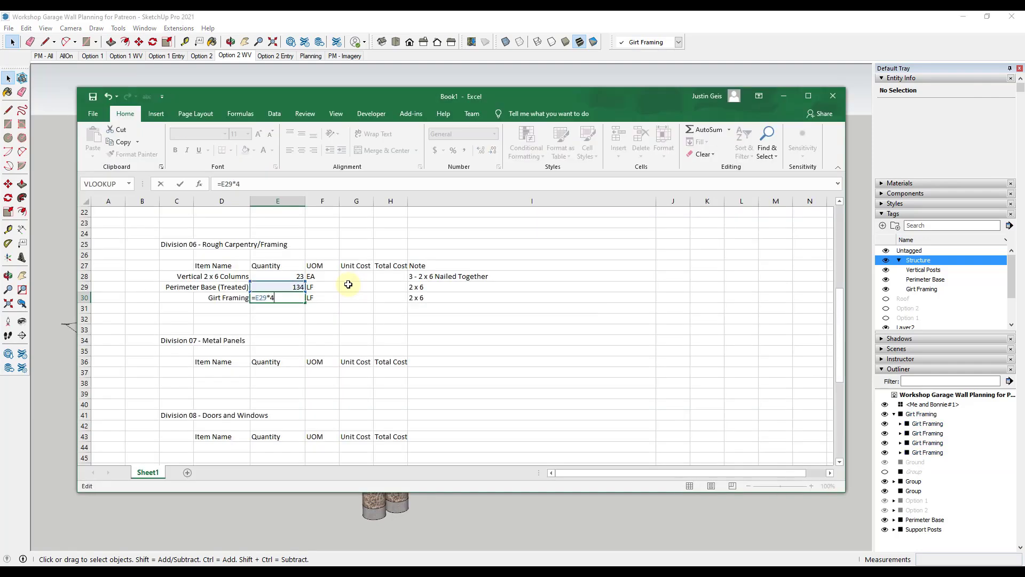
# Set the Girt Framing quantity in Excel to =E29*4 and return to SketchUp.
pyautogui.press('Return')
pyautogui.click(593, 18)
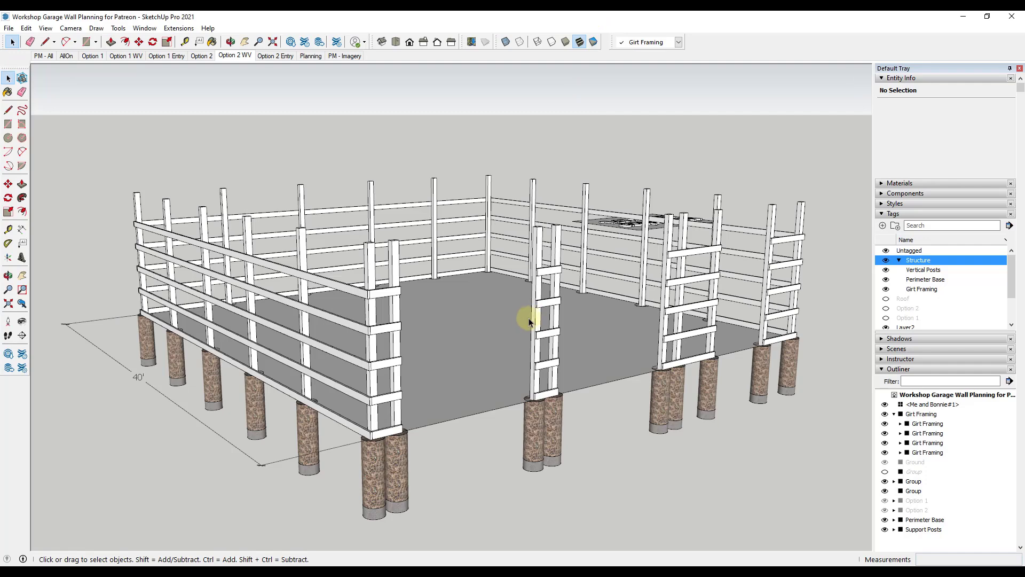
# Push/Pull the floor slab's top face upward inside its group, leave the group and select it.
pyautogui.moveTo(464, 322); pyautogui.dragTo(322, 279, button='middle')
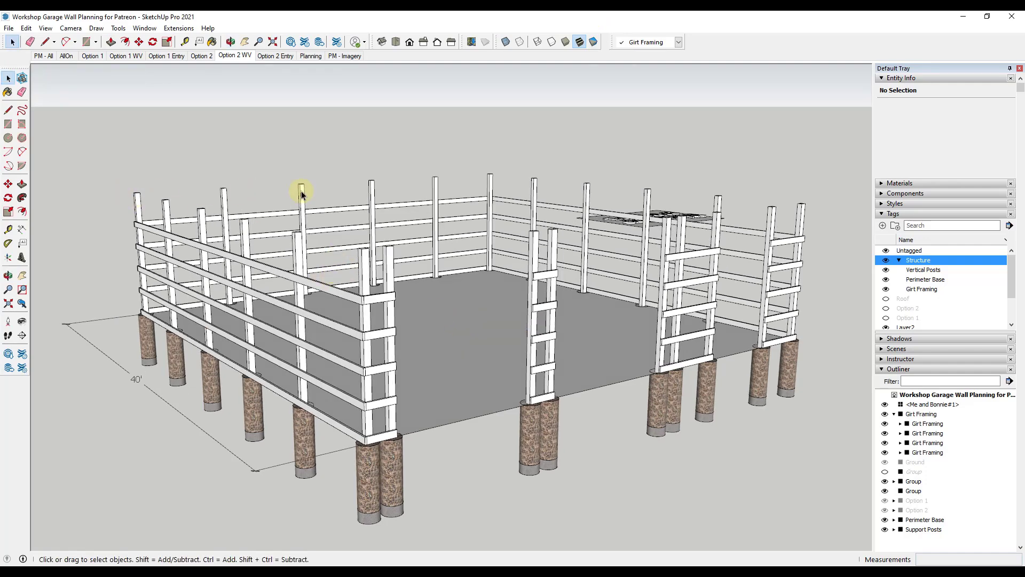
pyautogui.scroll(3, 471, 383)
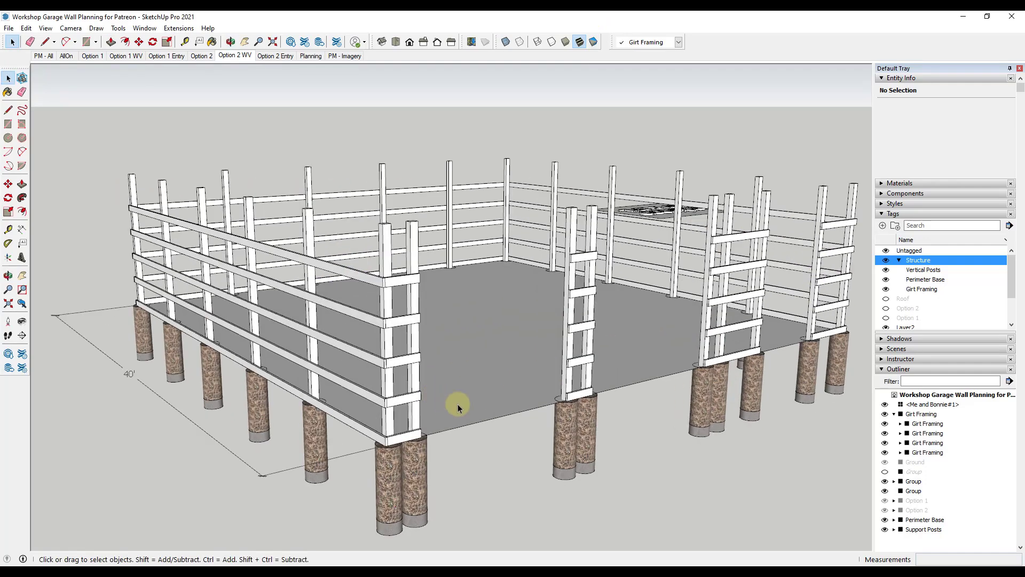
pyautogui.click(466, 401)
pyautogui.doubleClick(469, 399)
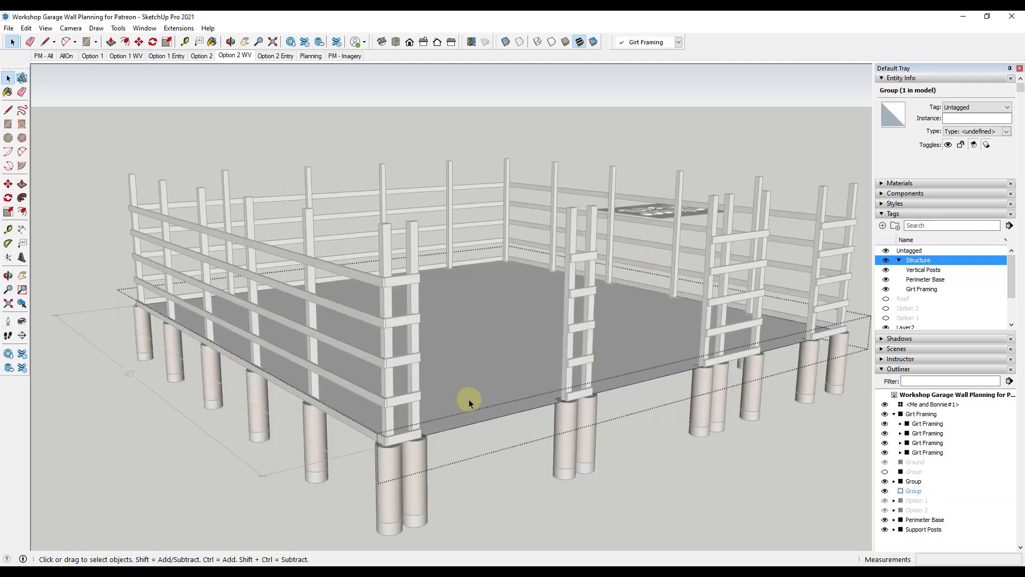
pyautogui.press('p')
pyautogui.click(489, 399)
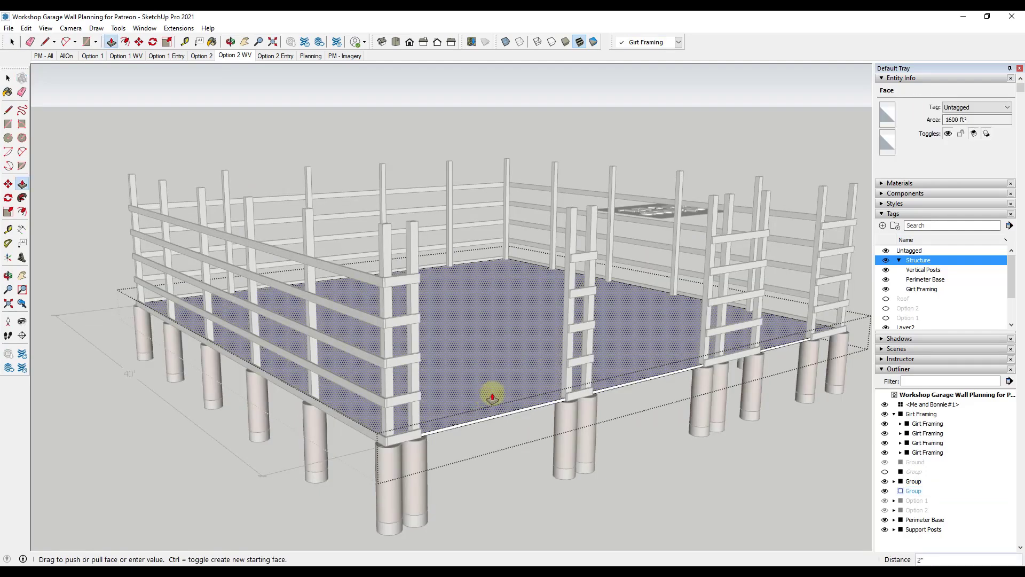
pyautogui.click(495, 394)
pyautogui.press('space')
pyautogui.click(510, 428)
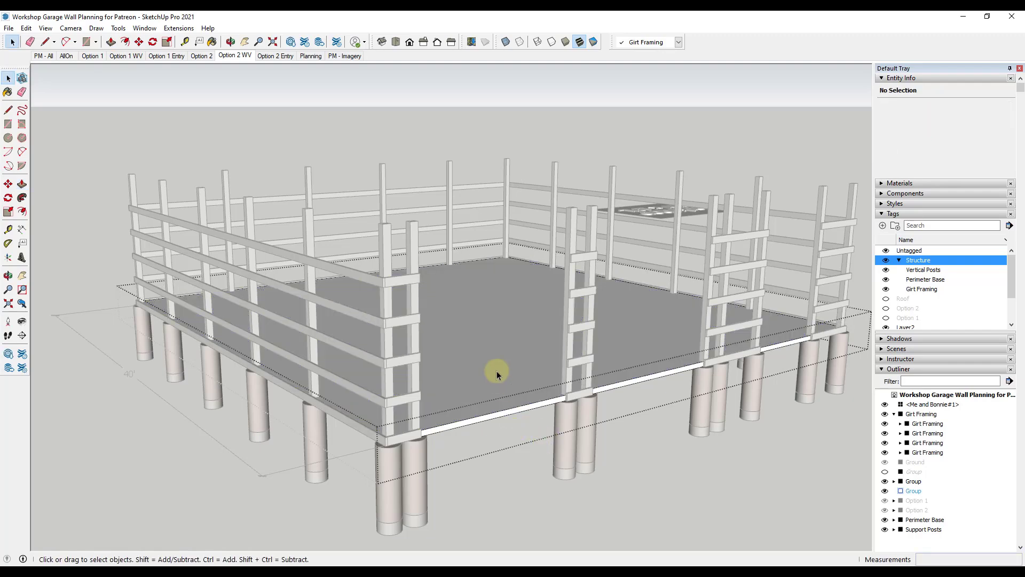
pyautogui.click(543, 465)
pyautogui.click(492, 362)
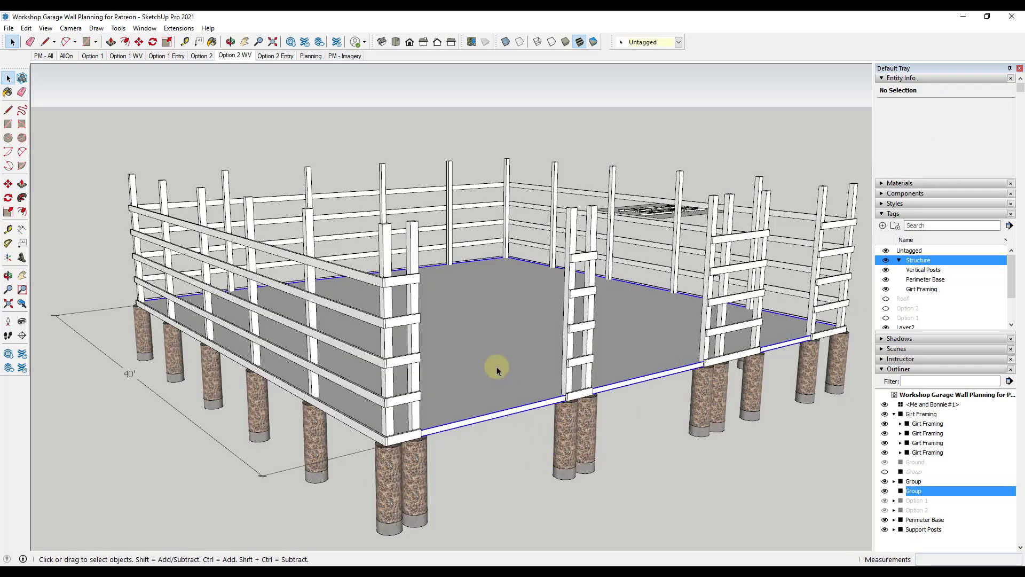
# Rename the floor slab's group to Concrete Floor.
pyautogui.rightClick(915, 493)
pyautogui.click(941, 468)
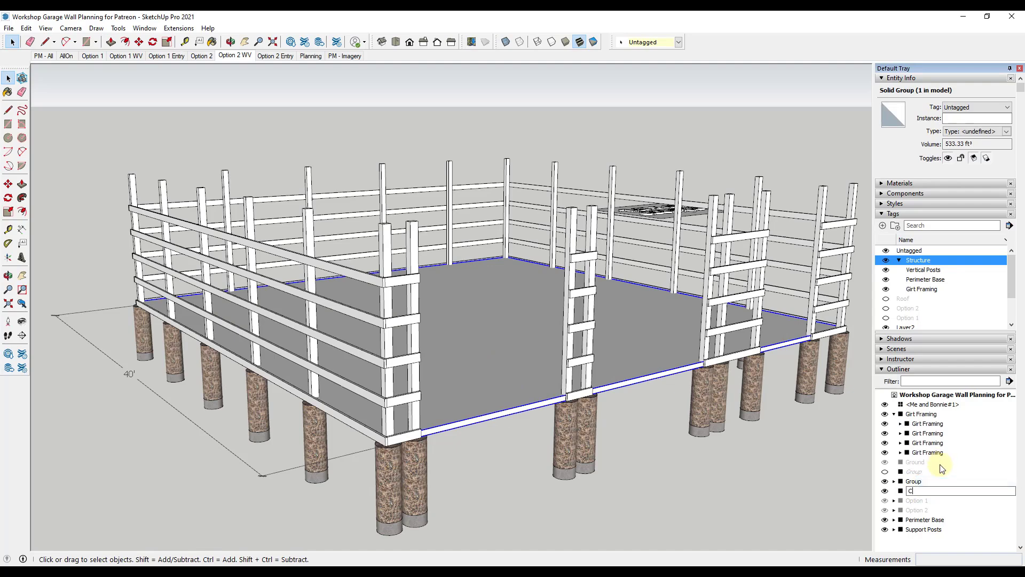
pyautogui.press('Return')
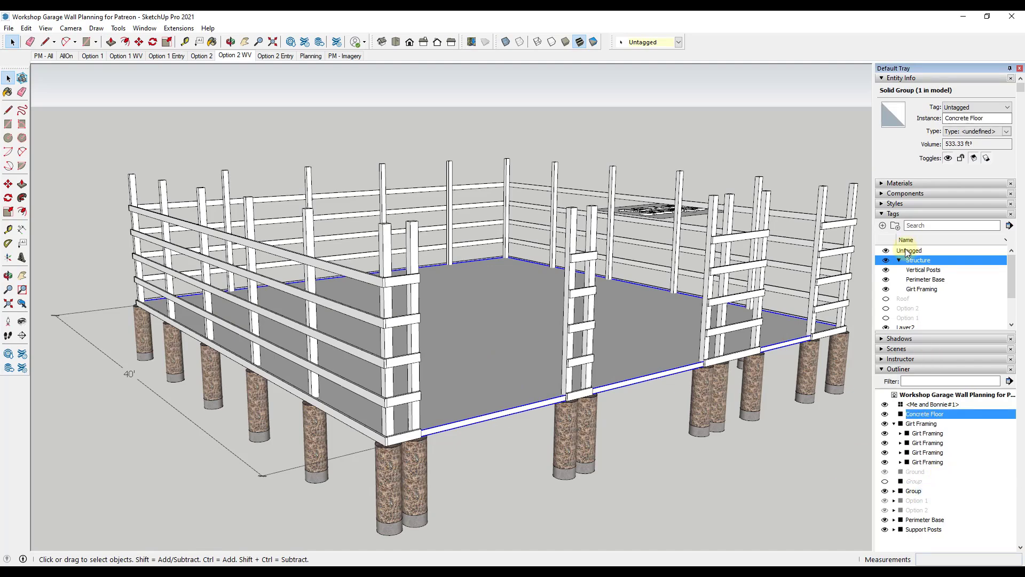
# Create a Concrete Floor tag in the Structure tag folder and assign it to the floor slab group.
pyautogui.click(883, 226)
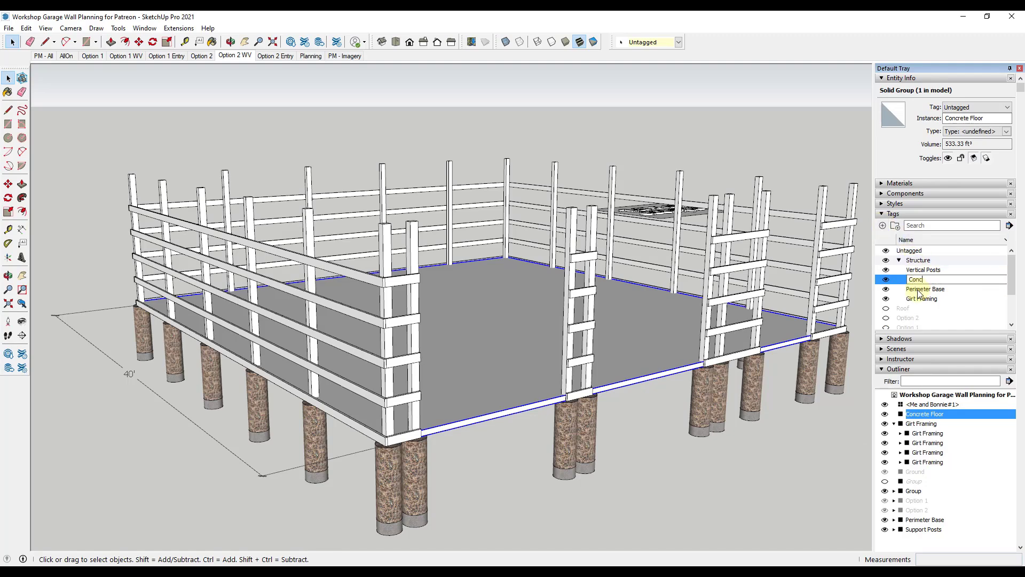
pyautogui.write('Concrete Floor')
pyautogui.press('Return')
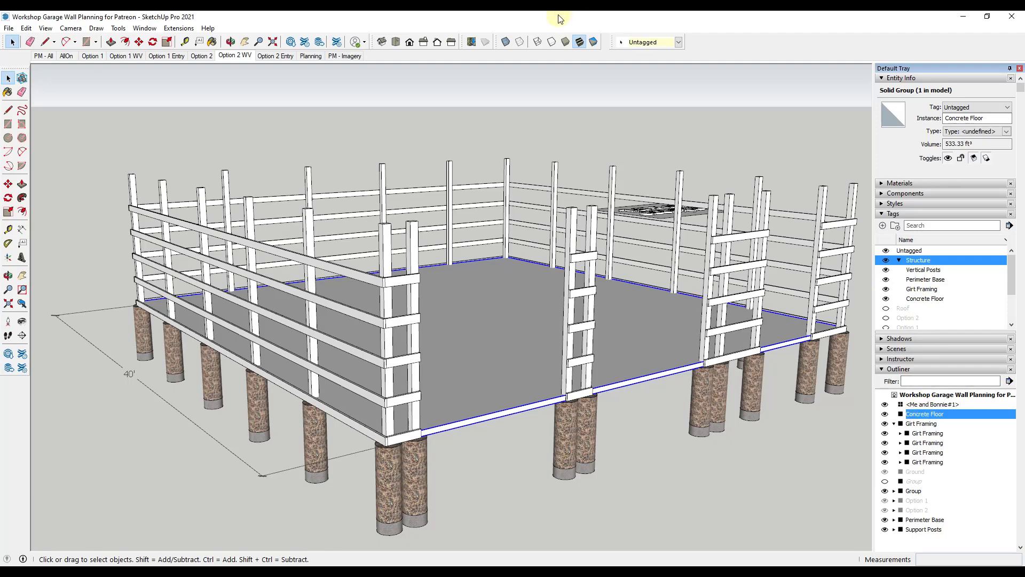
pyautogui.click(644, 42)
pyautogui.click(640, 79)
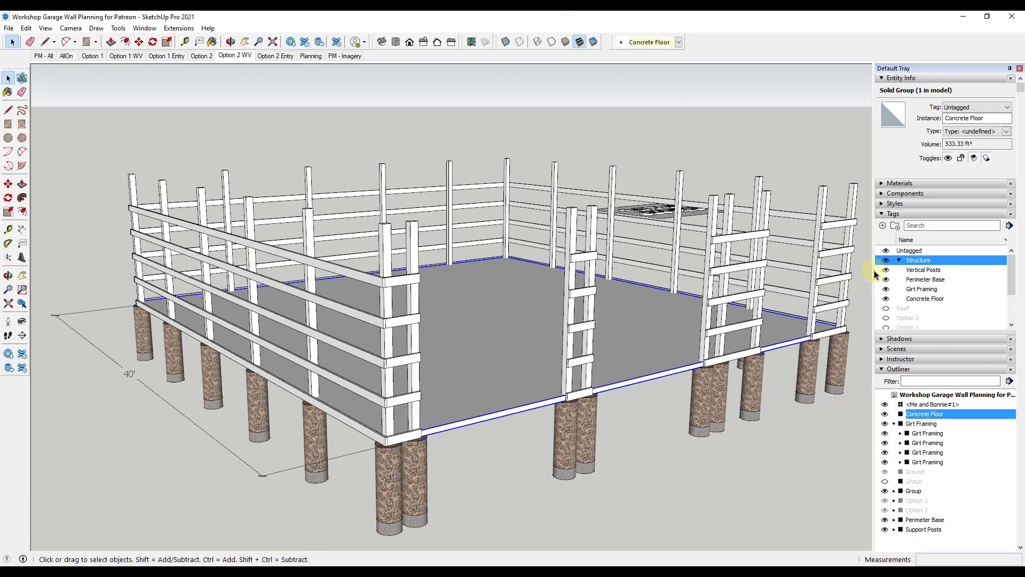
pyautogui.click(908, 298)
# Open the front corner Support Post component and its nested Post group for editing at the post's upper end.
pyautogui.moveTo(667, 406); pyautogui.dragTo(640, 210, button='middle')
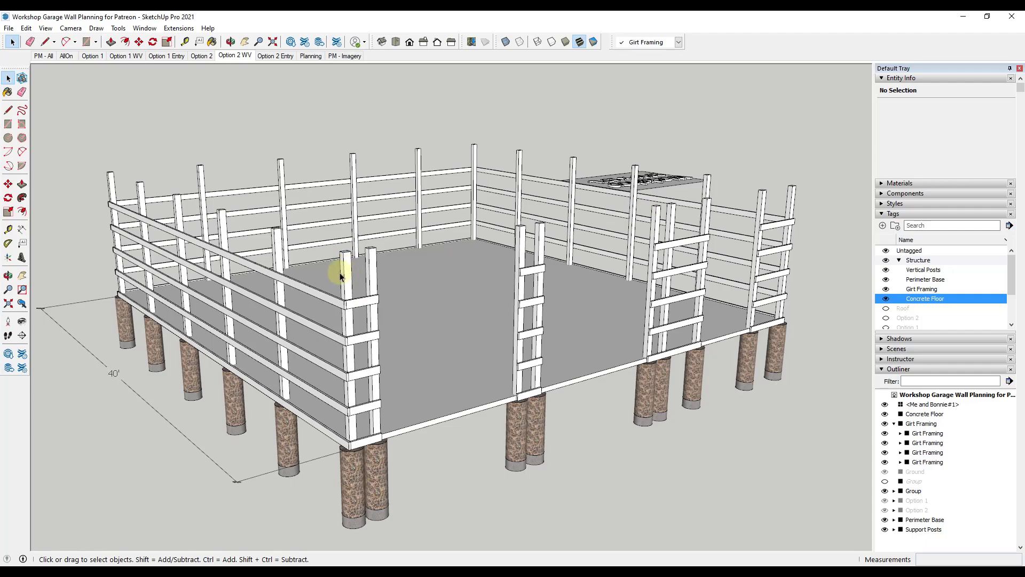
pyautogui.scroll(5, 350, 270)
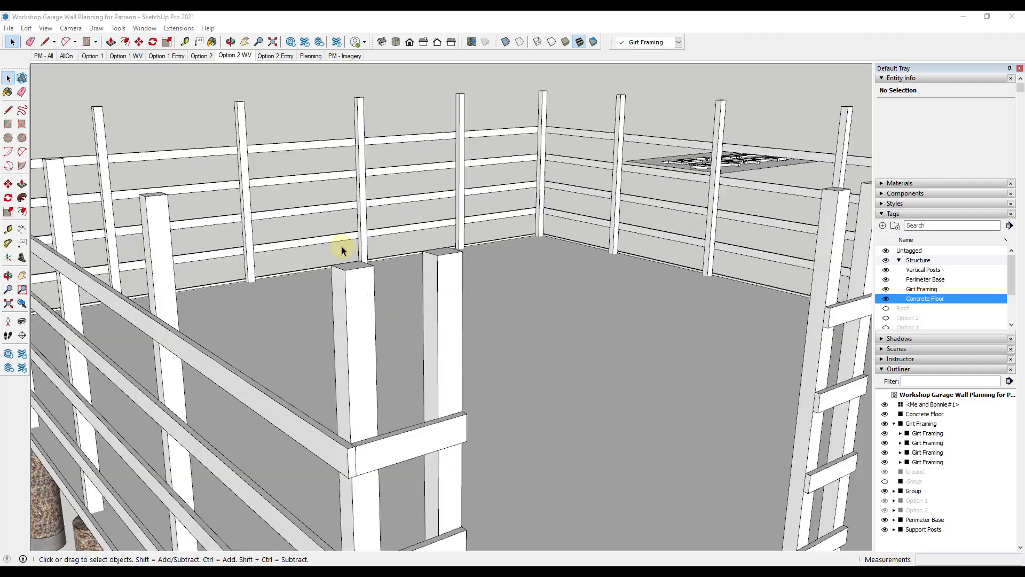
pyautogui.middleClick(350, 274)
pyautogui.moveTo(350, 273)
pyautogui.mouseDown(button='middle')
pyautogui.moveTo(343, 263)
pyautogui.moveTo(297, 264)
pyautogui.moveTo(345, 280)
pyautogui.mouseUp(button='middle')
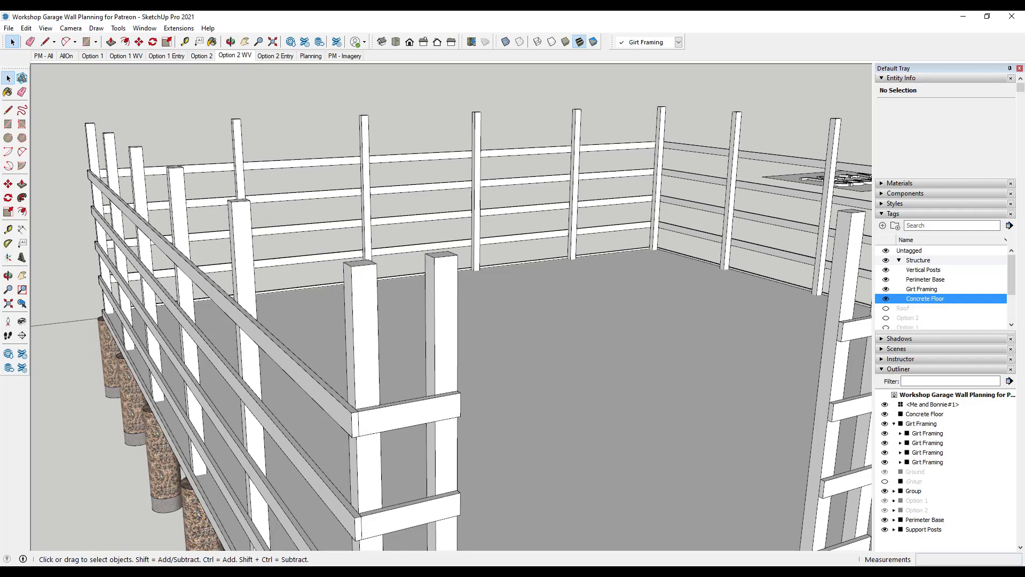
pyautogui.scroll(-3, 348, 270)
pyautogui.doubleClick(365, 276)
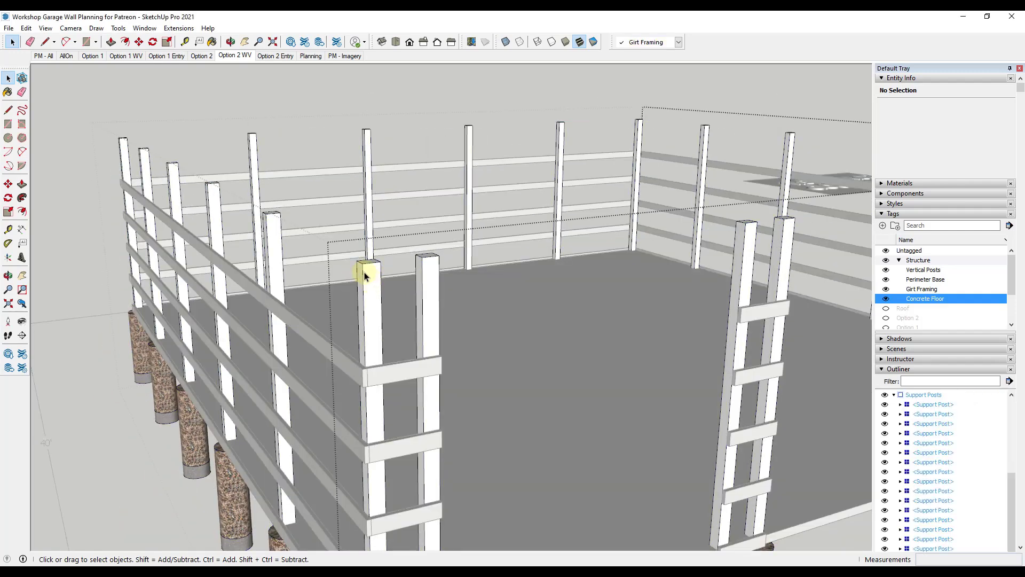
pyautogui.click(363, 275)
pyautogui.doubleClick(367, 265)
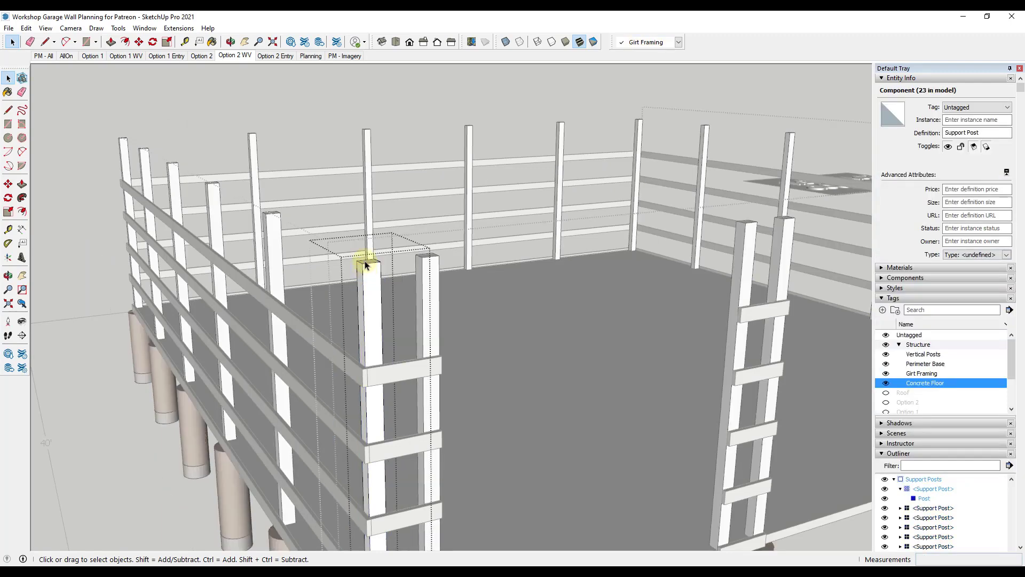
pyautogui.click(367, 264)
pyautogui.scroll(2, 364, 264)
pyautogui.doubleClick(363, 264)
pyautogui.click(366, 281)
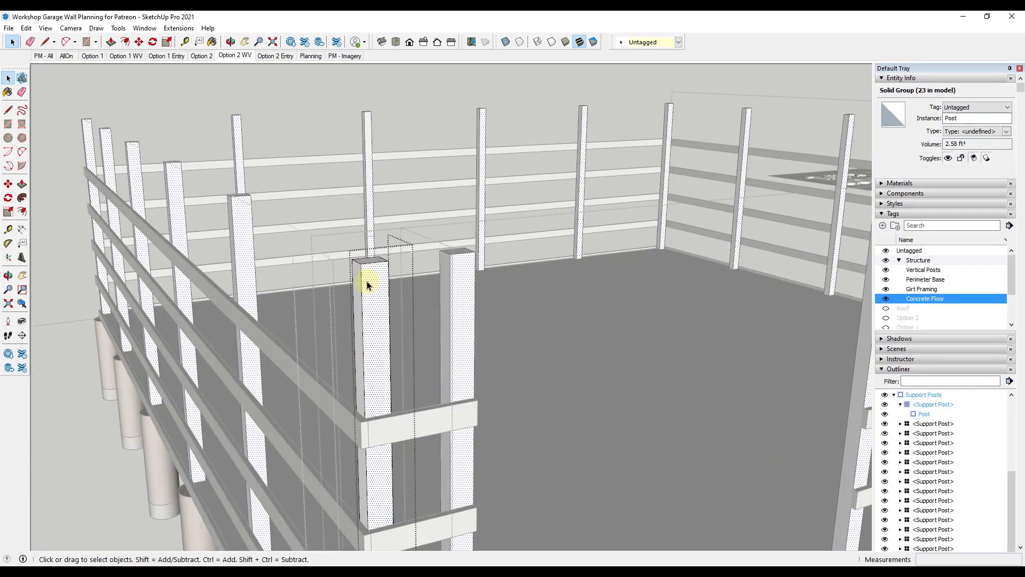
# Draw a notch outline 3" wide and 11 1/4" deep at the upper outer corner of the post's front face.
pyautogui.scroll(2, 364, 266)
pyautogui.scroll(1, 365, 267)
pyautogui.scroll(1, 368, 263)
pyautogui.press('l')
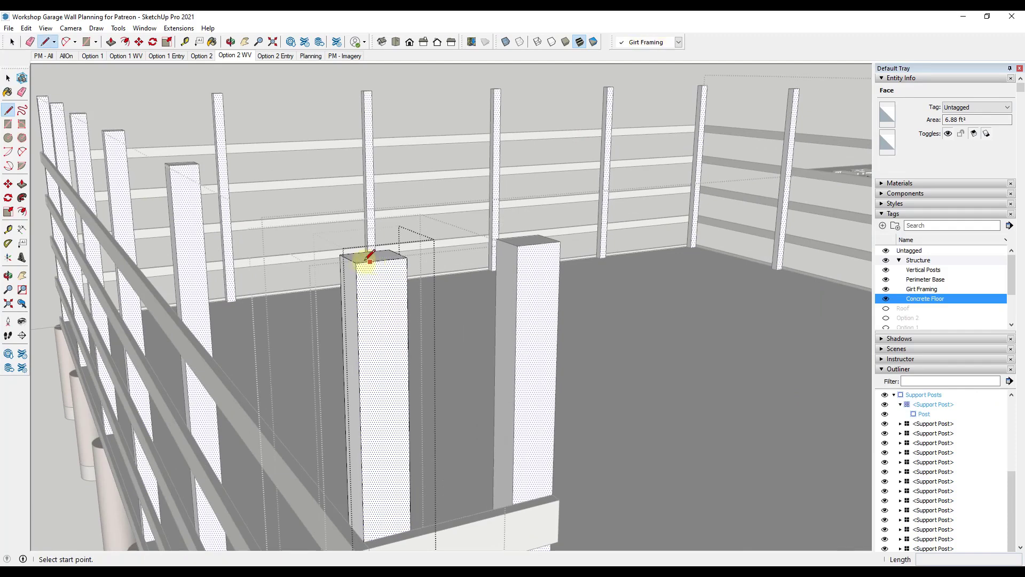
pyautogui.click(356, 263)
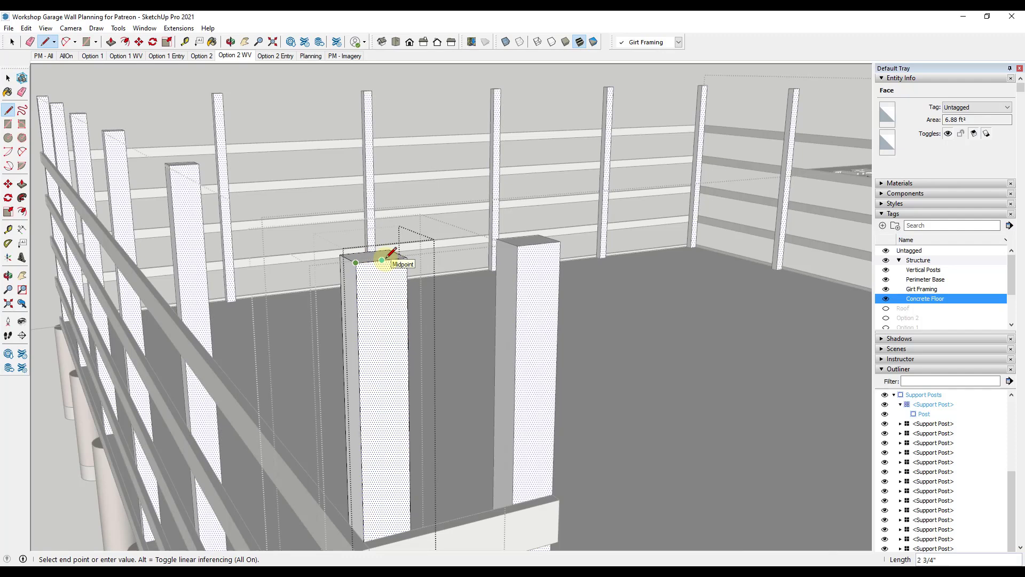
pyautogui.press('Return')
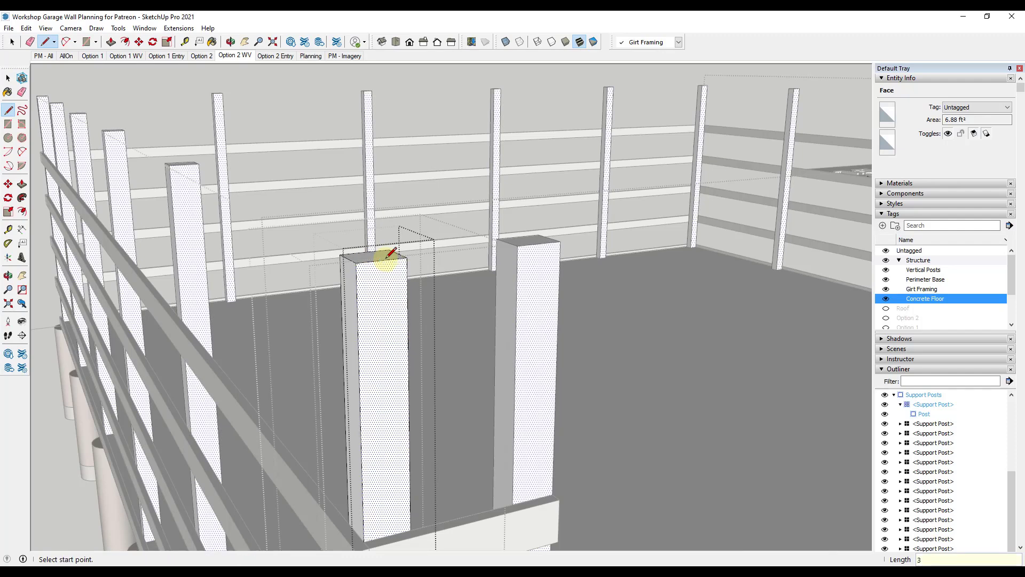
pyautogui.click(384, 260)
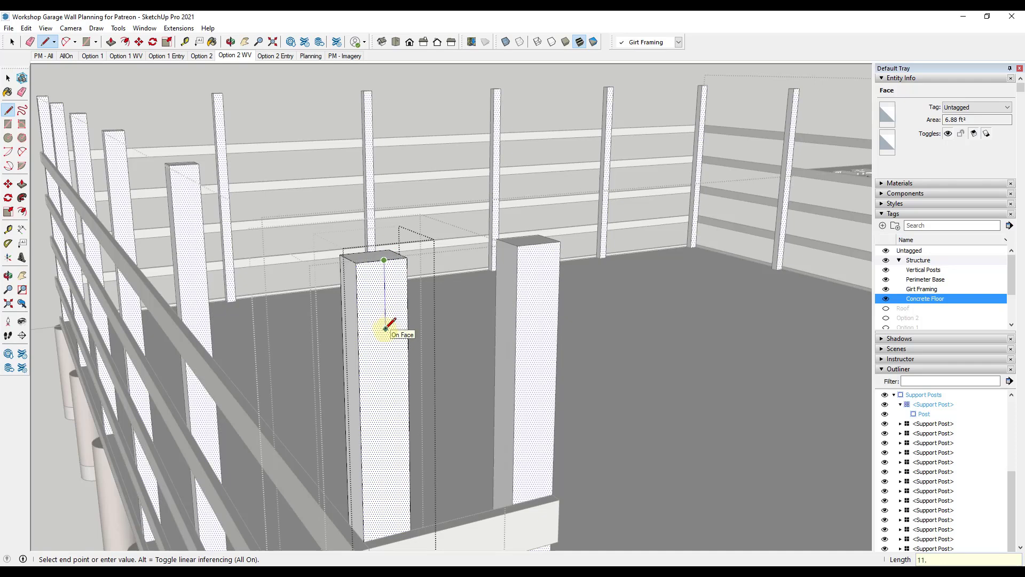
pyautogui.press('Return')
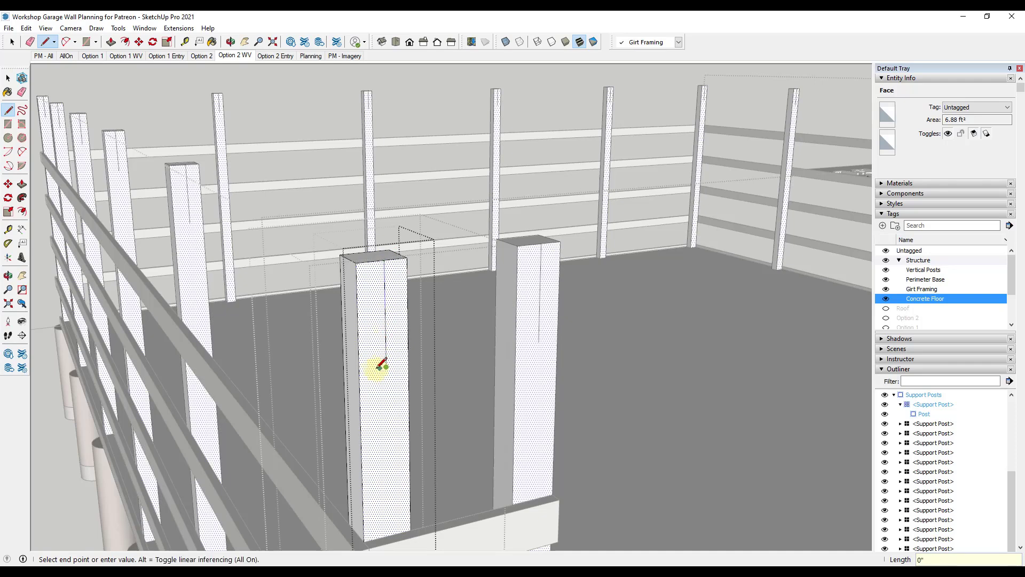
pyautogui.click(365, 369)
pyautogui.press('space')
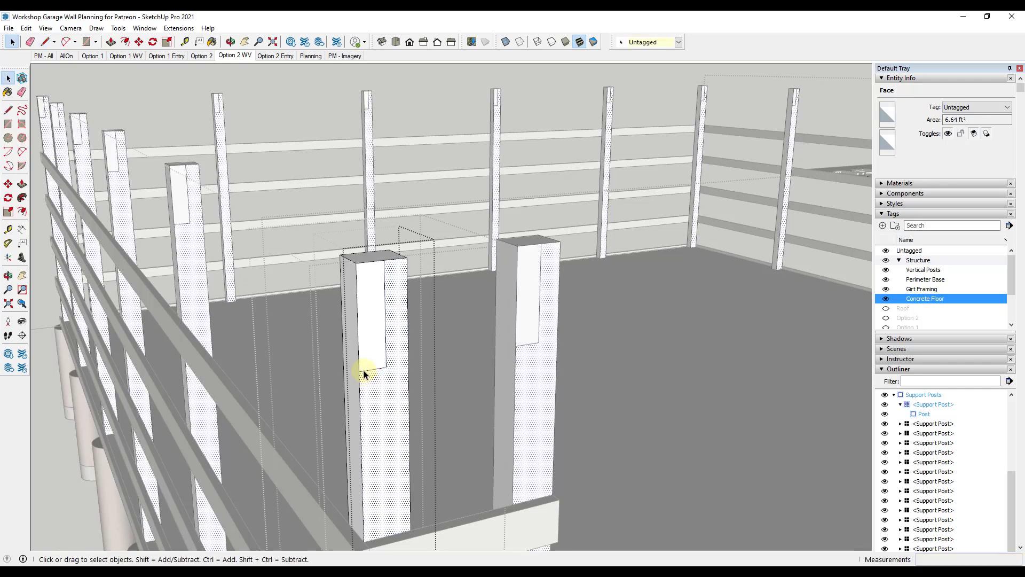
# Push/Pull the outlined notch face through the post to cut it away, and leave the Post group.
pyautogui.press('p')
pyautogui.moveTo(368, 338); pyautogui.dragTo(367, 320)
pyautogui.press('space')
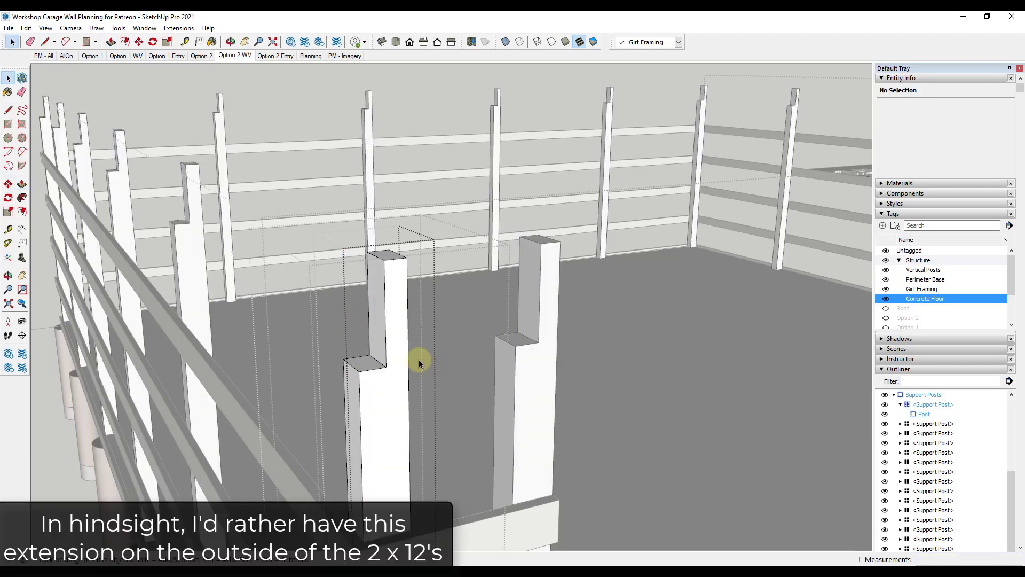
pyautogui.click(446, 333)
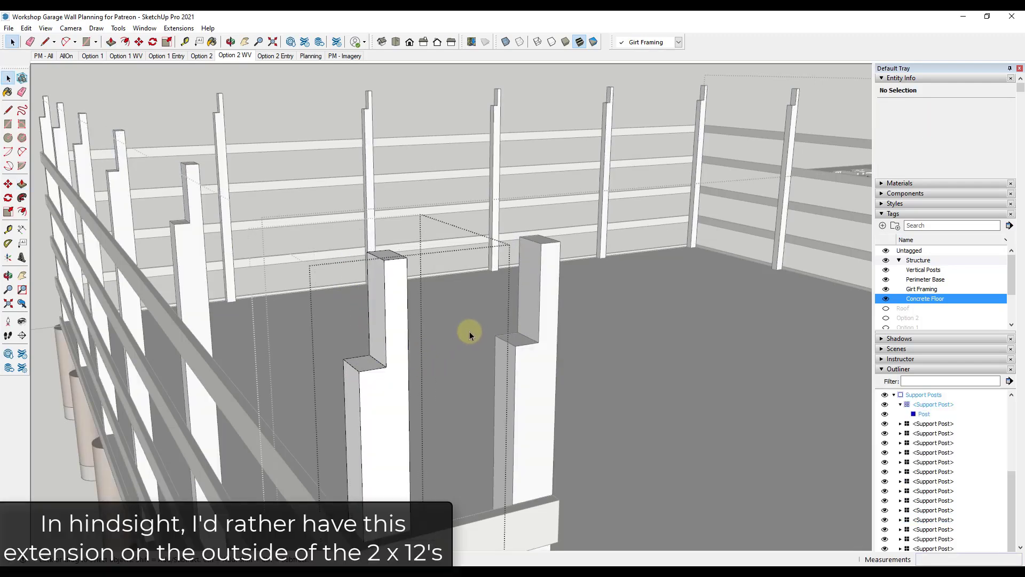
# Rotate the front-wall post beside the corner about its vertical axis so its notch faces outward, and move it back into line.
pyautogui.scroll(-3, 534, 348)
pyautogui.scroll(-2, 535, 346)
pyautogui.moveTo(513, 357); pyautogui.dragTo(406, 393, button='middle')
pyautogui.scroll(3, 441, 367)
pyautogui.click(399, 362)
pyautogui.press('m')
pyautogui.click(422, 345)
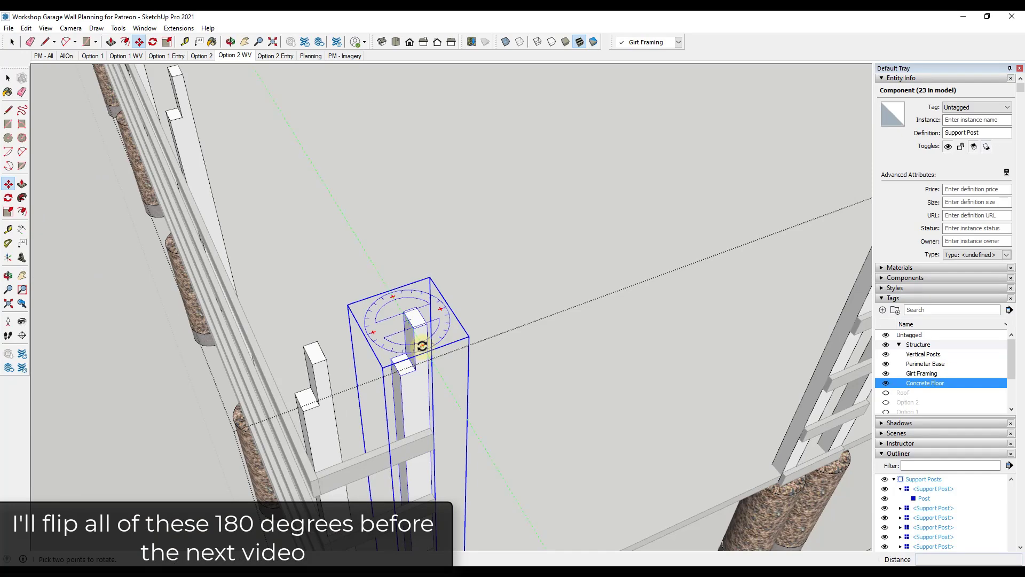
pyautogui.click(476, 293)
pyautogui.scroll(2, 408, 429)
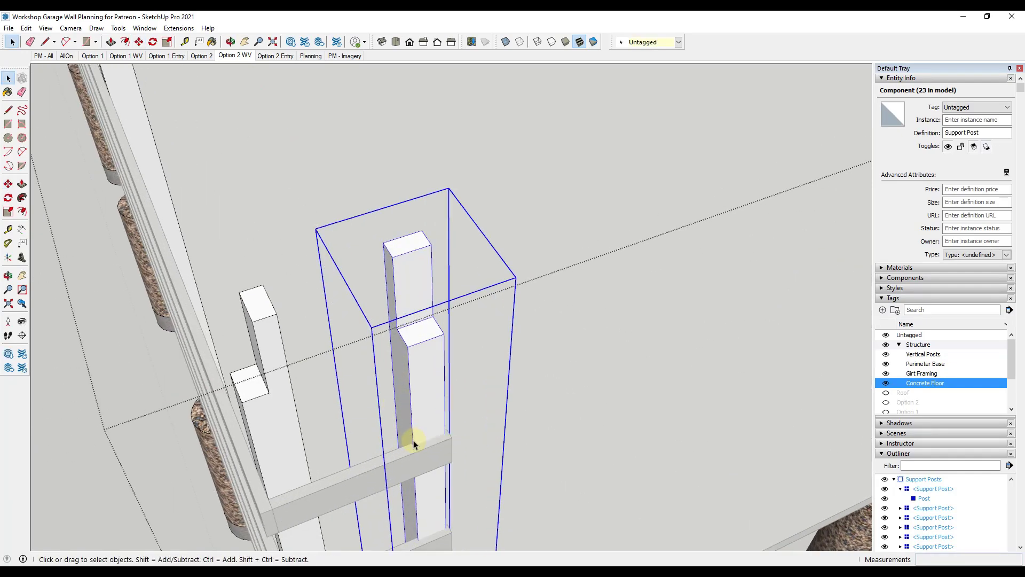
pyautogui.click(413, 439)
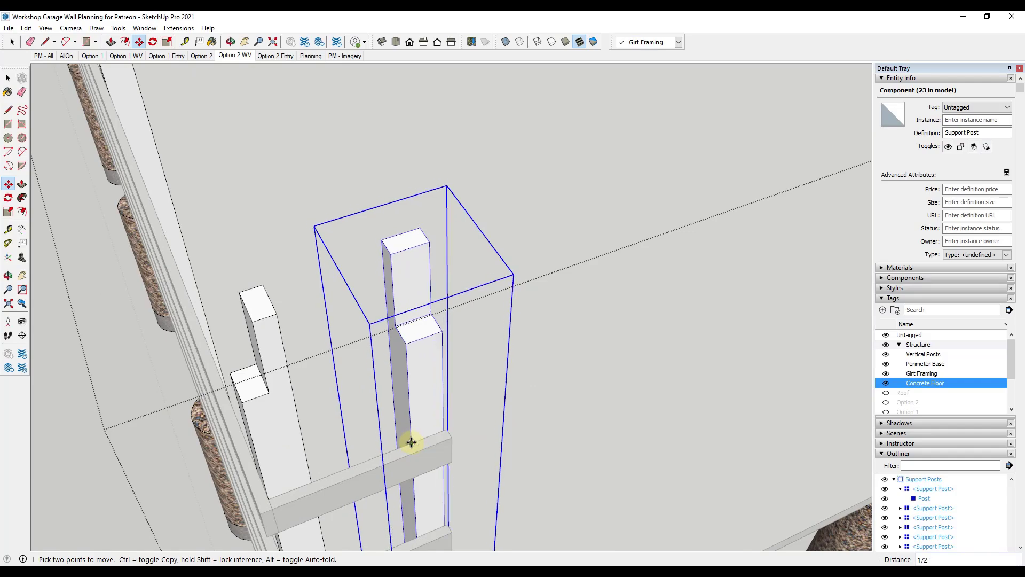
pyautogui.click(408, 442)
# Delete the six remaining unrotated support posts along the front wall.
pyautogui.scroll(-3, 363, 422)
pyautogui.scroll(-2, 389, 414)
pyautogui.scroll(2, 521, 393)
pyautogui.moveTo(526, 394); pyautogui.dragTo(473, 302, button='middle')
pyautogui.press('space')
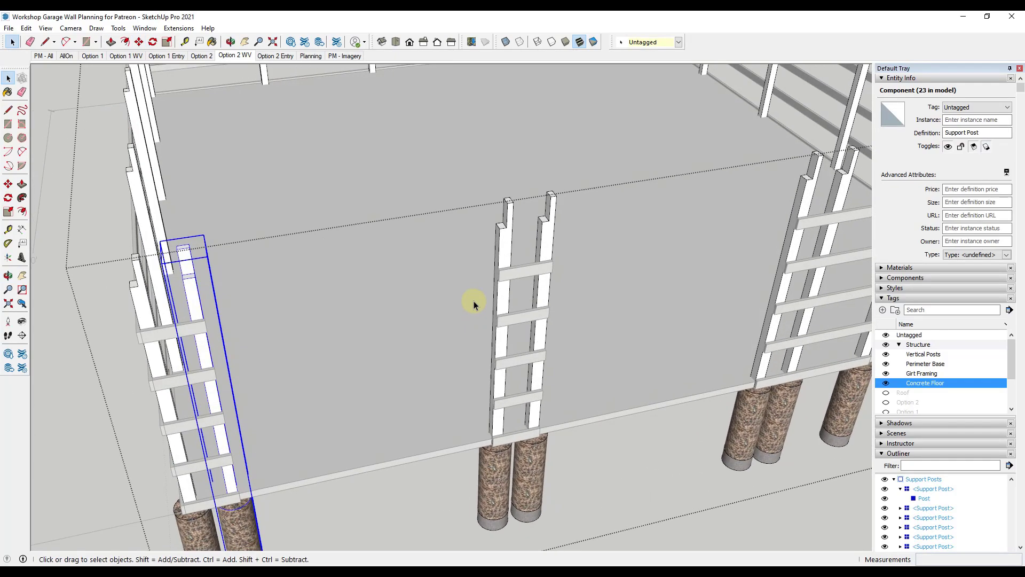
pyautogui.scroll(-2, 473, 302)
pyautogui.click(505, 223)
pyautogui.keyDown('shift'); pyautogui.click(526, 229); pyautogui.keyUp('shift')
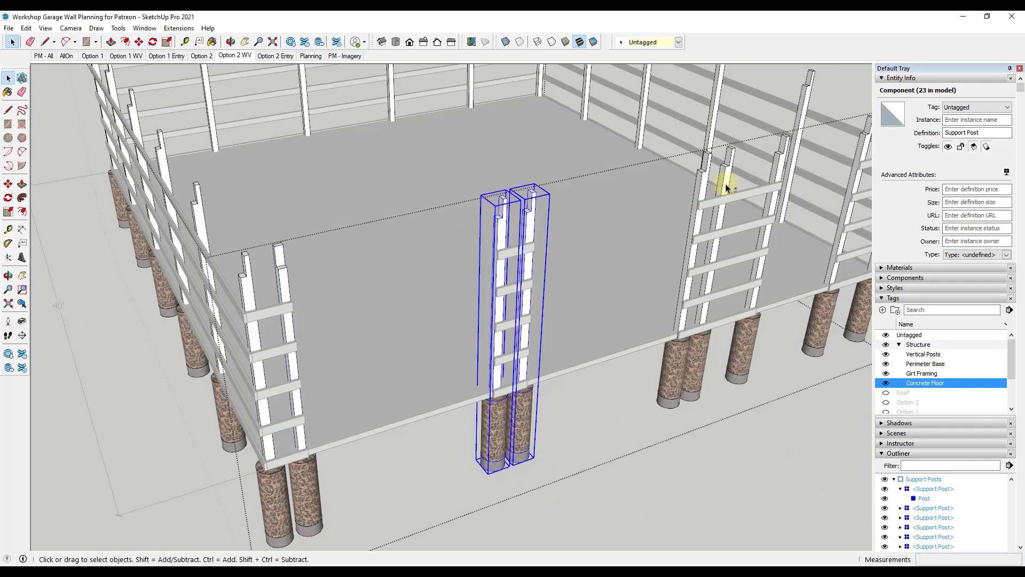
pyautogui.keyDown('shift'); pyautogui.click(710, 184); pyautogui.keyUp('shift')
pyautogui.keyDown('shift'); pyautogui.click(732, 184); pyautogui.keyUp('shift')
pyautogui.keyDown('shift'); pyautogui.click(772, 173); pyautogui.keyUp('shift')
pyautogui.scroll(-3, 724, 176)
pyautogui.scroll(2, 814, 160)
pyautogui.keyDown('shift'); pyautogui.click(817, 161); pyautogui.keyUp('shift')
pyautogui.press('Delete')
# Copy the rotated post to the deleted positions along the front wall and flip the five side-wall posts with Scale.
pyautogui.press('m')
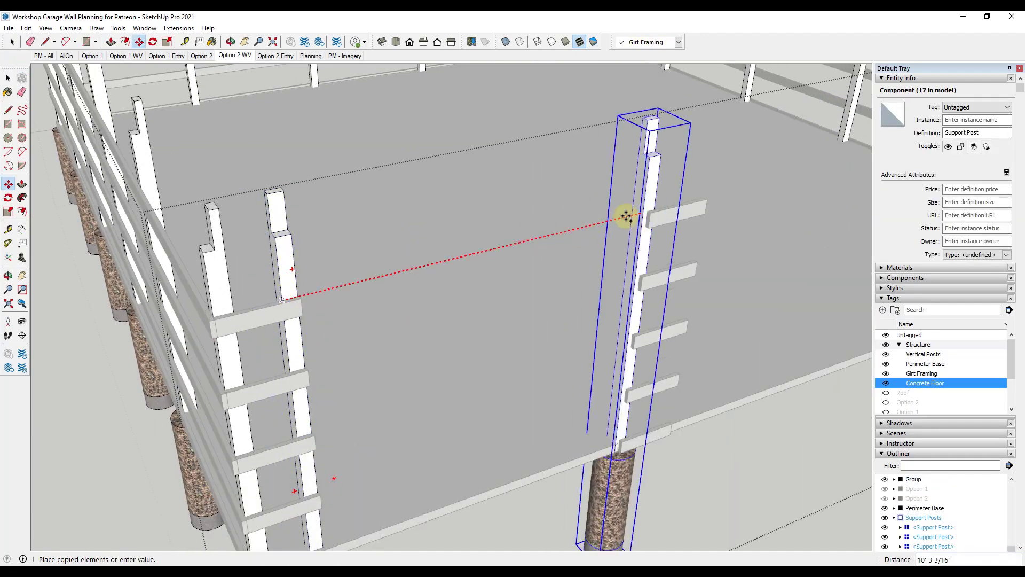
pyautogui.click(521, 253)
pyautogui.press('space')
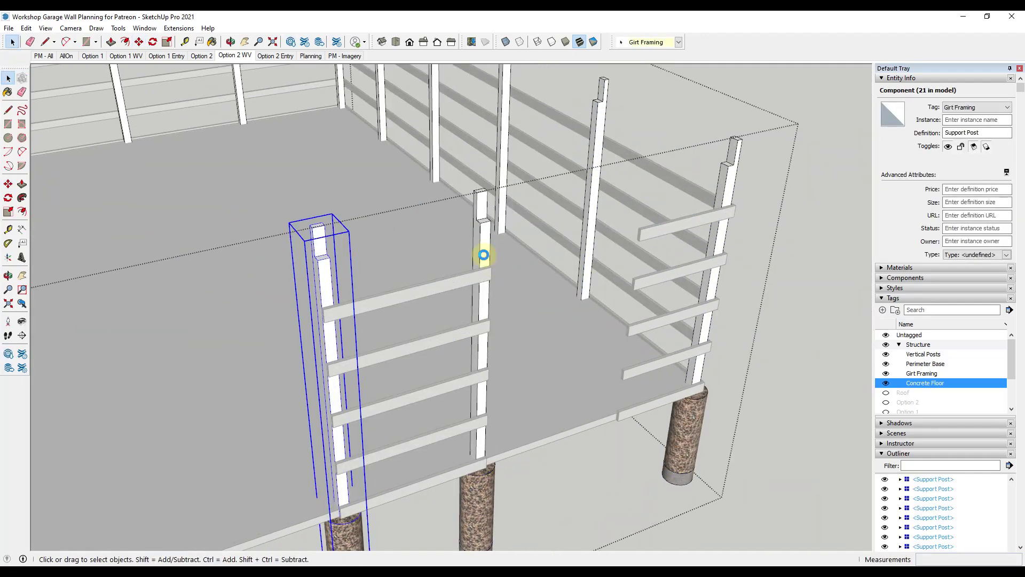
pyautogui.scroll(-10, 483, 254)
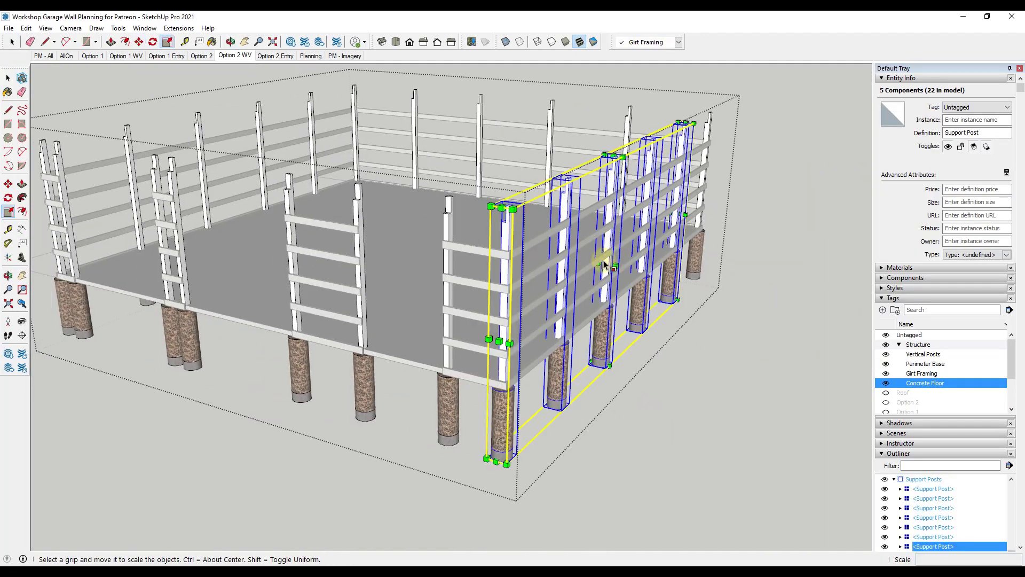
pyautogui.moveTo(604, 264); pyautogui.dragTo(569, 450)
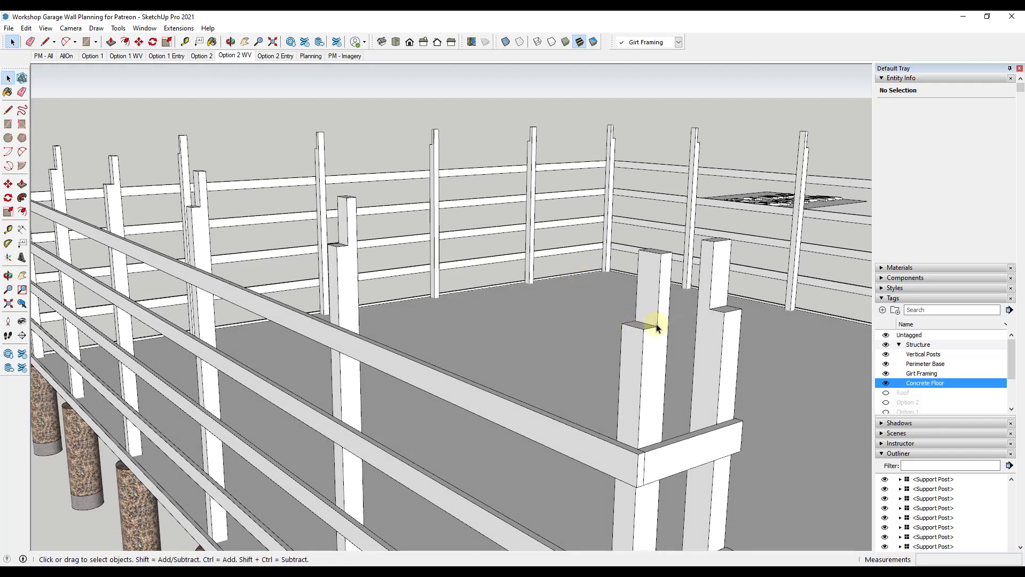
# Draw an 11 1/4" high board profile in the corner post's notch and Push/Pull it 40' along the side wall.
pyautogui.press('l')
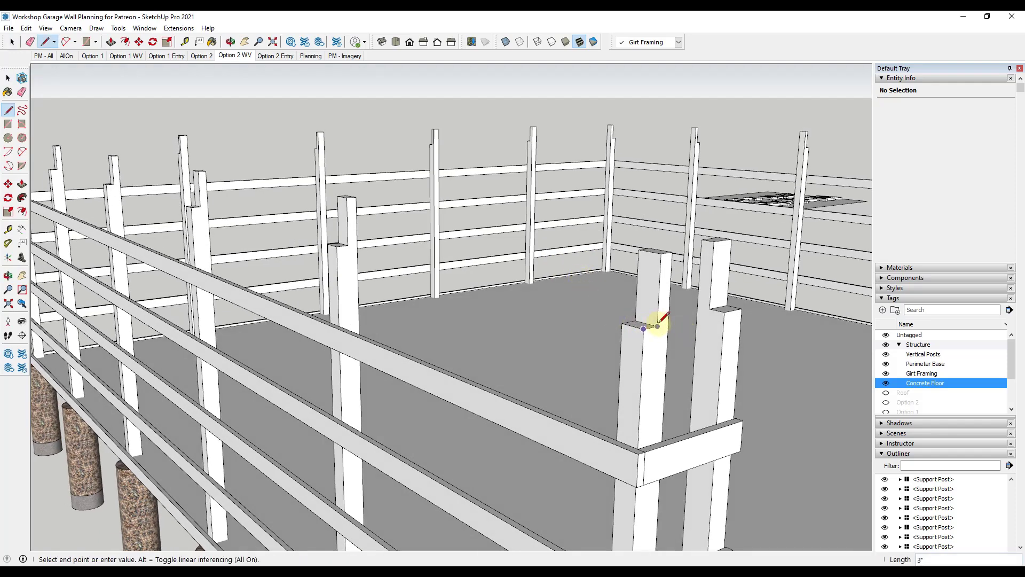
pyautogui.click(655, 322)
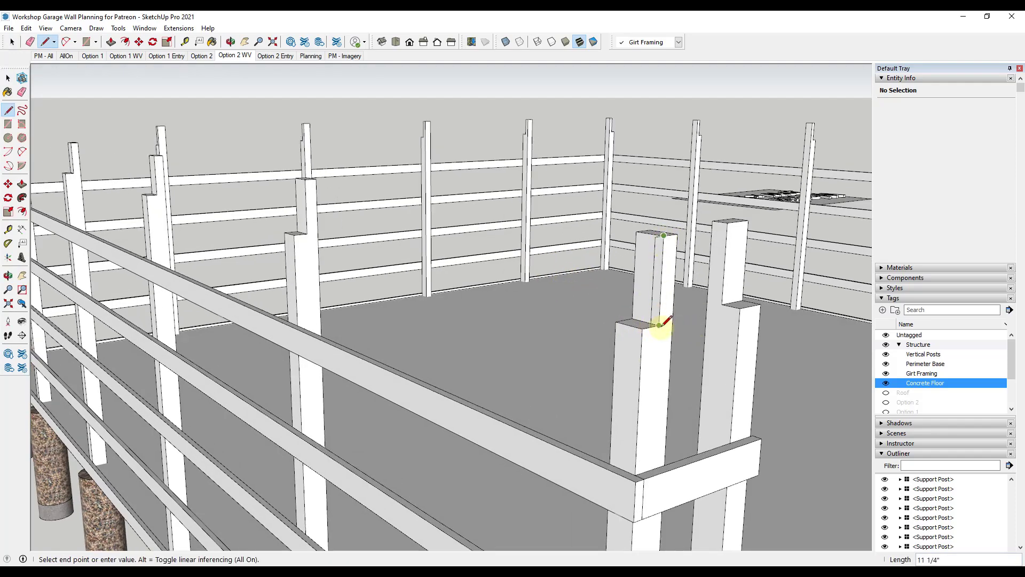
pyautogui.press('space')
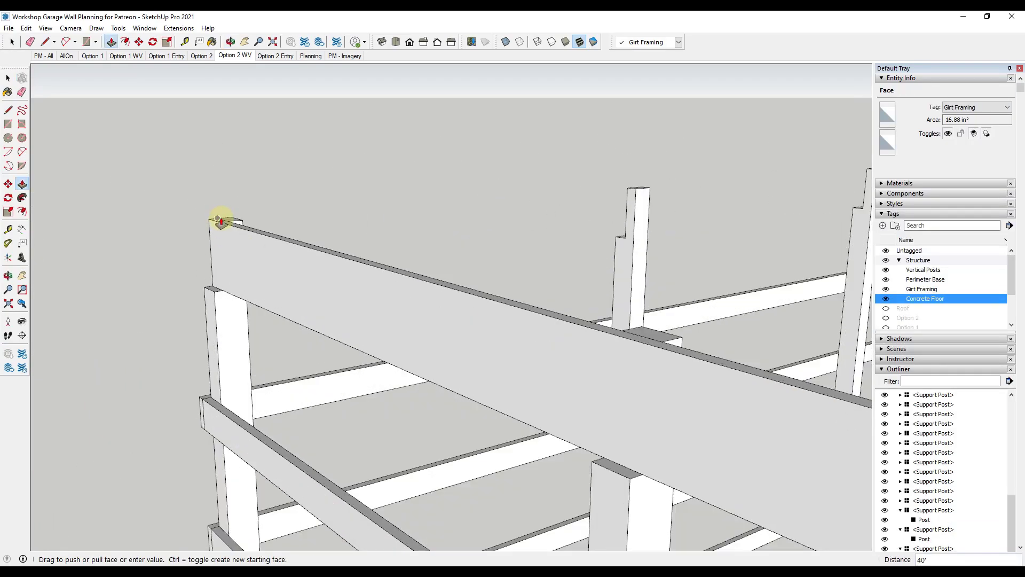
pyautogui.click(375, 395)
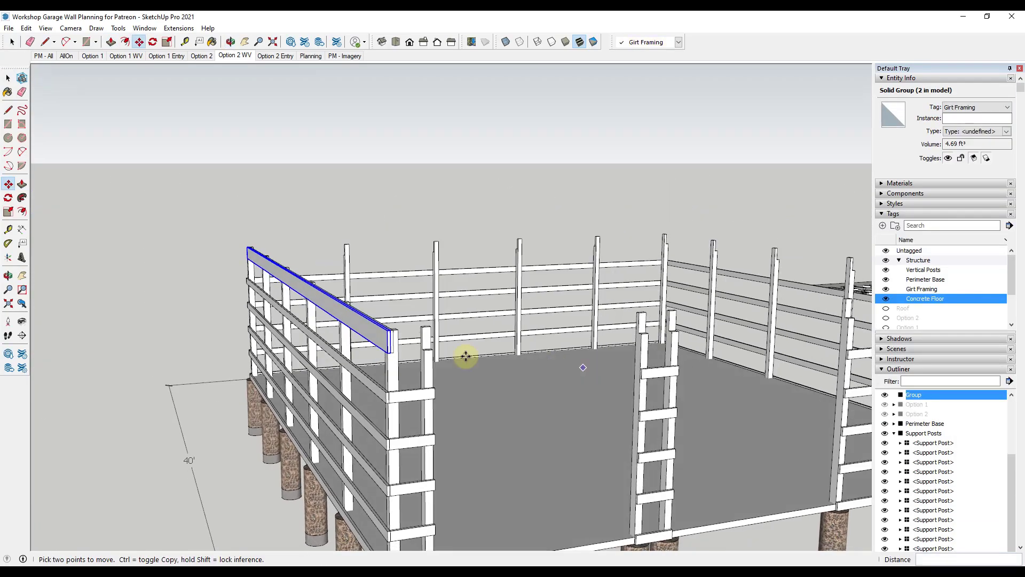
# Copy both 2 x 12 top boards from the side wall into the post notches of the opposite side wall.
pyautogui.press('space')
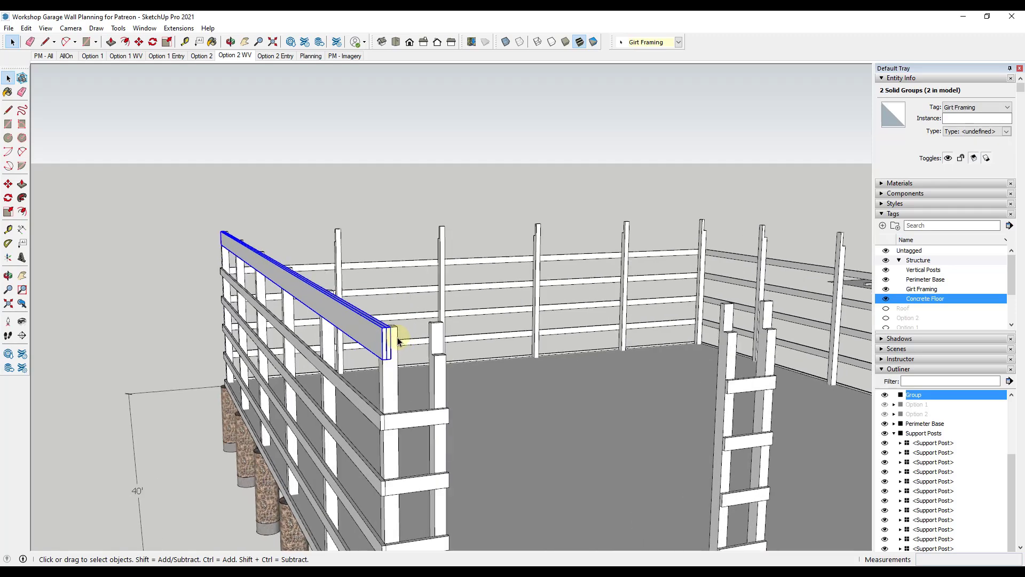
pyautogui.scroll(-3, 393, 332)
pyautogui.press('m')
pyautogui.press('ctrl')
pyautogui.click(383, 332)
pyautogui.scroll(-3, 398, 328)
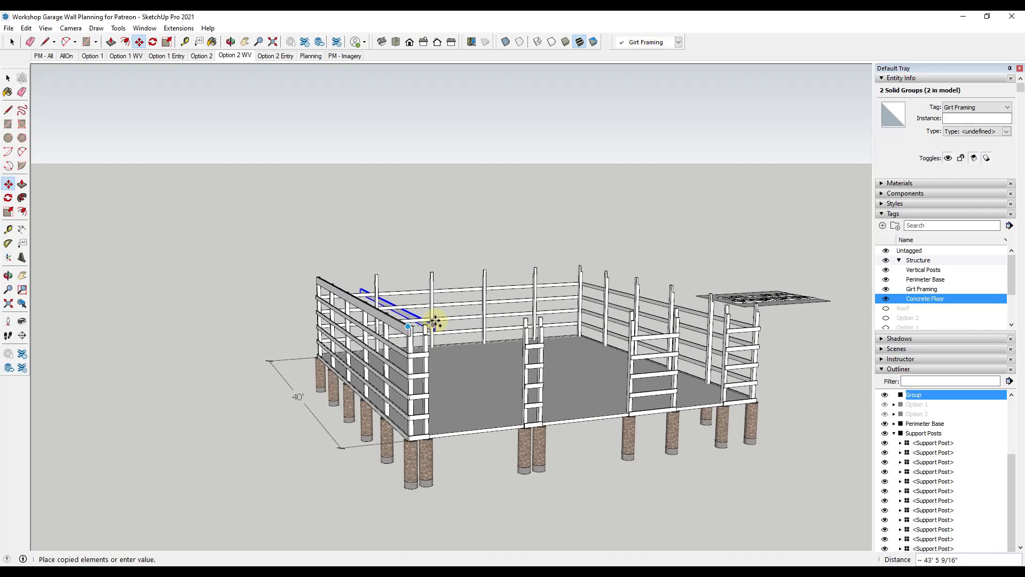
pyautogui.scroll(5, 763, 299)
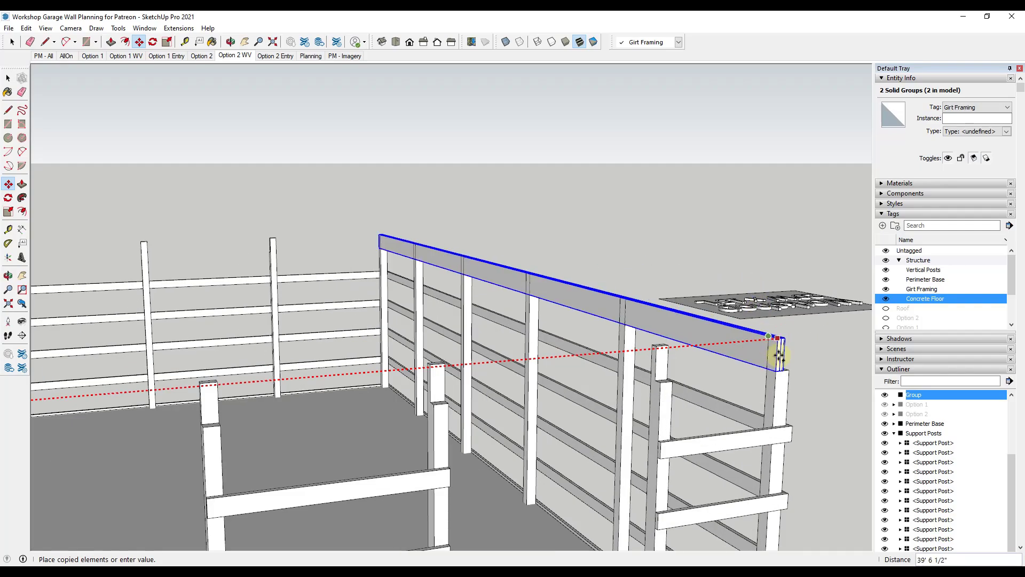
pyautogui.click(781, 371)
# Draw a 1 1/2" thick board profile in the rear-wall post notch and Push/Pull it along the rear wall between the side walls.
pyautogui.scroll(-3, 662, 352)
pyautogui.moveTo(366, 311); pyautogui.dragTo(747, 333, button='middle')
pyautogui.moveTo(379, 295); pyautogui.dragTo(636, 326, button='middle')
pyautogui.scroll(3, 750, 390)
pyautogui.moveTo(753, 414); pyautogui.dragTo(595, 359, button='middle')
pyautogui.press('space')
pyautogui.moveTo(440, 322); pyautogui.dragTo(305, 290, button='middle')
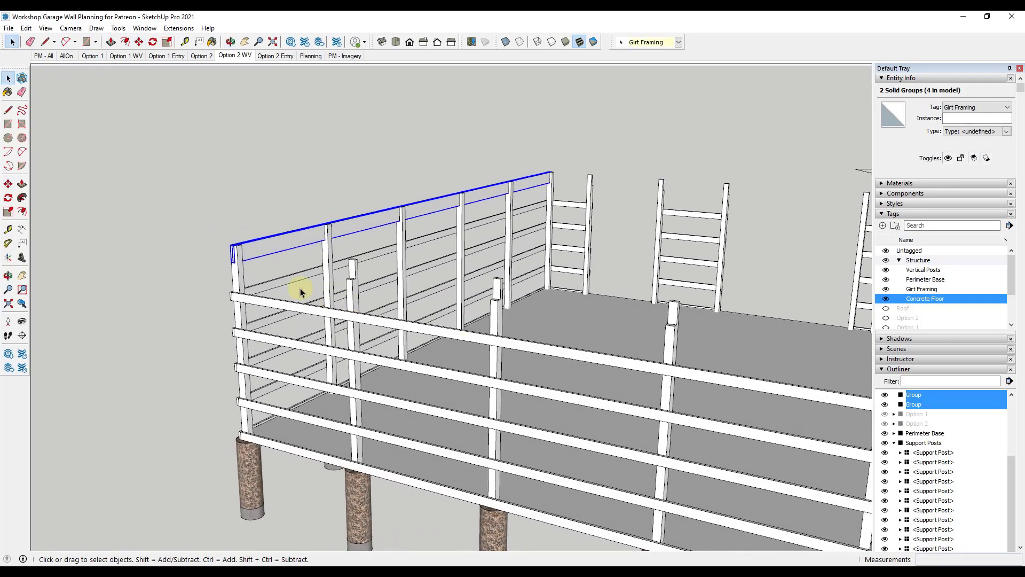
pyautogui.scroll(5, 405, 270)
pyautogui.press('l')
pyautogui.click(412, 285)
pyautogui.scroll(3, 411, 286)
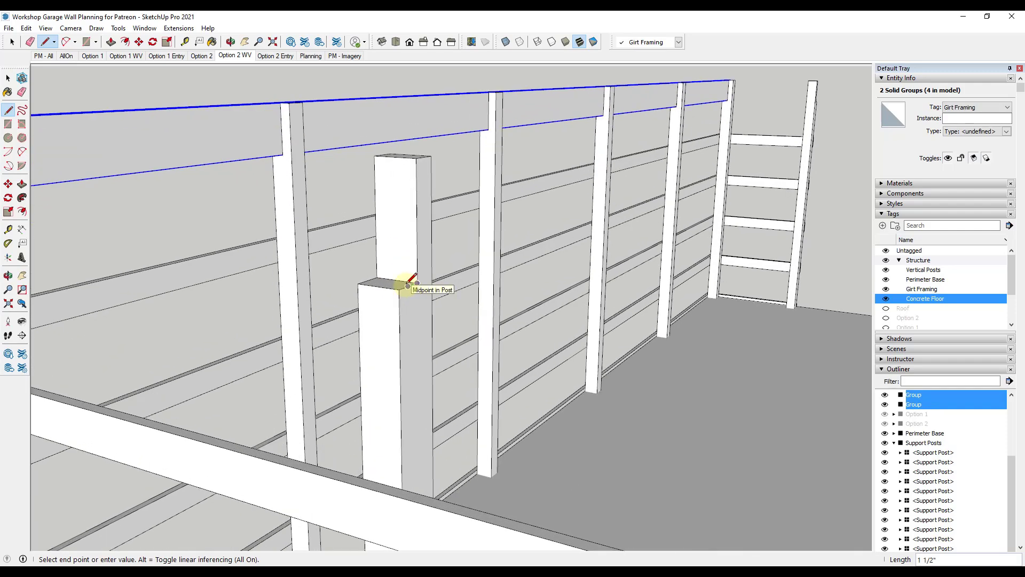
pyautogui.press('p')
pyautogui.moveTo(415, 265); pyautogui.dragTo(253, 235, button='middle')
pyautogui.click(218, 219)
pyautogui.click(481, 269)
# Double the rear-wall top board with a copy placed directly beside it in the post notches.
pyautogui.scroll(-3, 612, 272)
pyautogui.keyDown('shift'); pyautogui.moveTo(612, 273); pyautogui.dragTo(342, 263, button='middle'); pyautogui.keyUp('shift')
pyautogui.click(641, 272)
pyautogui.press('m')
pyautogui.moveTo(641, 272); pyautogui.dragTo(374, 251, button='middle')
# Copy the doubled rear-wall top boards across the building into the front-wall post notches and clear the selection.
pyautogui.press('space')
pyautogui.click(354, 222)
pyautogui.press('m')
pyautogui.click(299, 238)
pyautogui.scroll(-5, 613, 245)
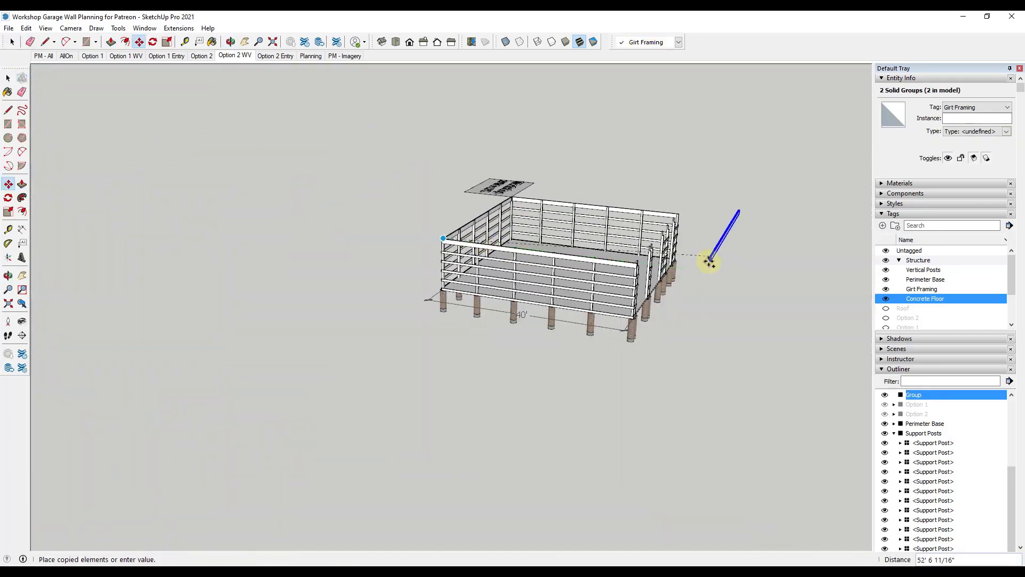
pyautogui.scroll(10, 639, 263)
pyautogui.click(736, 230)
pyautogui.scroll(-10, 577, 217)
pyautogui.moveTo(710, 224)
pyautogui.mouseDown(button='middle')
pyautogui.moveTo(565, 215)
pyautogui.moveTo(716, 230)
pyautogui.mouseUp(button='middle')
pyautogui.press('space')
pyautogui.click(598, 331)
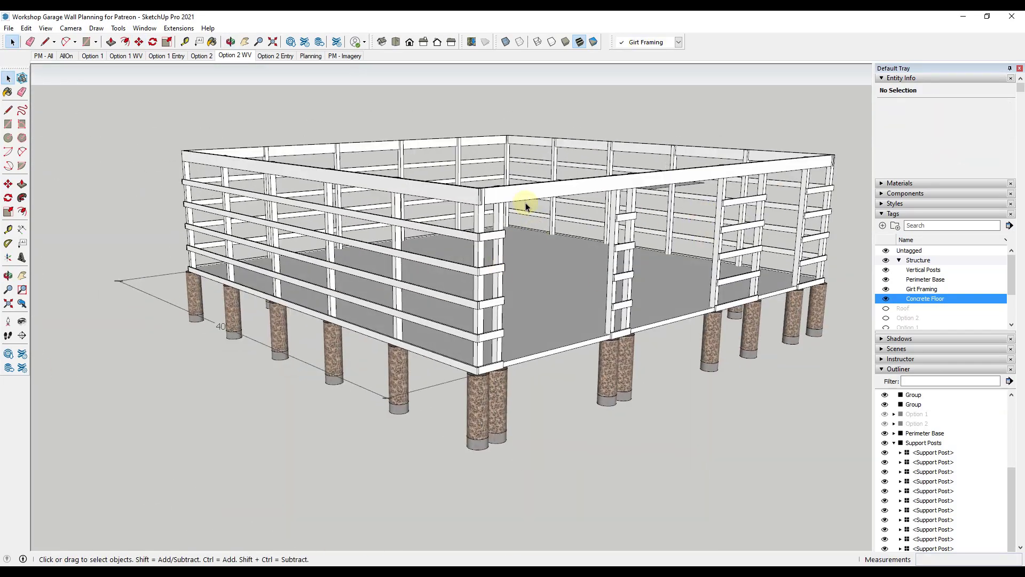
# Switch to Excel and add the item "2 x 12 Perimeter Header" in cell D31 below Girt Framing.
pyautogui.hotkey('alt', 'Tab')
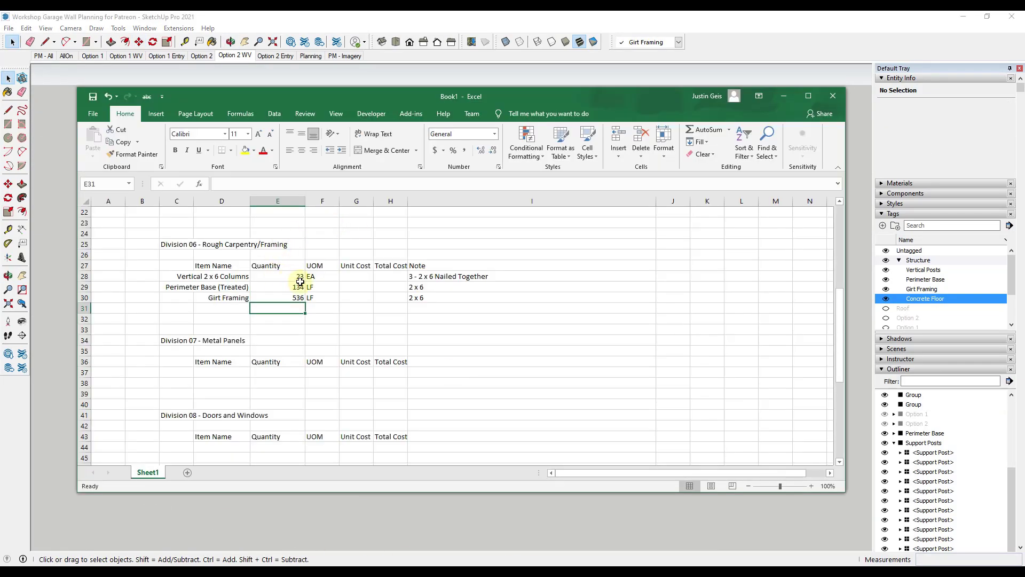
pyautogui.press('Left')
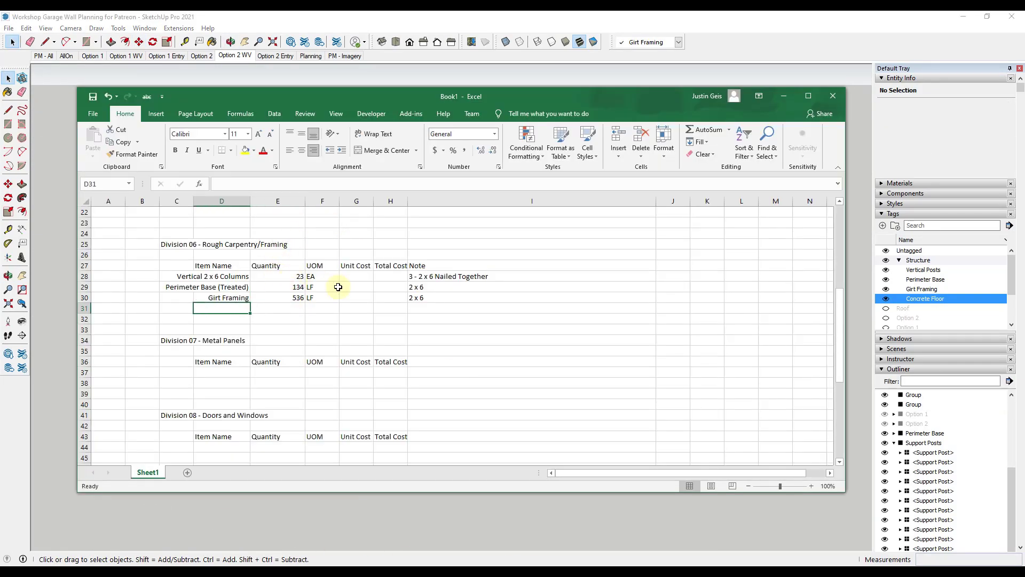
pyautogui.write('2 x 12')
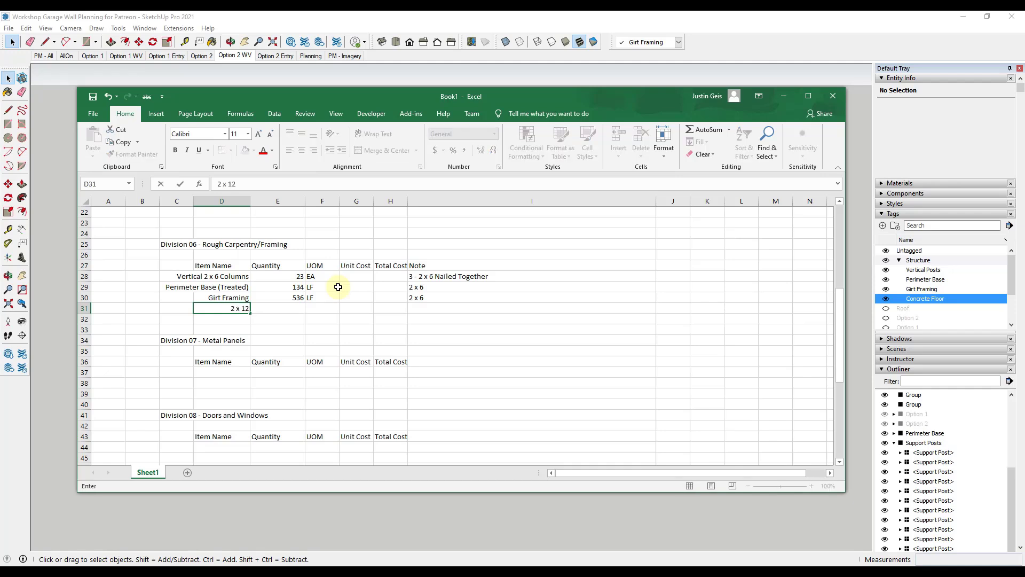
pyautogui.write(' Perimeter Header')
pyautogui.hotkey('ctrl', 'Return')
pyautogui.press('Right')
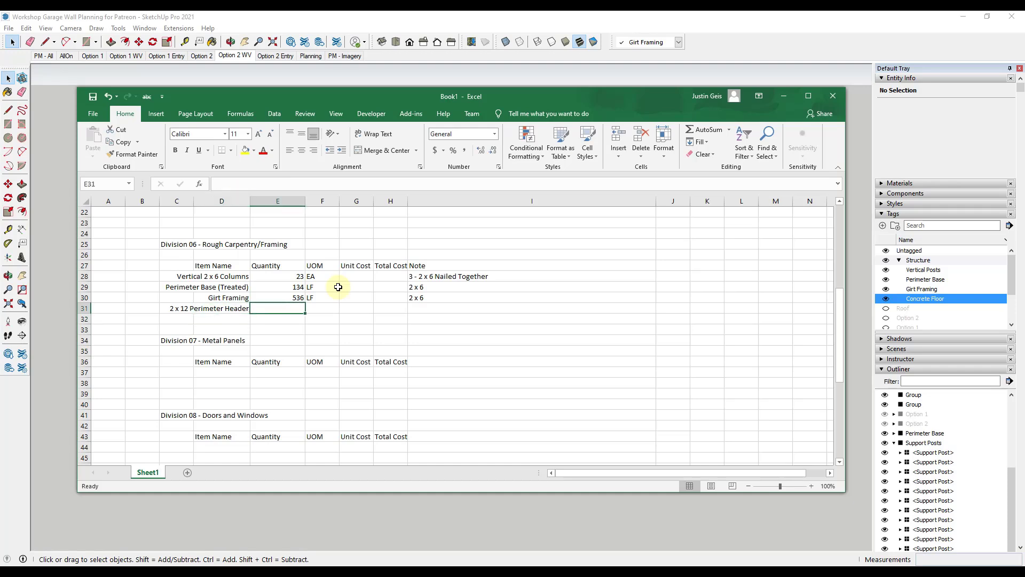
# Enter the perimeter header's quantity as =40*4*2 in E31 and its unit of measure as LF.
pyautogui.write('=40')
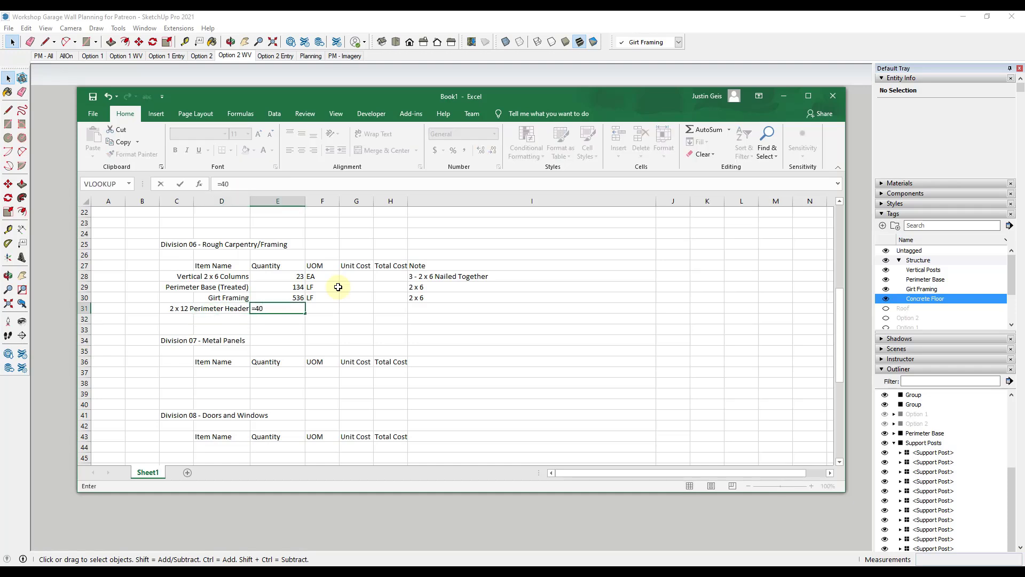
pyautogui.write('*4*2')
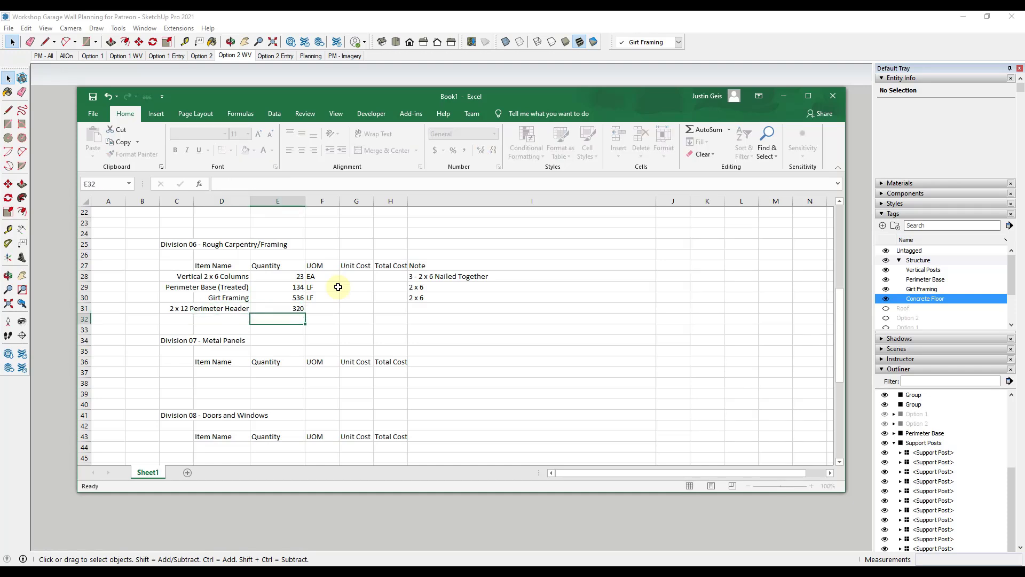
pyautogui.press('Tab')
pyautogui.write('LF')
pyautogui.press('Tab')
pyautogui.press('Tab')
pyautogui.press('Tab')
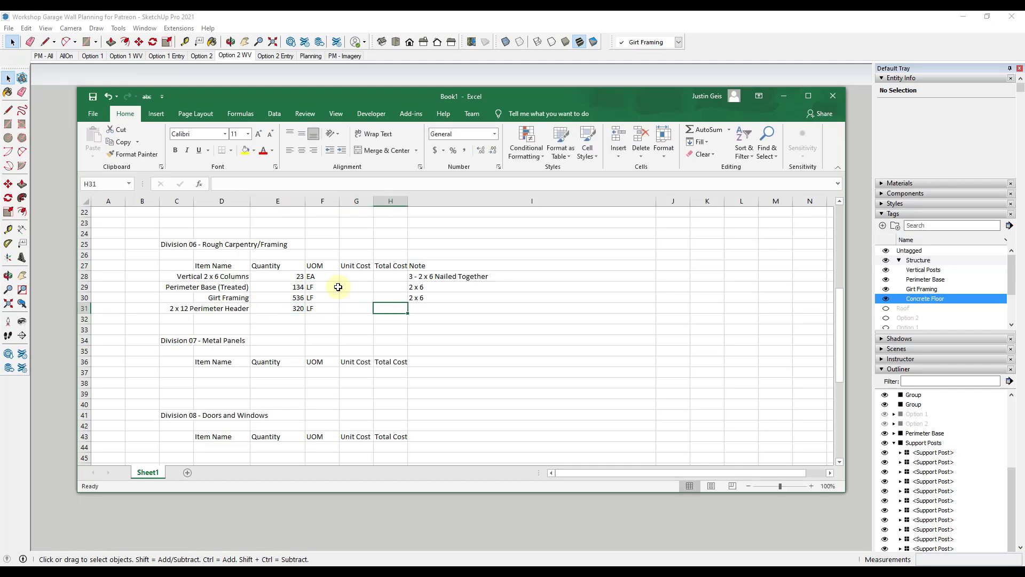